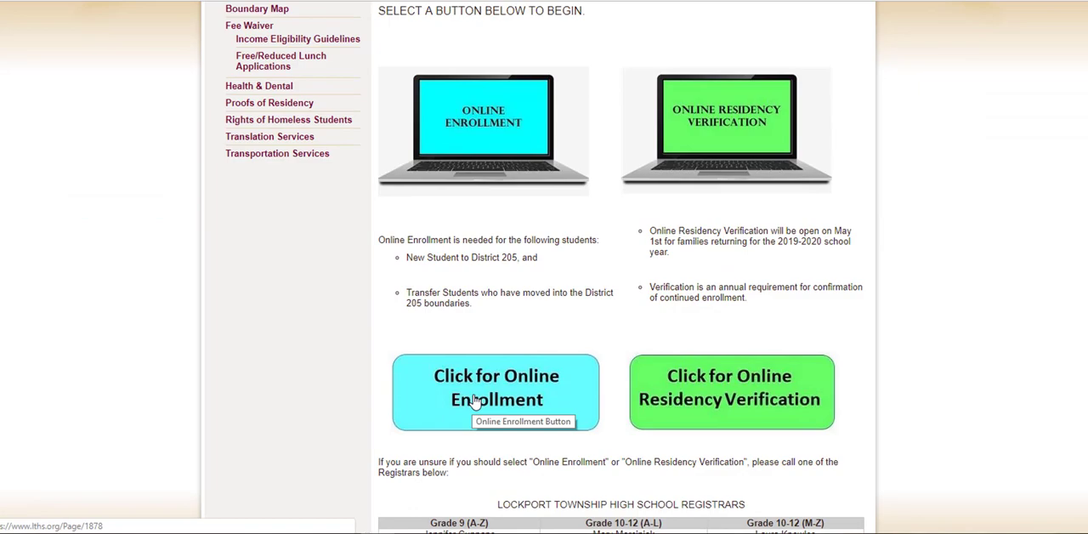
Go to the online enrollment page for new and transfer students and begin the Online Enrollment Application
click(475, 402)
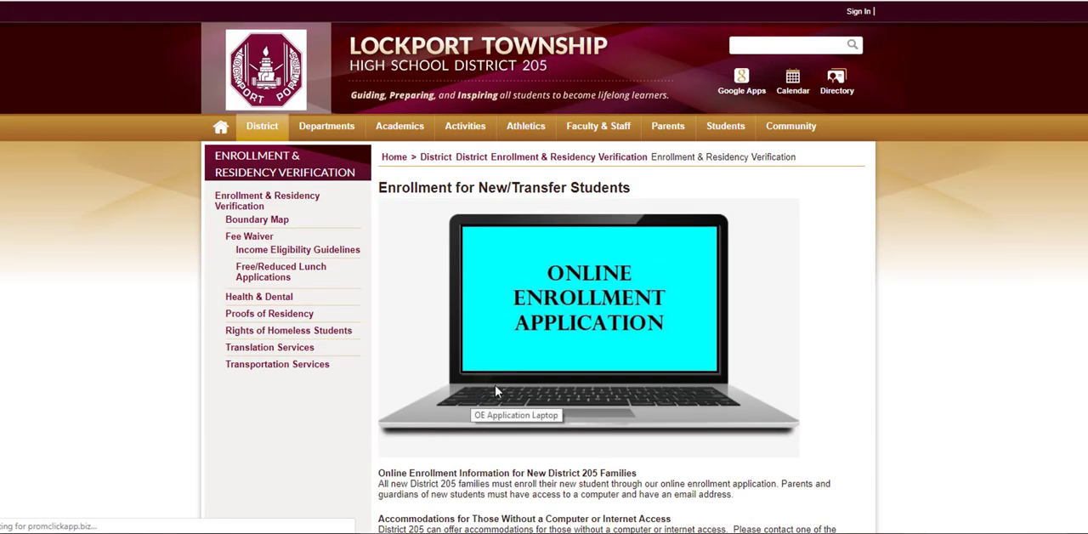
scroll(797, 228, down, 6)
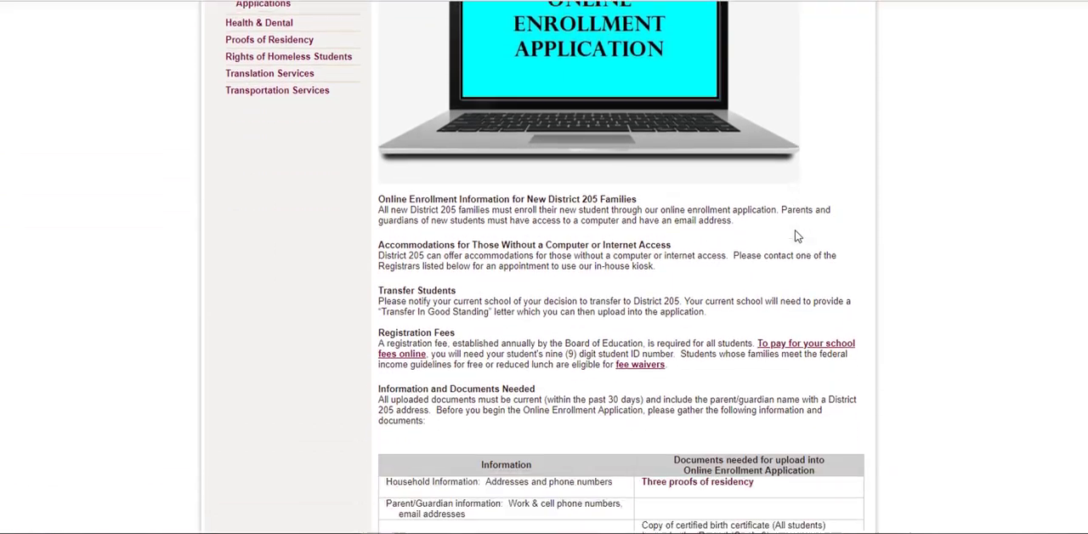
scroll(788, 239, down, 5)
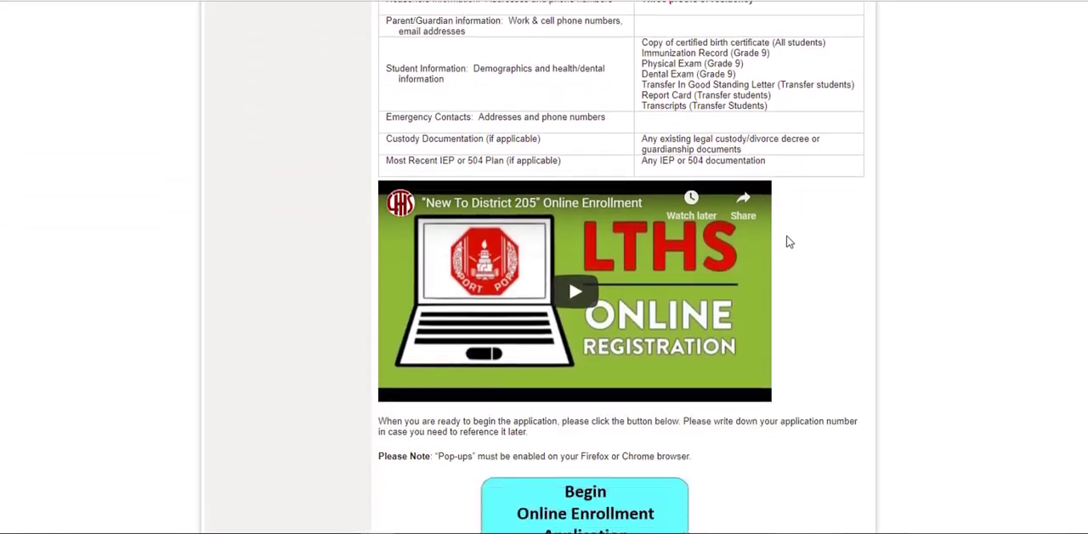
scroll(784, 245, down, 1)
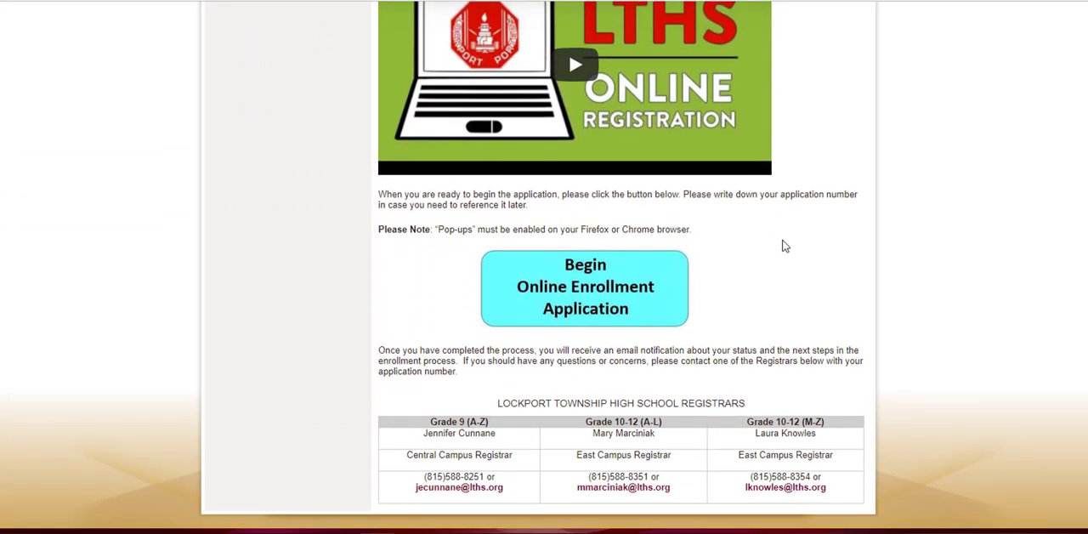
scroll(785, 245, down, 1)
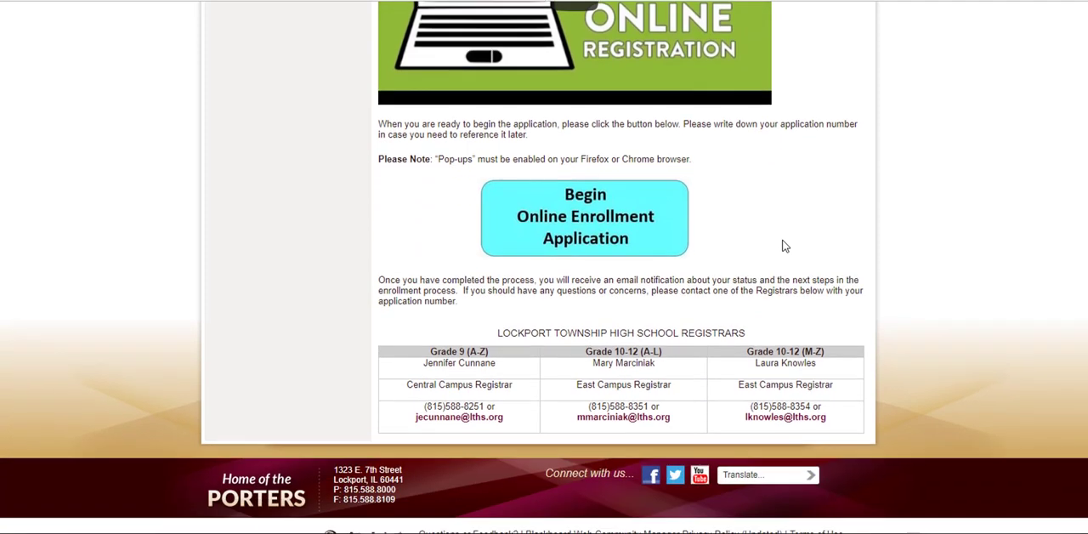
click(575, 235)
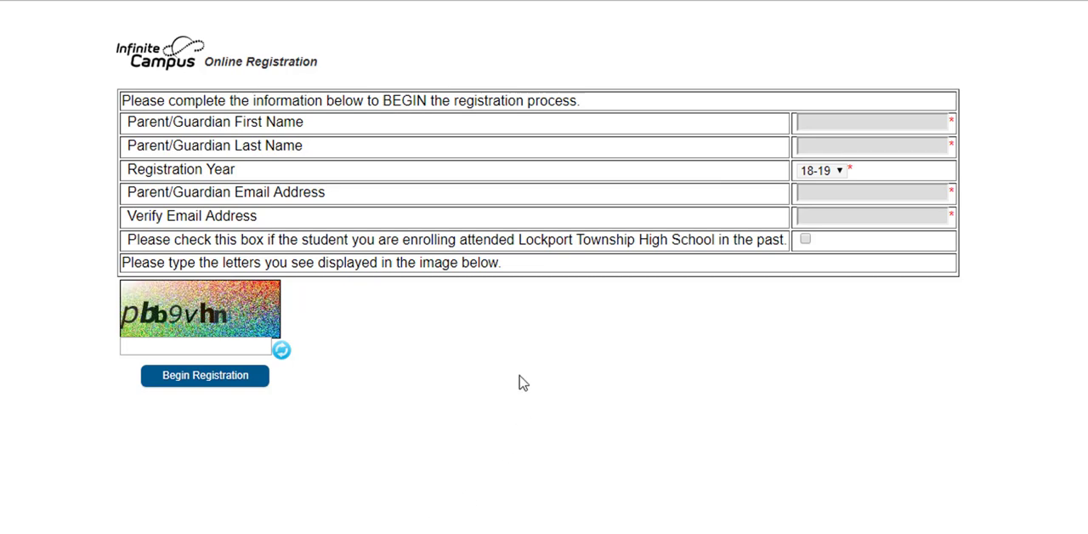
Fill in the parent/guardian's first and last name and keep 18-19 as the registration year
click(944, 119)
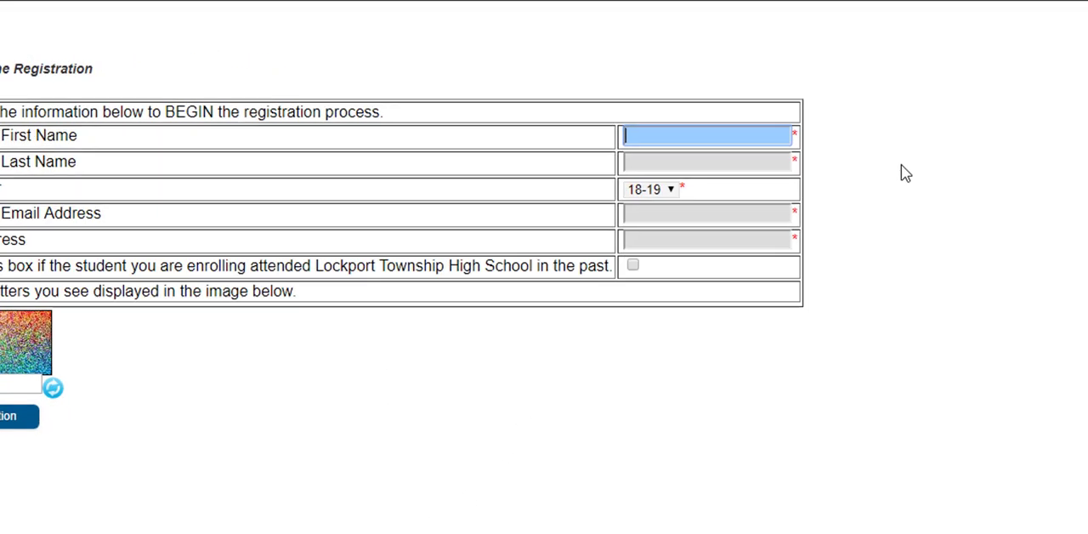
text(At)
text(ticus)
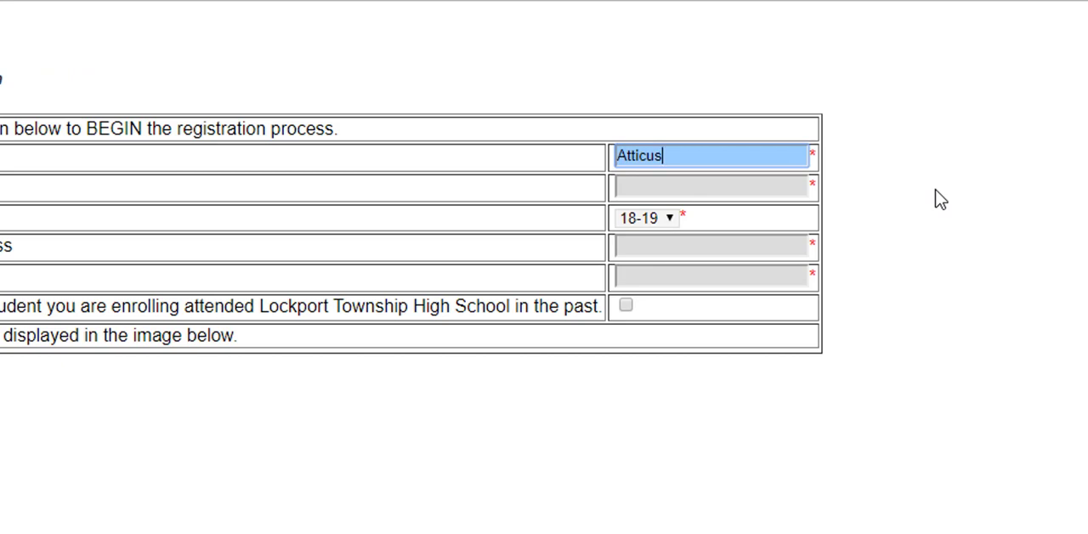
key(Tab)
text(Finch)
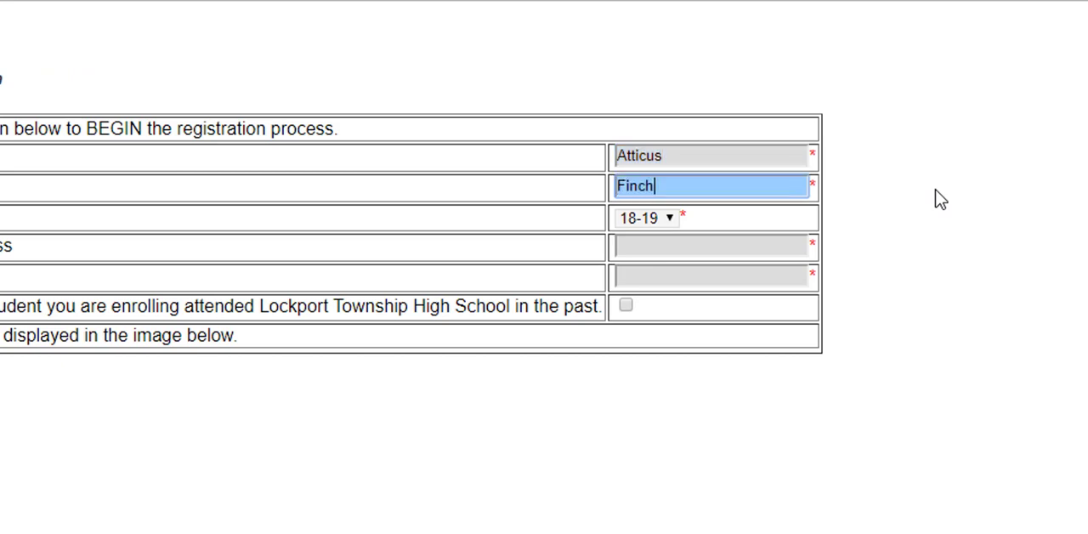
click(651, 222)
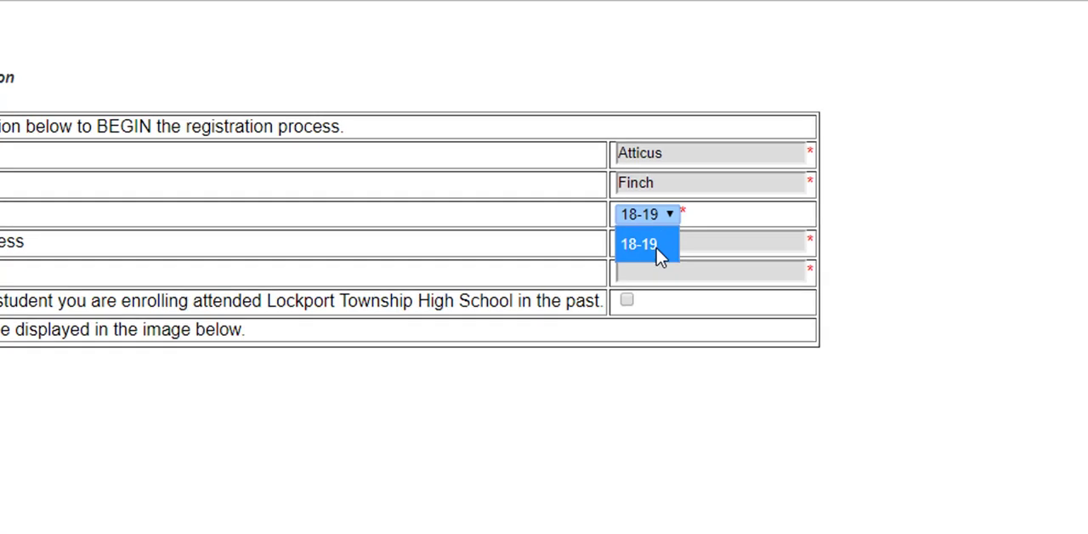
click(659, 255)
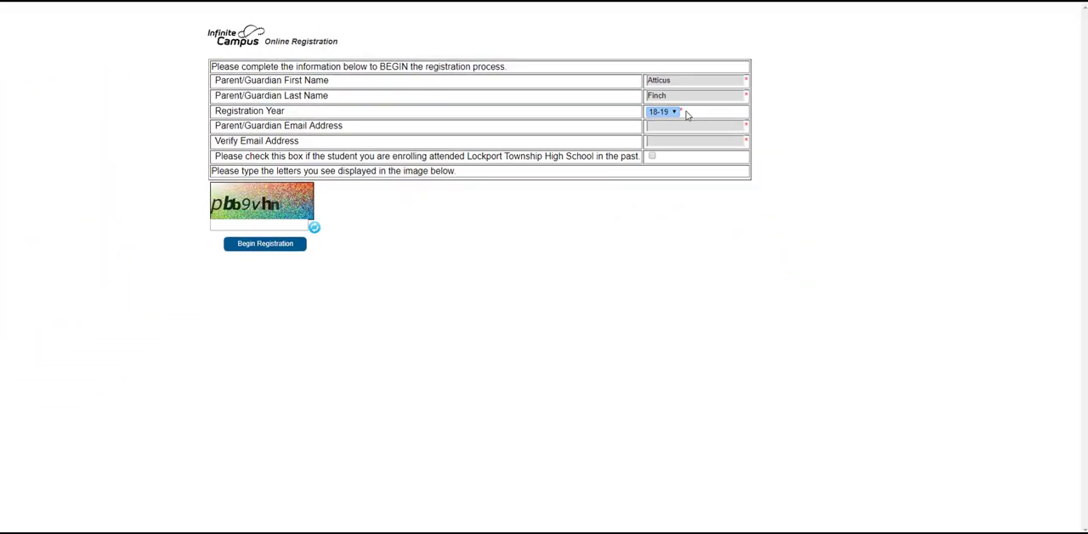
Enter the parent/guardian's email address and repeat it for verification
click(680, 244)
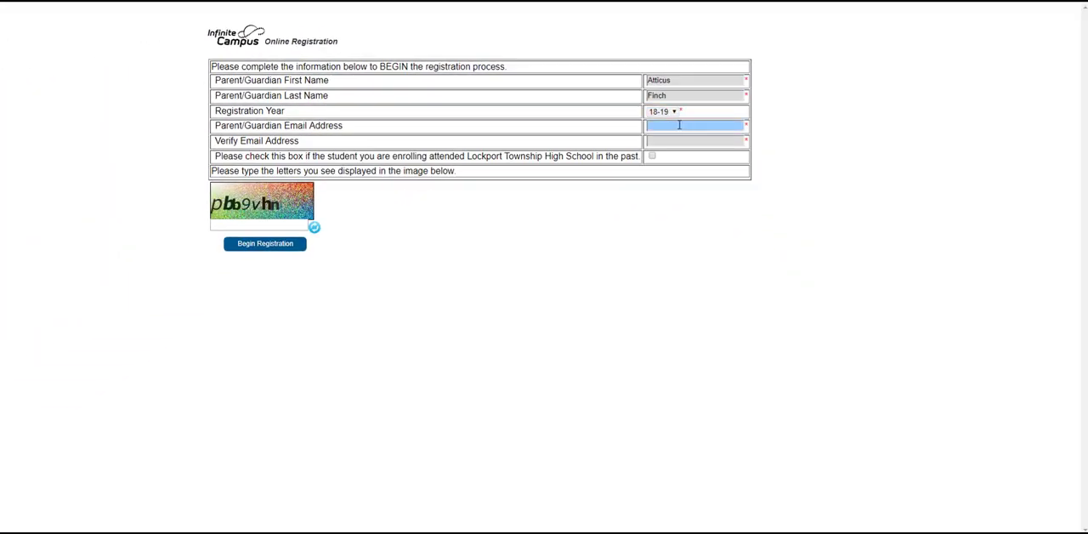
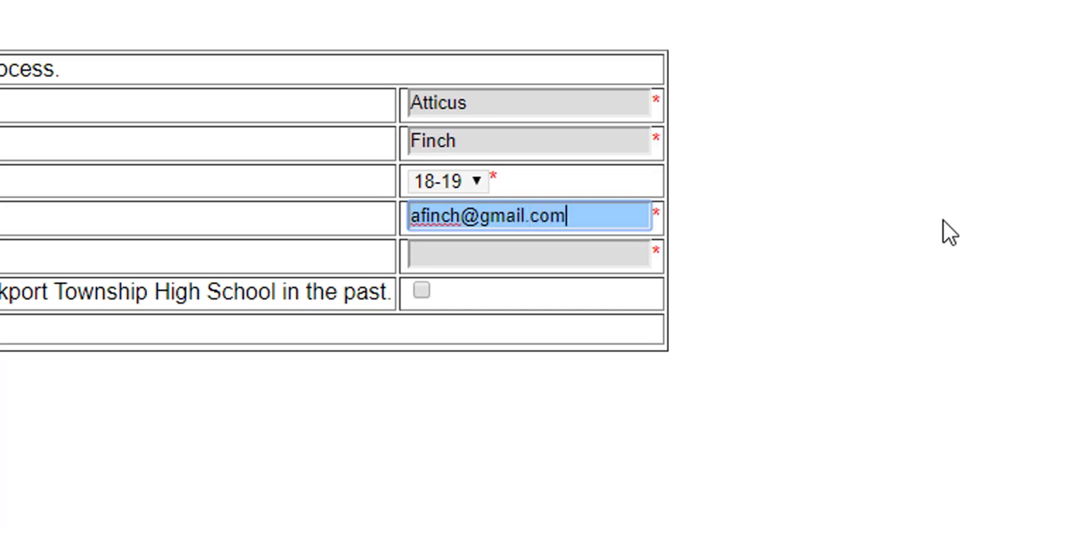
key(Tab)
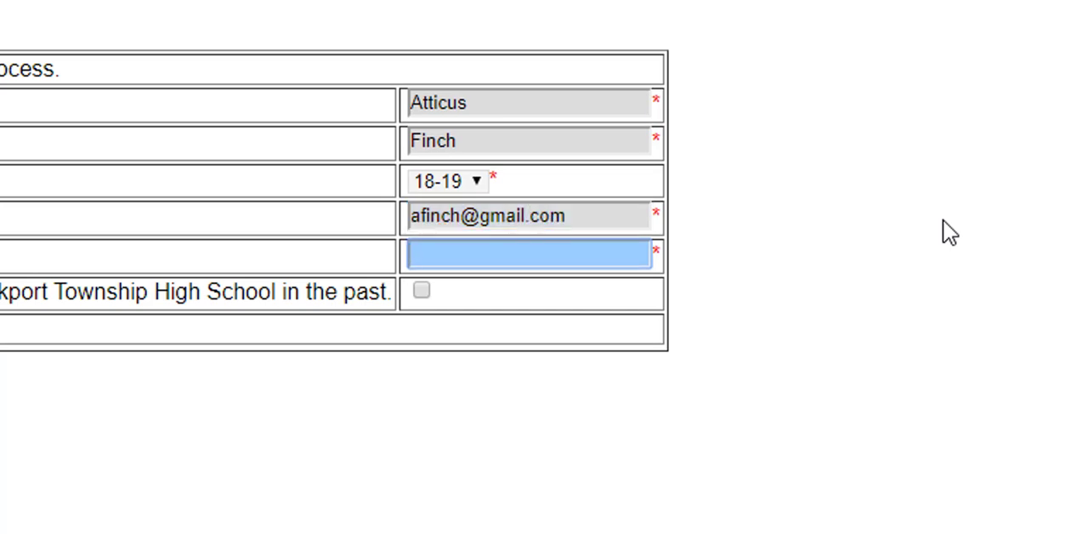
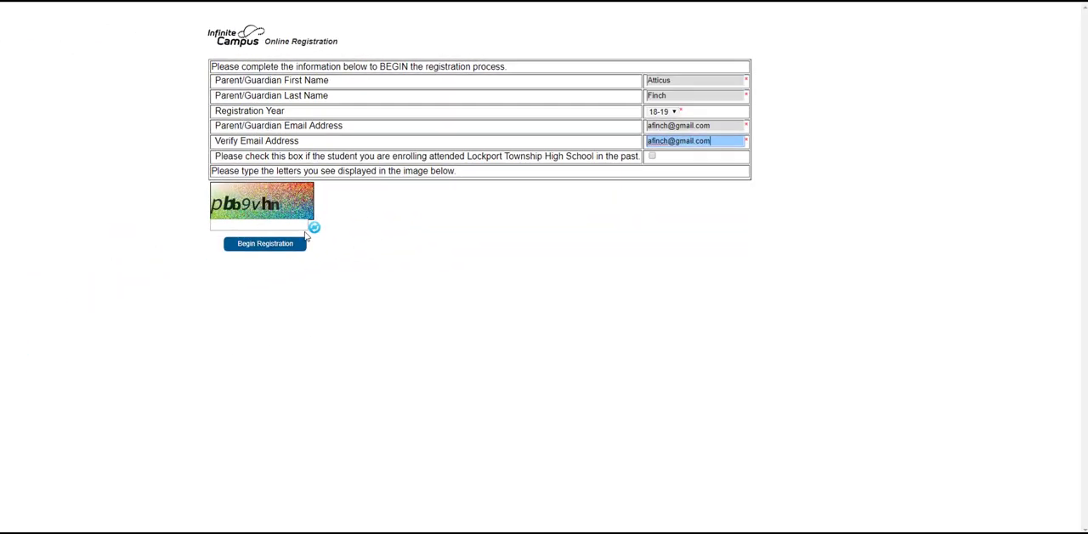
Refresh the verification image until it is legible, enter its characters, and begin the registration
click(314, 227)
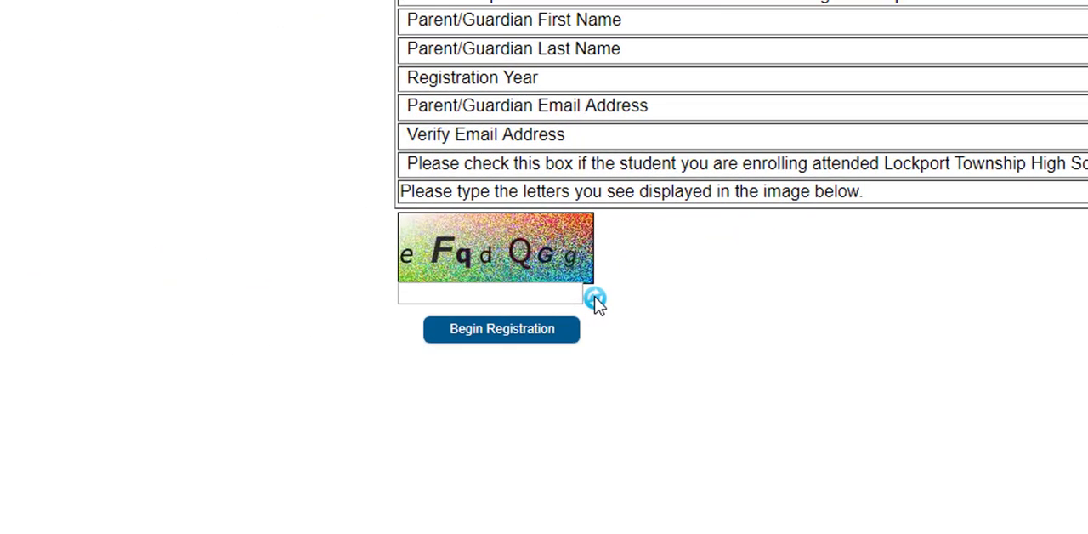
click(595, 299)
click(546, 291)
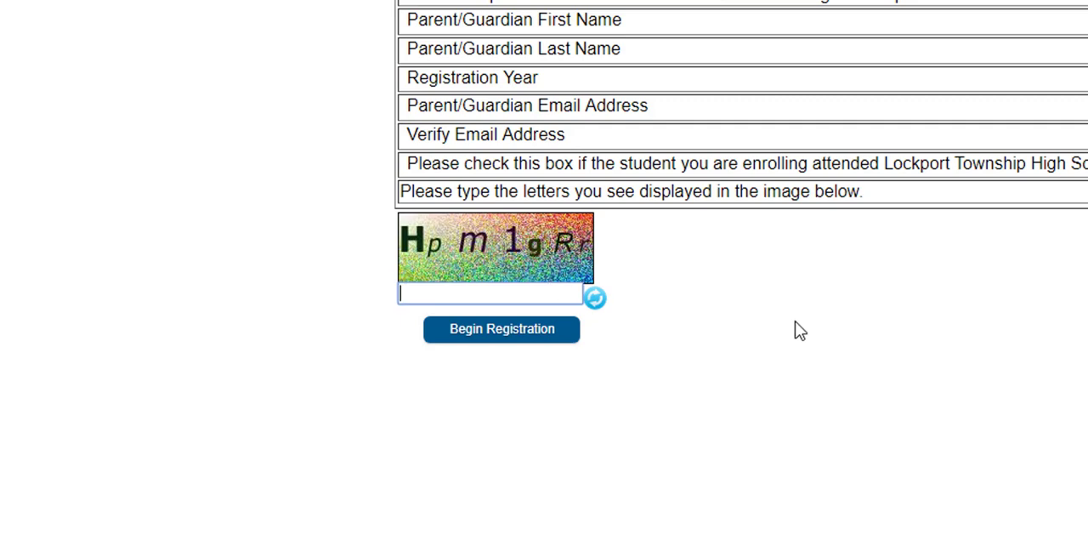
text(Hpm1gRr)
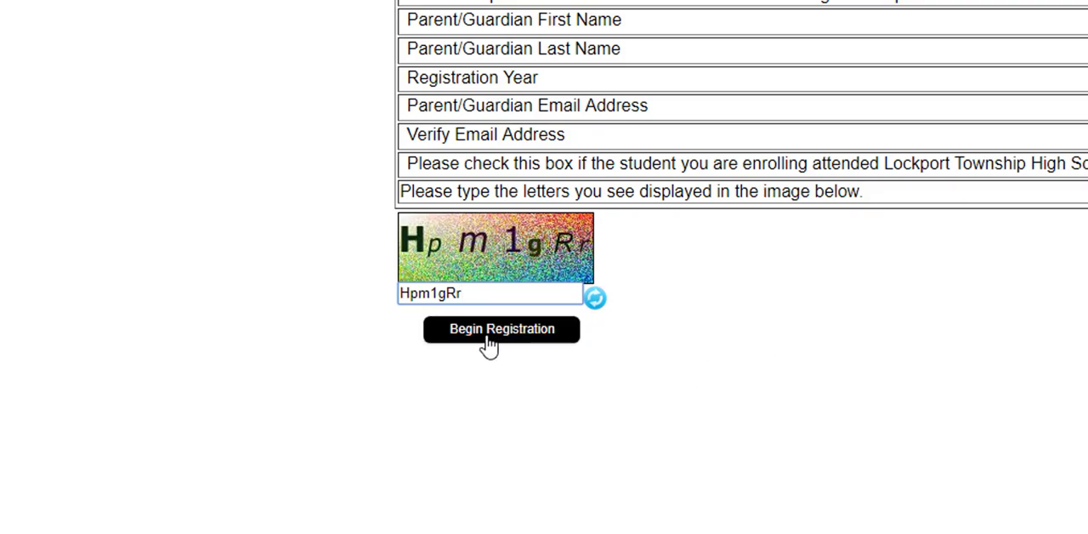
click(489, 338)
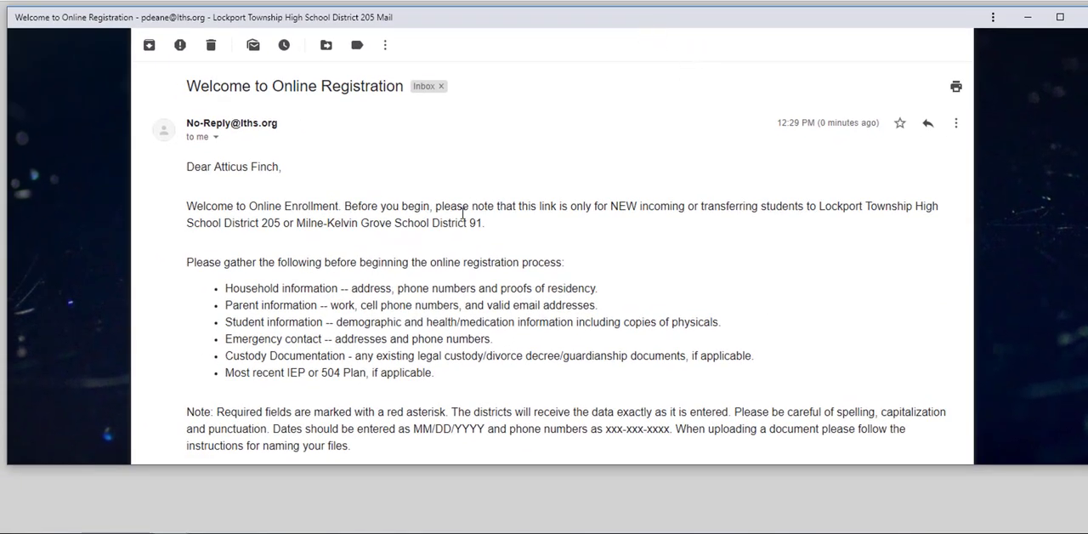
Read through the Welcome to Online Registration email and open the personal application link in it
scroll(486, 266, down, 3)
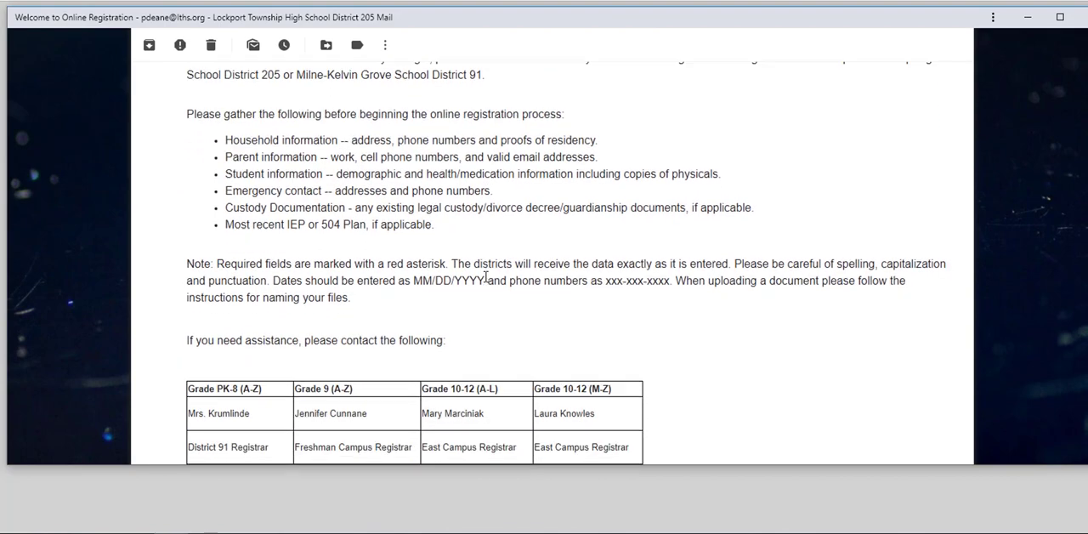
scroll(484, 285, down, 4)
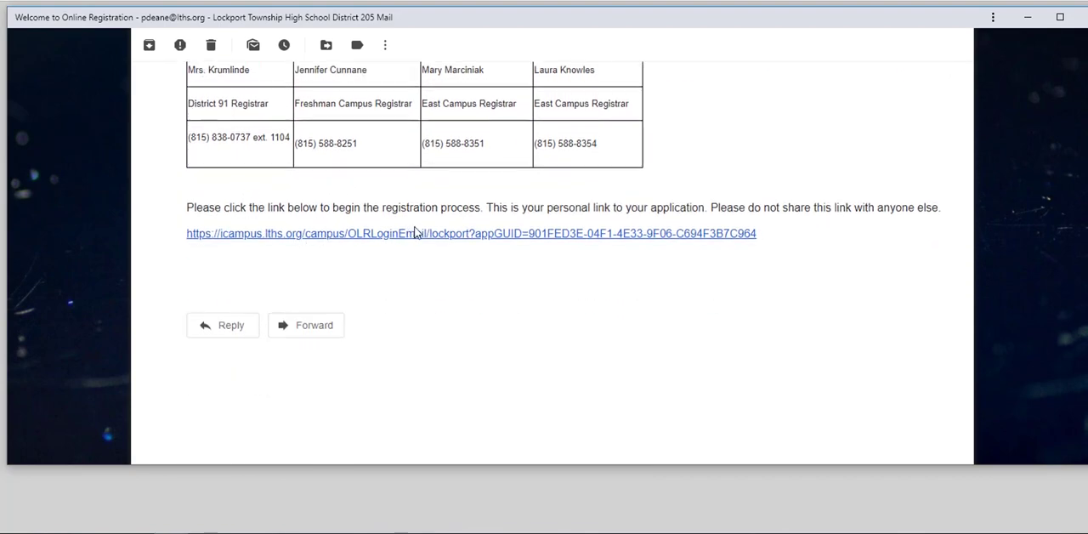
scroll(557, 246, up, 1)
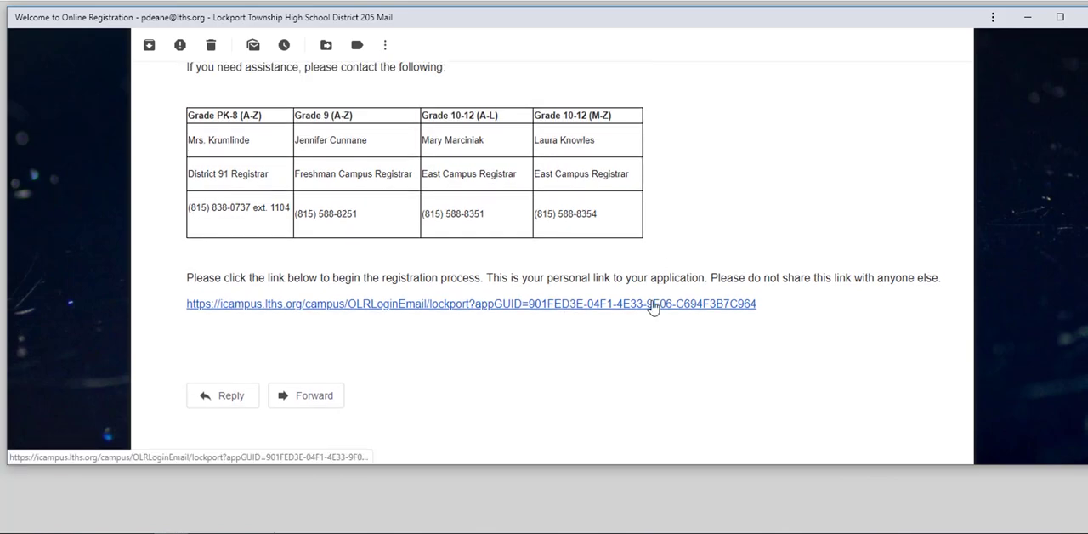
click(653, 306)
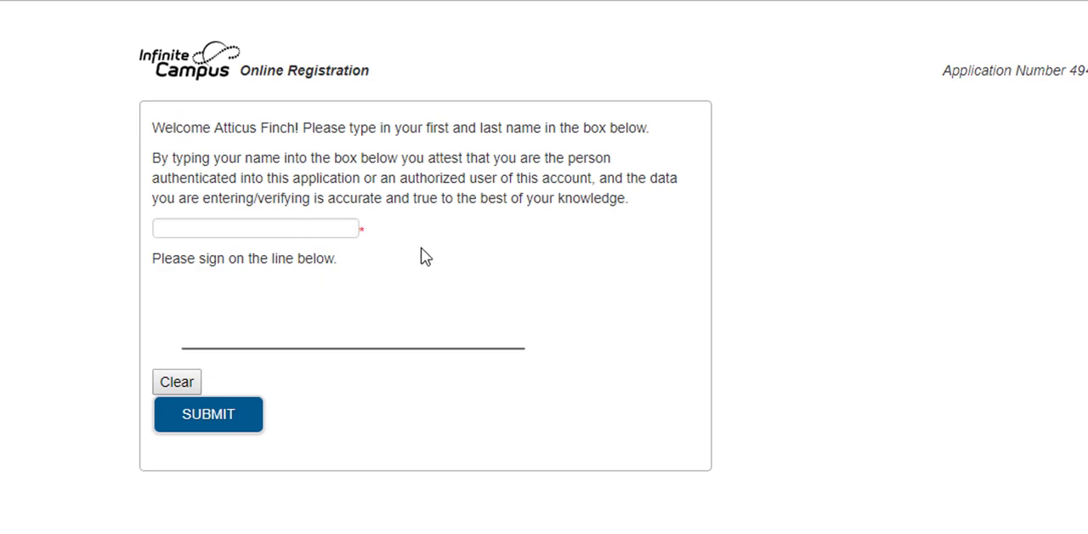
Attest to the application by entering the parent/guardian's full name and drawing a signature on the line, then submit it
click(310, 228)
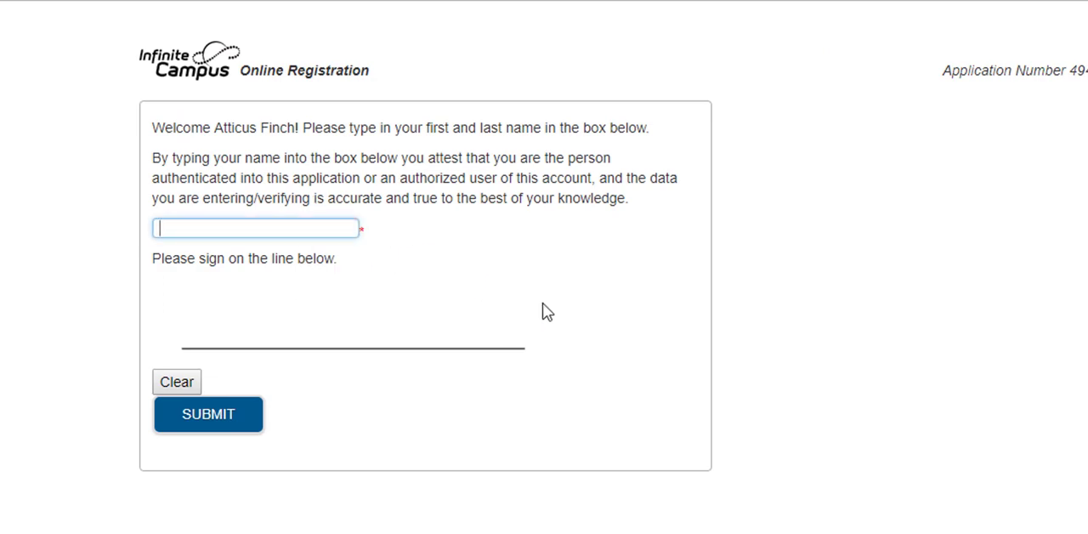
text(Atticus Finch)
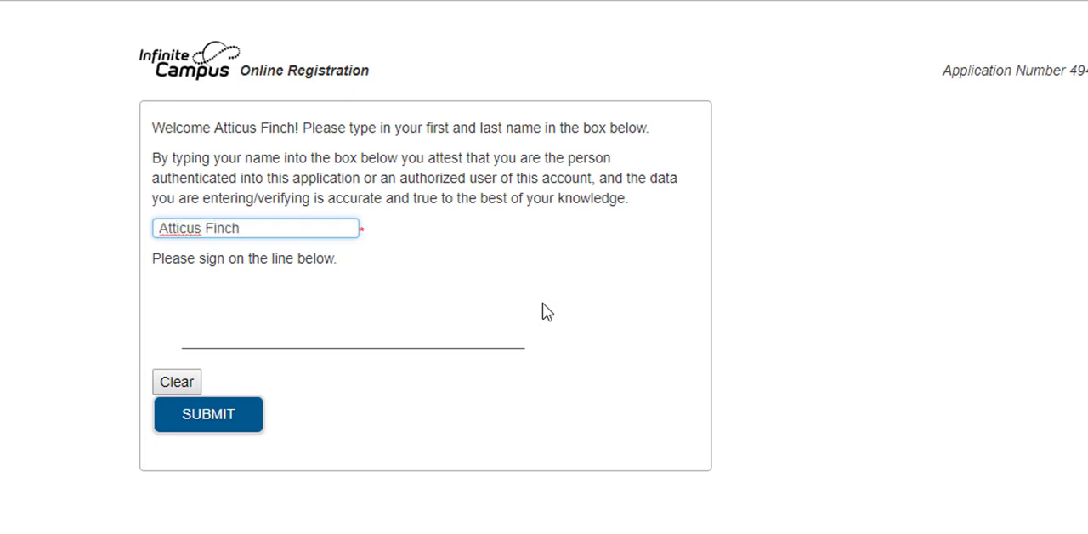
click(542, 303)
mouse_move(207, 347)
mouse_down()
mouse_move(237, 327)
mouse_move(242, 342)
mouse_move(292, 292)
mouse_up()
mouse_move(313, 338)
mouse_down()
mouse_move(304, 342)
mouse_move(444, 269)
mouse_up()
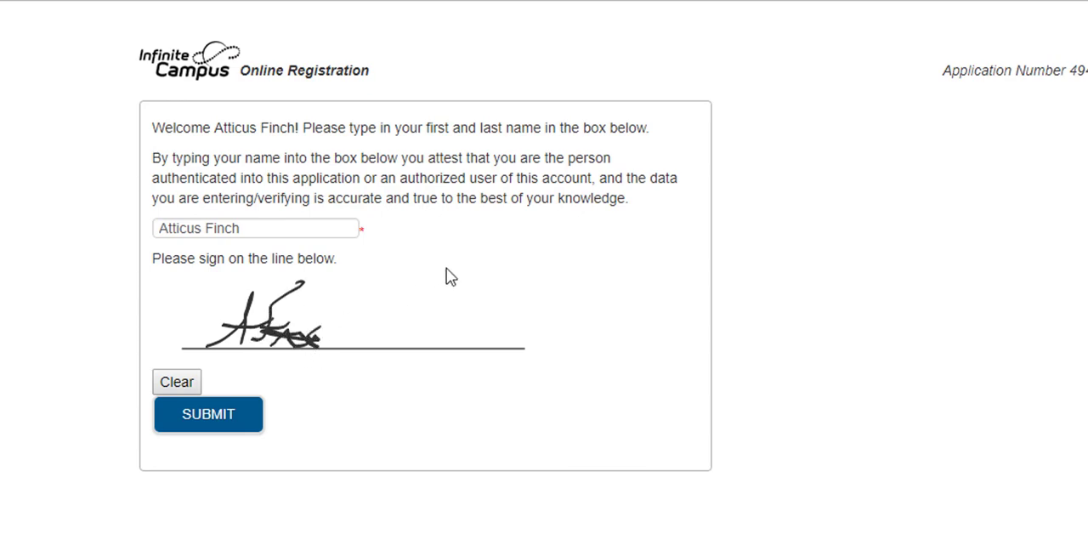
click(215, 425)
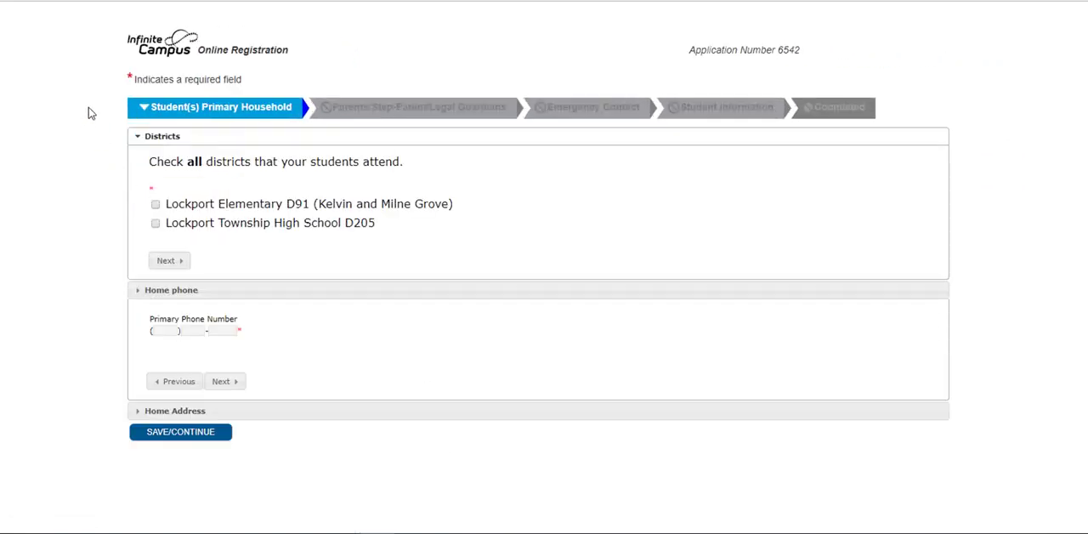
click(156, 205)
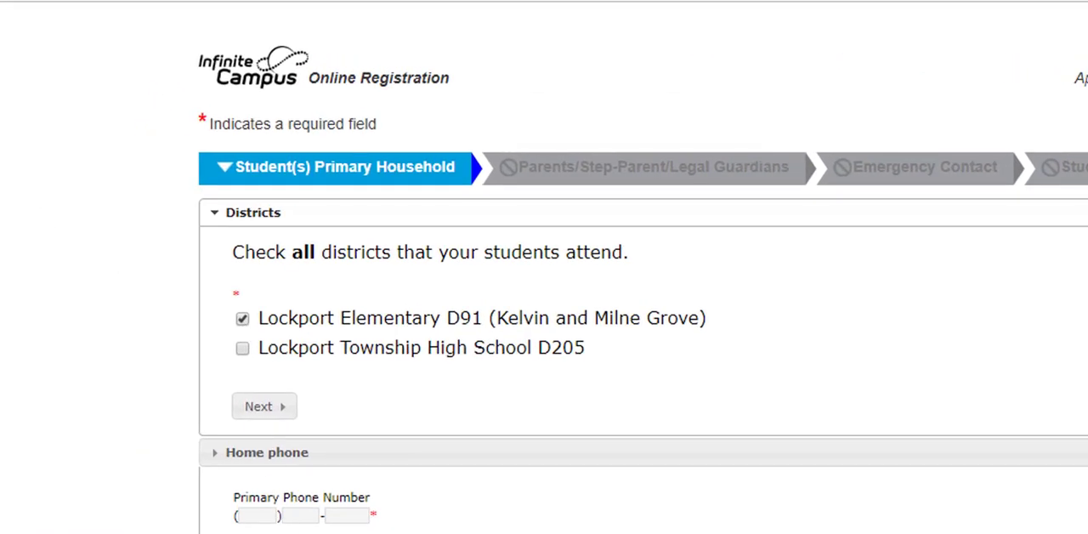
click(243, 320)
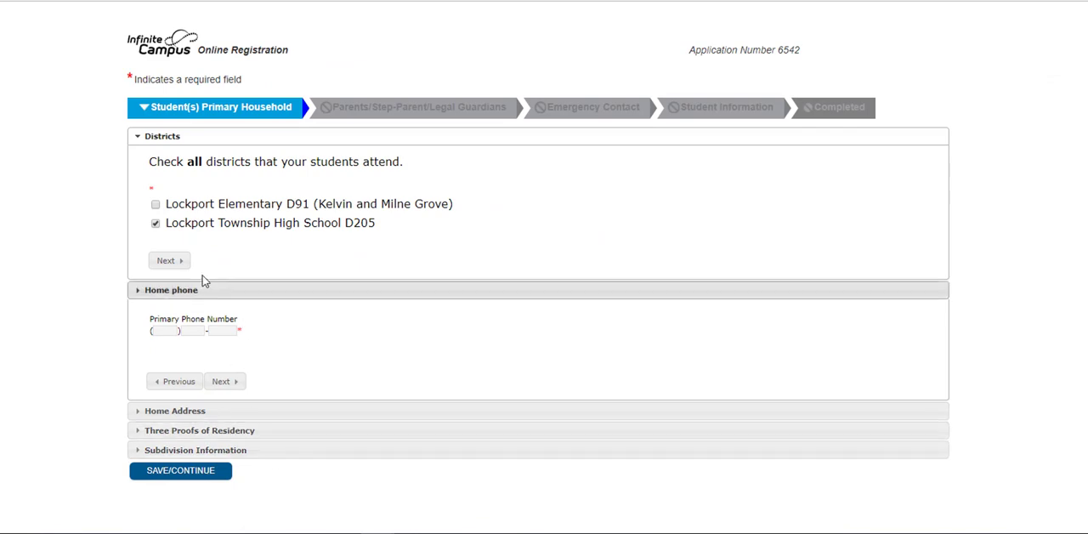
click(157, 225)
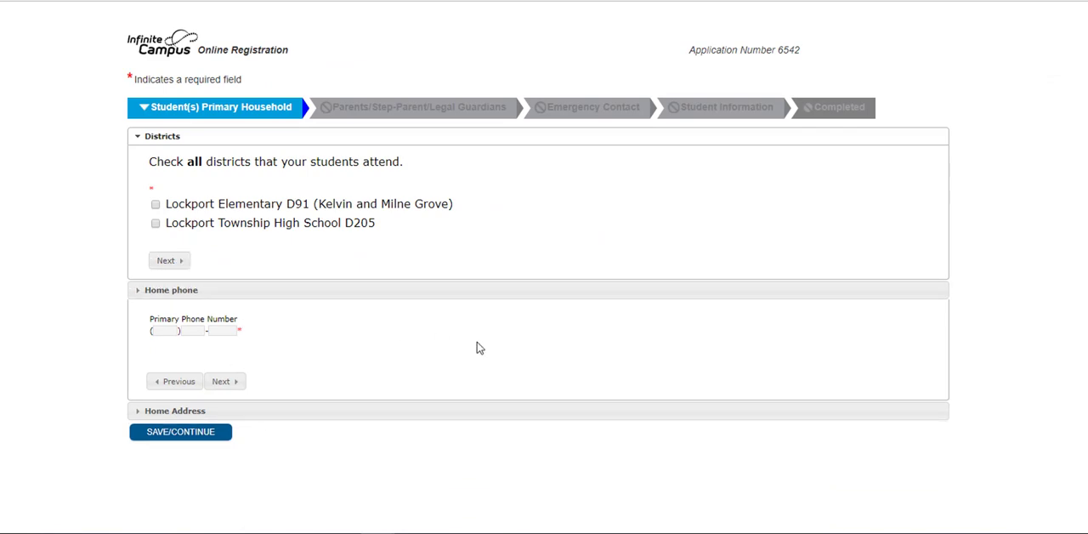
Select Lockport Township High School D205 as the attended district and enter the primary phone number, continuing to the home address section
click(156, 225)
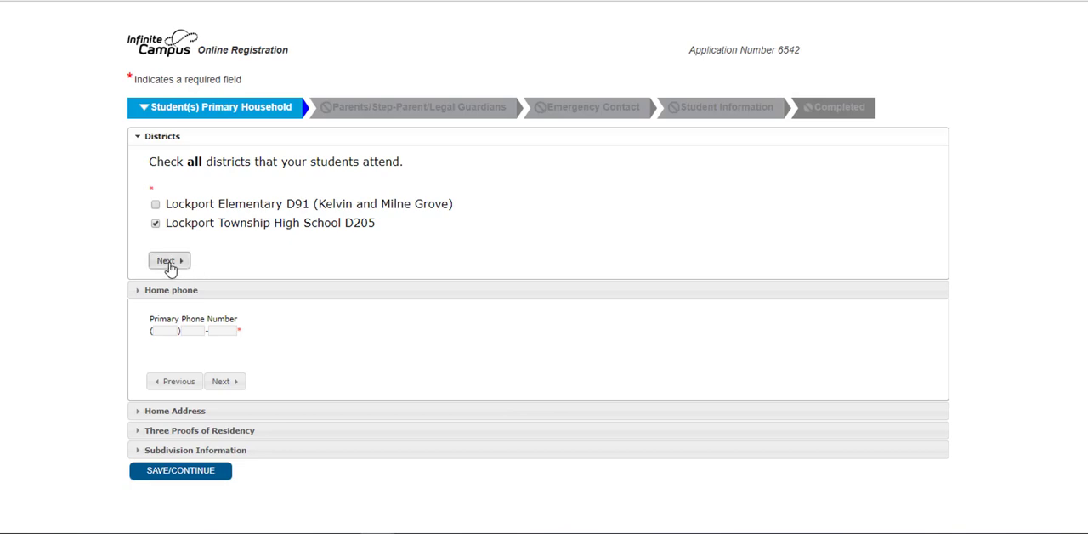
click(168, 262)
click(166, 331)
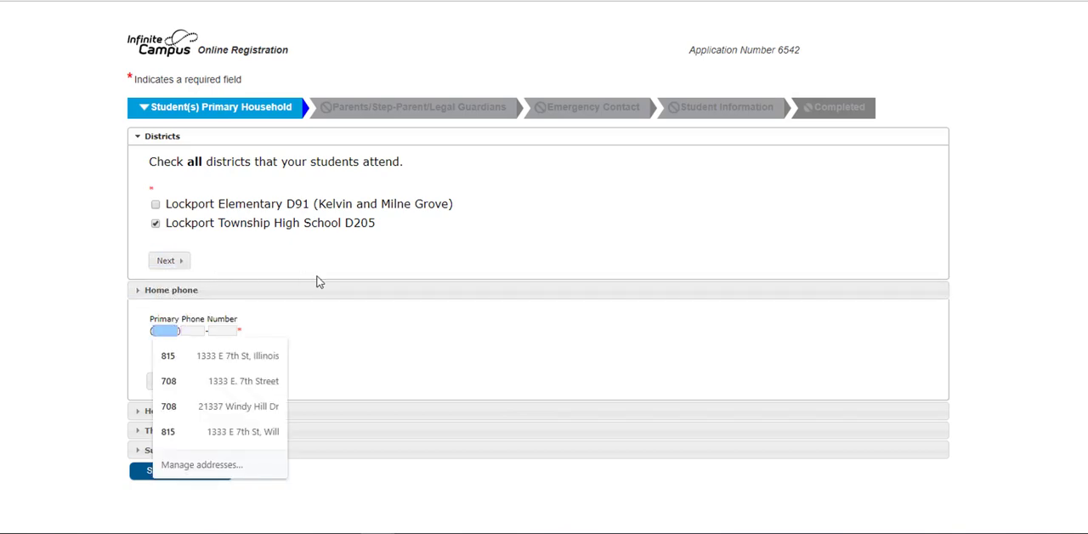
click(296, 294)
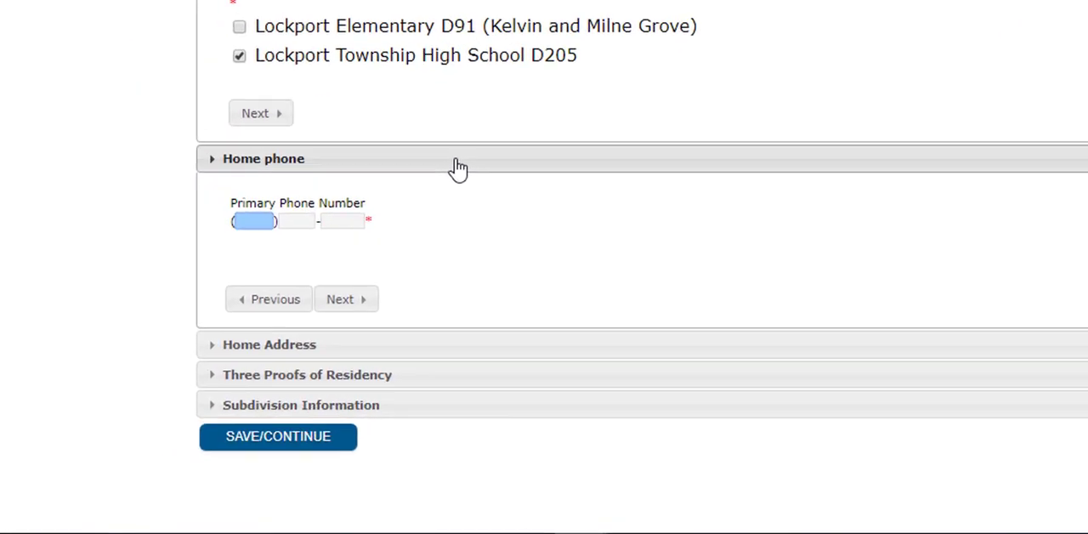
text(5555 ))
text(555 -5555)
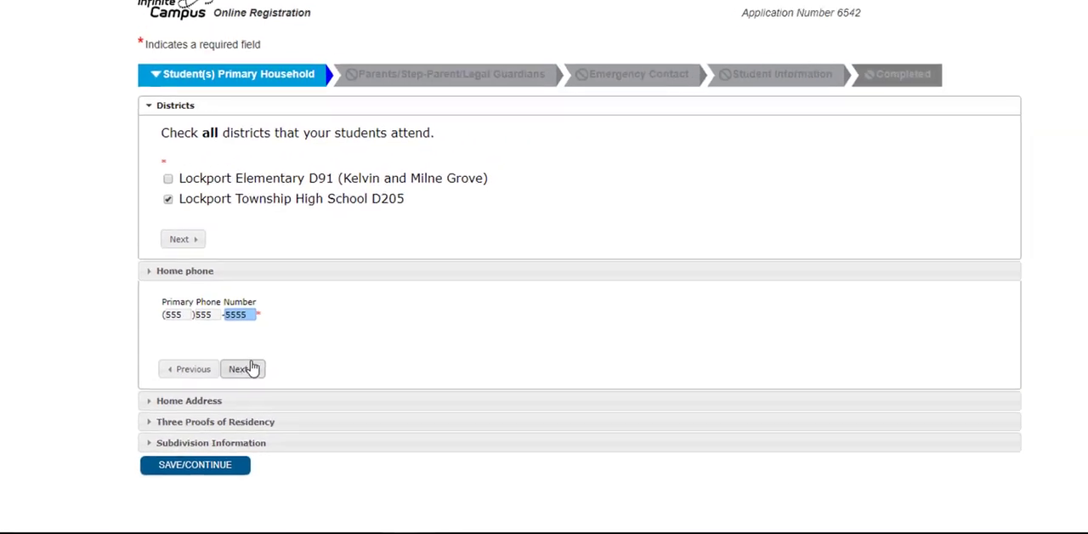
click(245, 368)
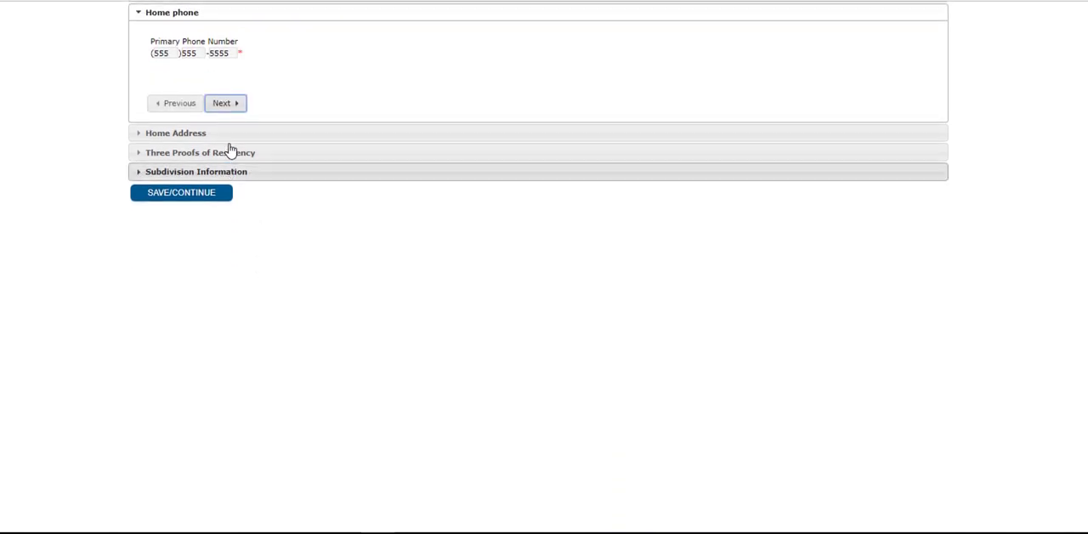
click(228, 103)
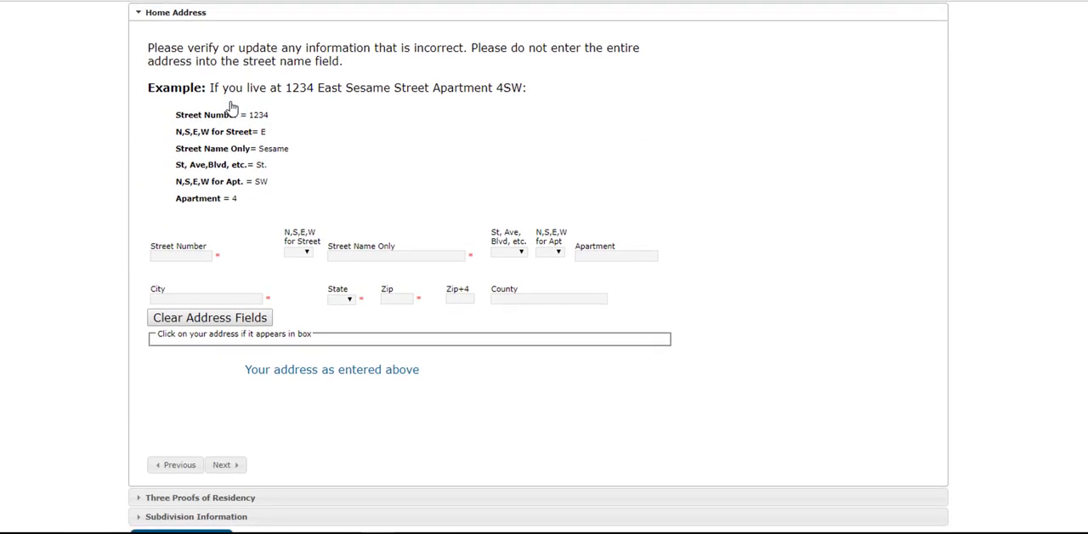
Fill in the home address with its street number, direction, street name, street type, city, state and zip code, and continue to the proofs of residency
click(176, 258)
click(176, 258)
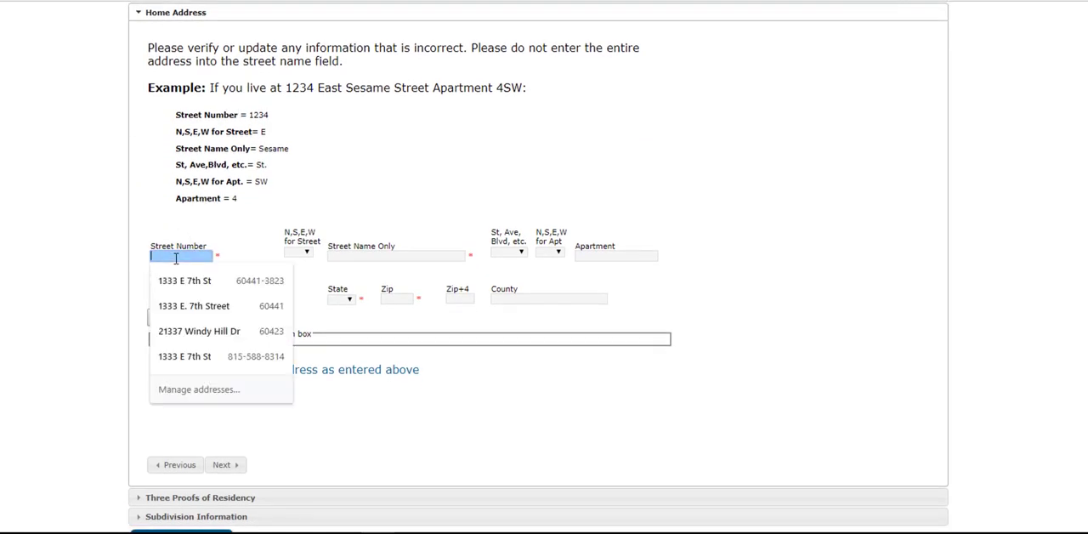
click(176, 258)
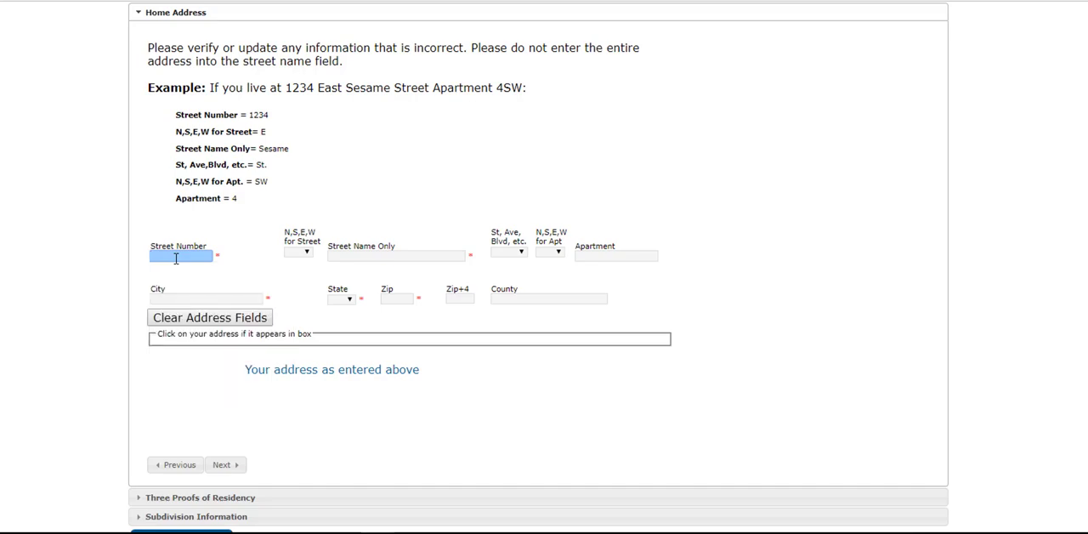
text(1234)
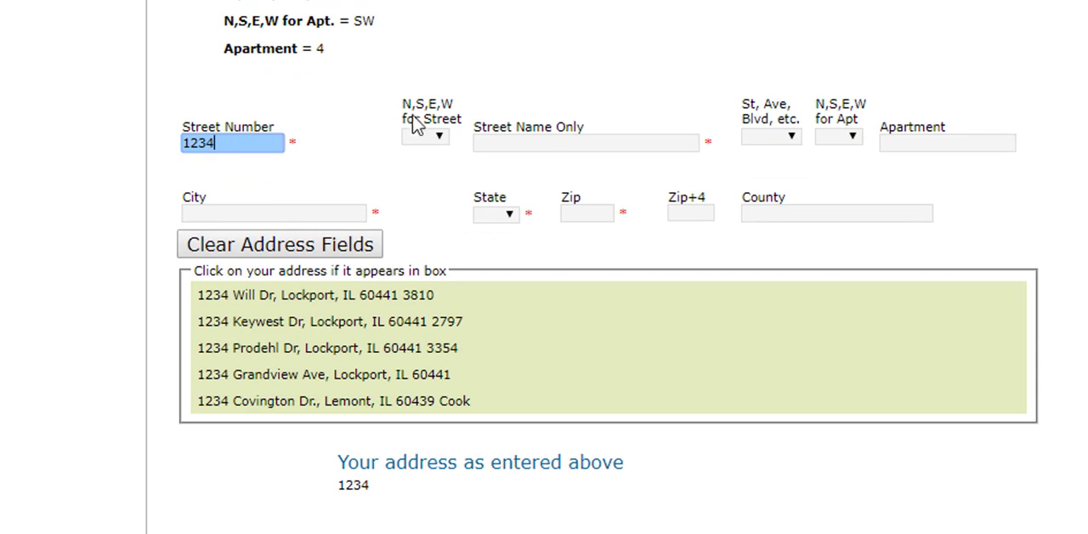
click(425, 136)
click(438, 249)
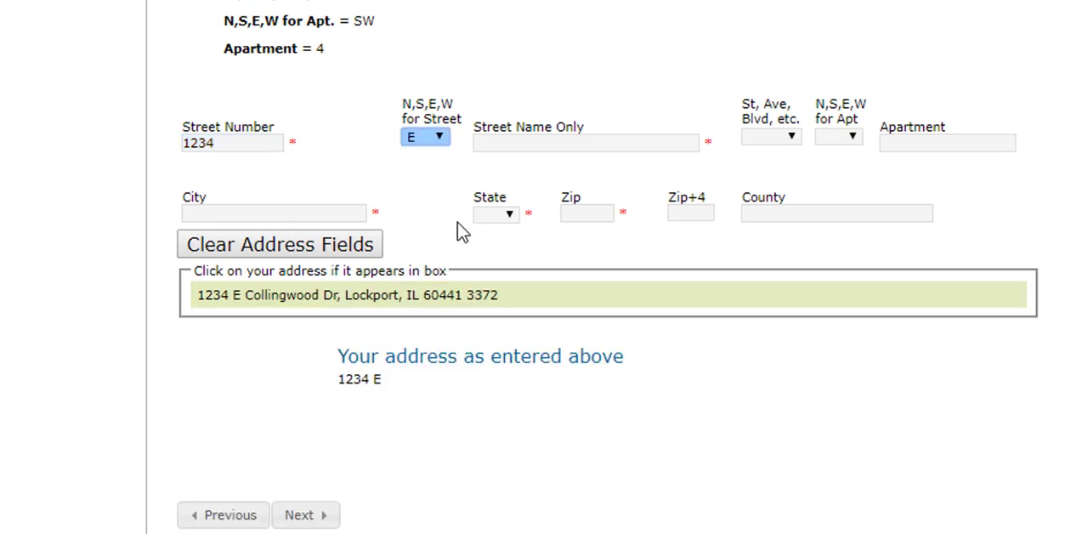
click(508, 143)
text(Fa)
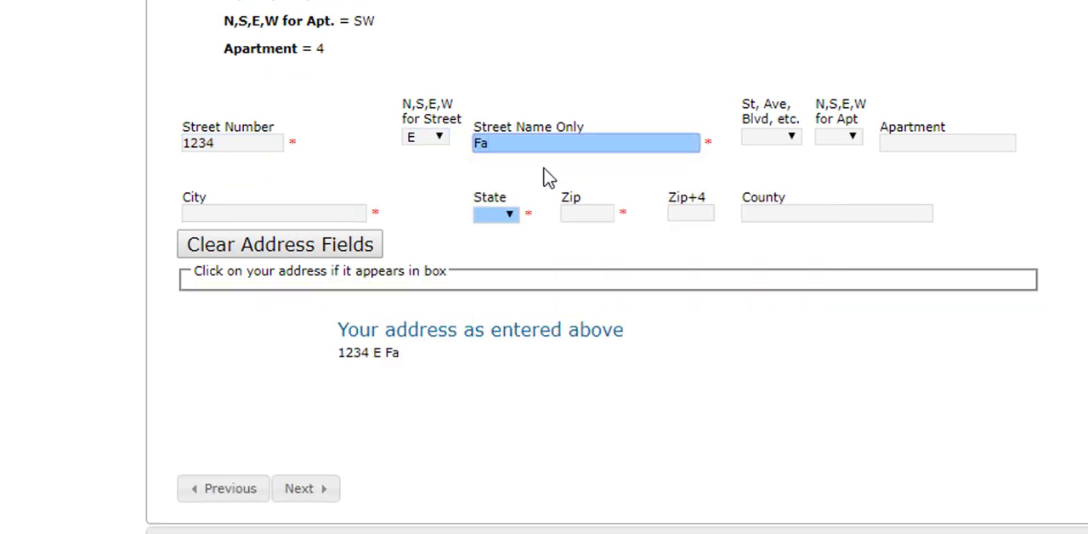
text(ke Street)
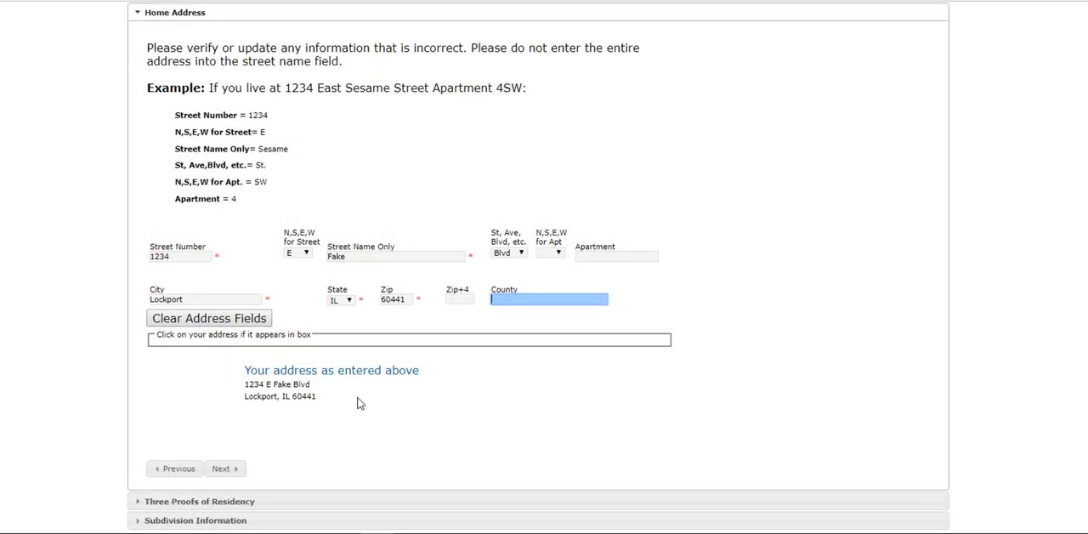
scroll(357, 403, down, 2)
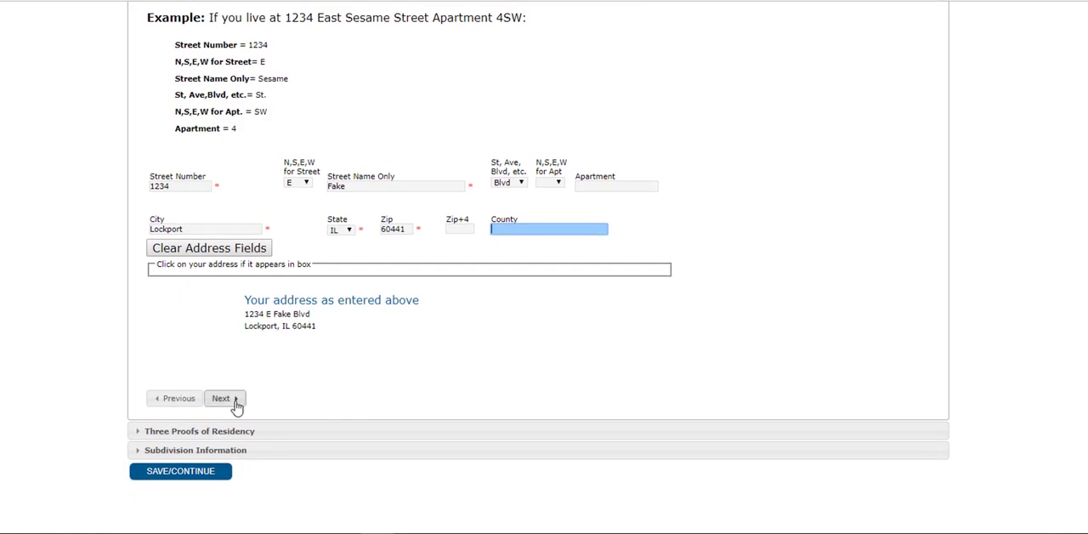
click(226, 399)
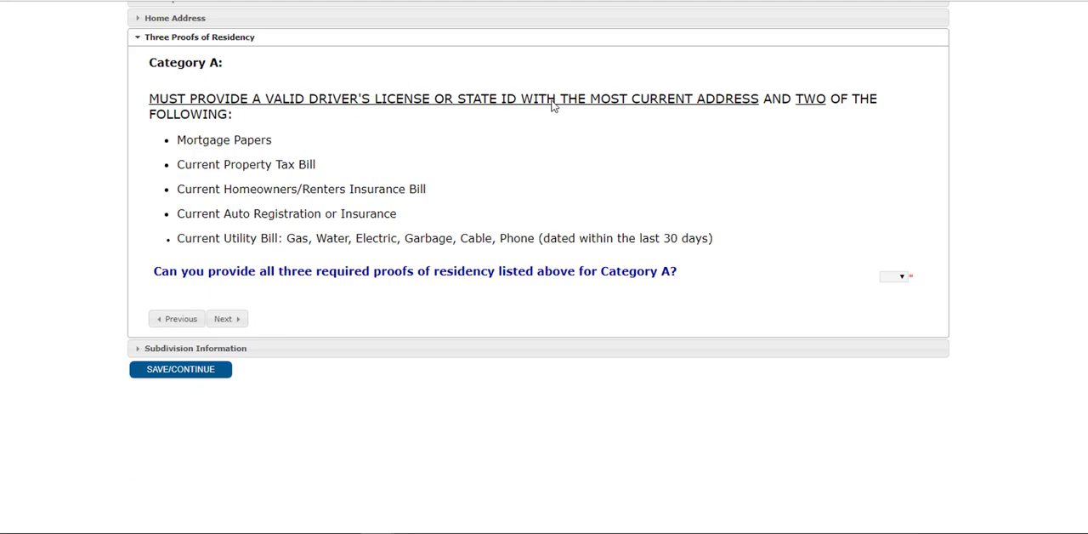
Answer Yes to providing all three Category A proofs of residency and continue to the document uploads
click(901, 276)
click(891, 340)
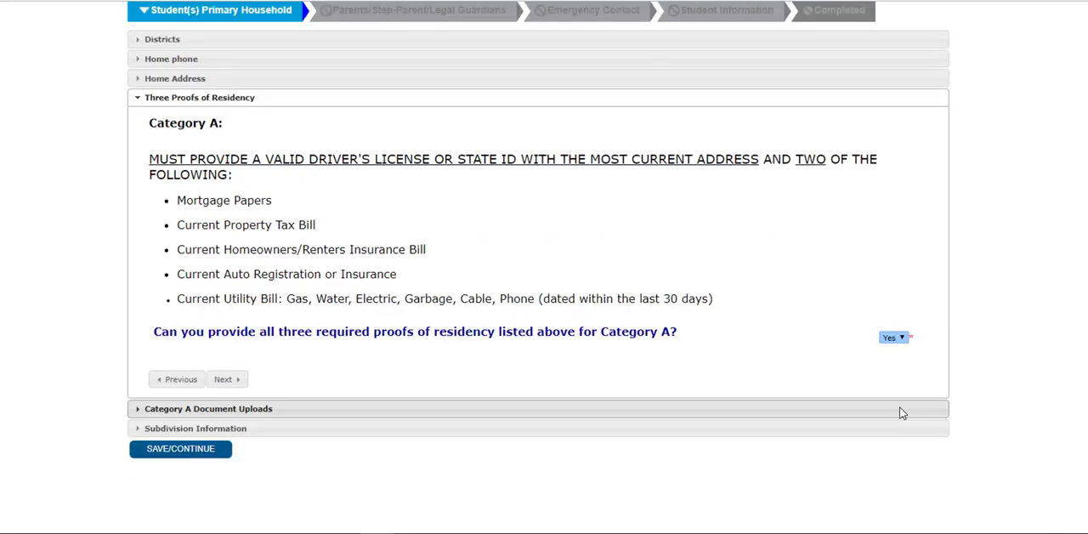
click(228, 379)
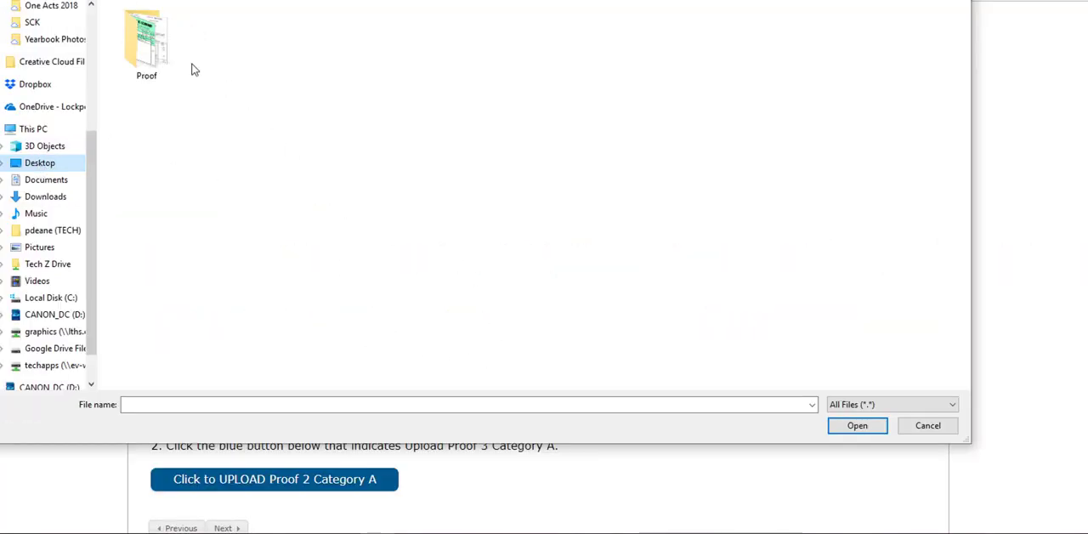
Upload MyIDPic.jpg, Proof2.gif and Proof3.jpg from the desktop's Proof folder as the three Category A proofs, and continue to the subdivision information
double_click(160, 50)
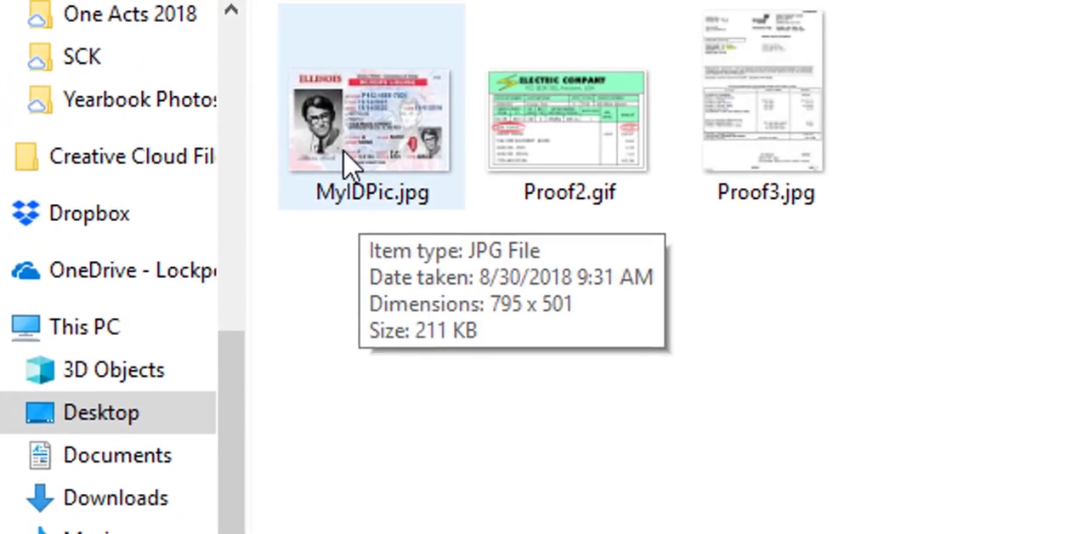
double_click(138, 60)
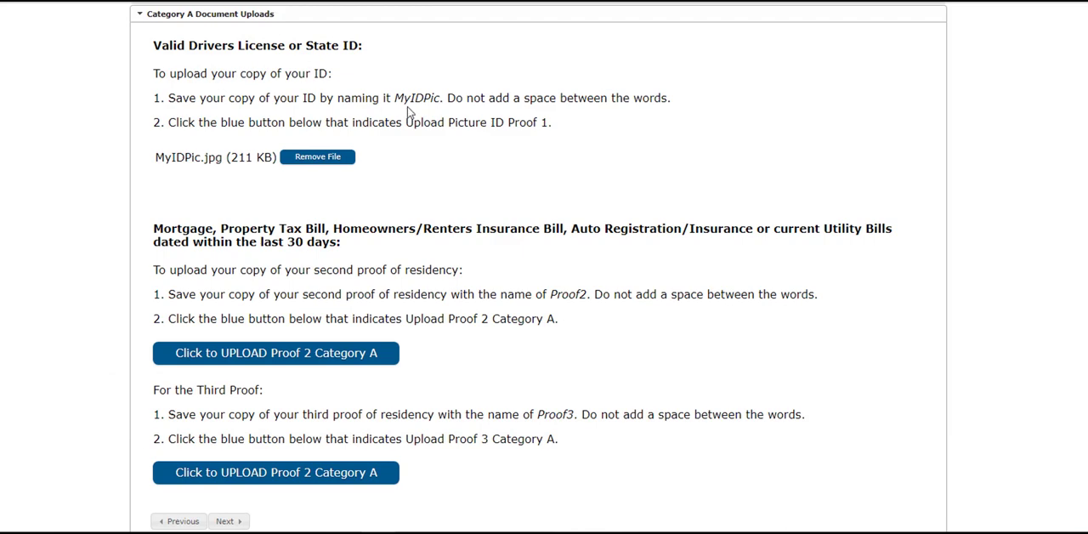
scroll(334, 207, down, 1)
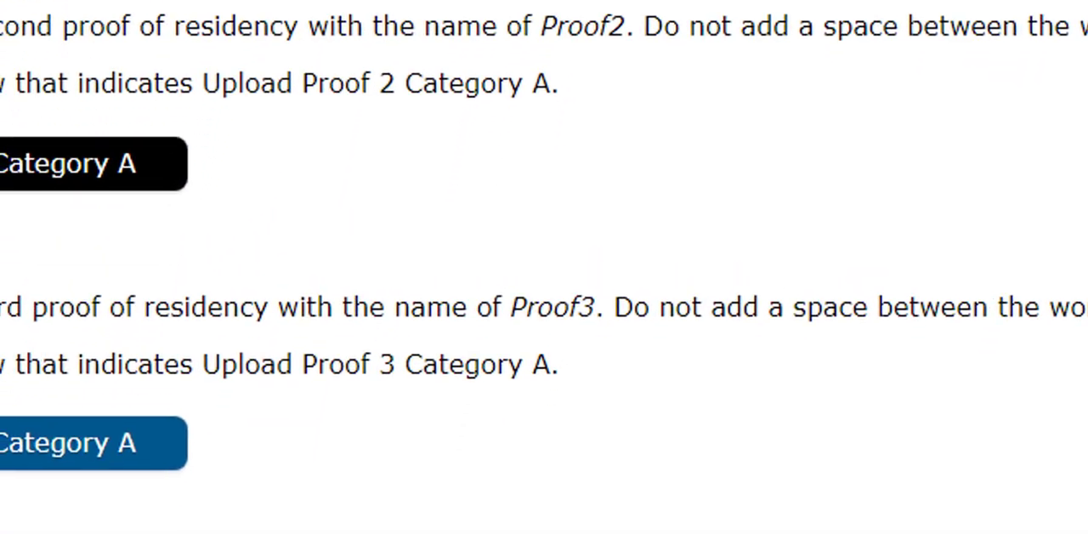
click(34, 352)
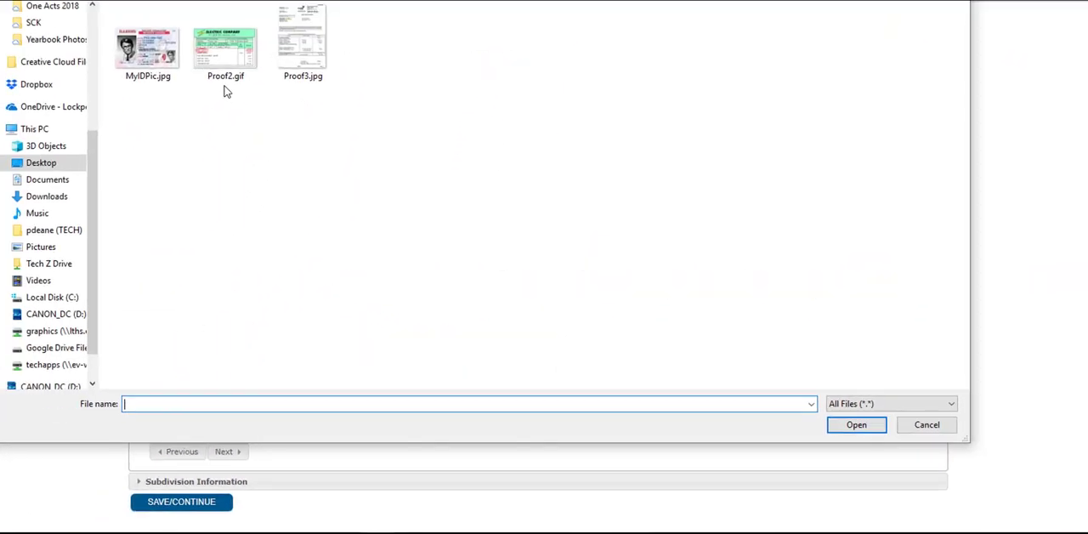
double_click(225, 92)
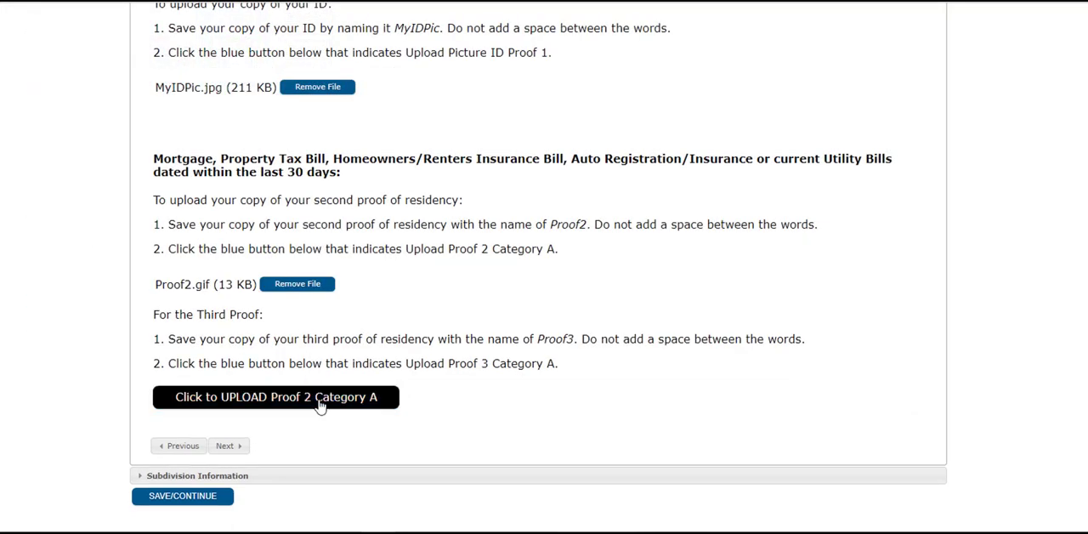
click(319, 407)
click(302, 64)
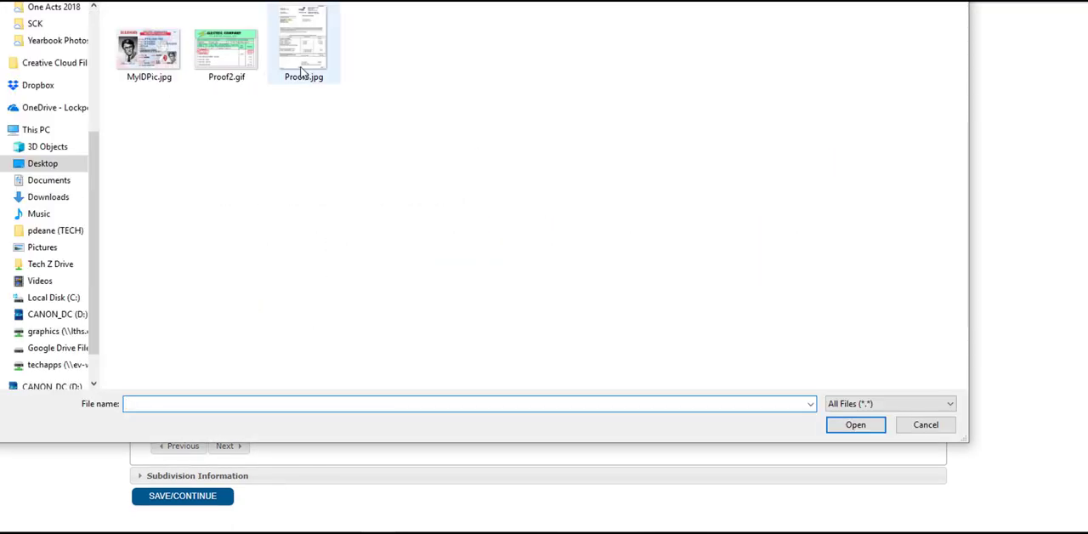
double_click(302, 63)
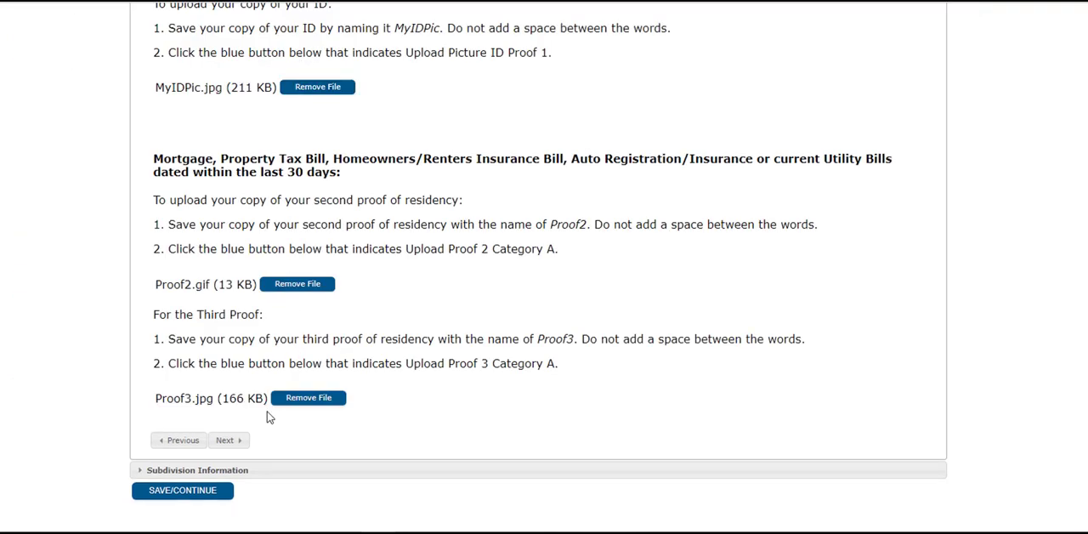
click(232, 441)
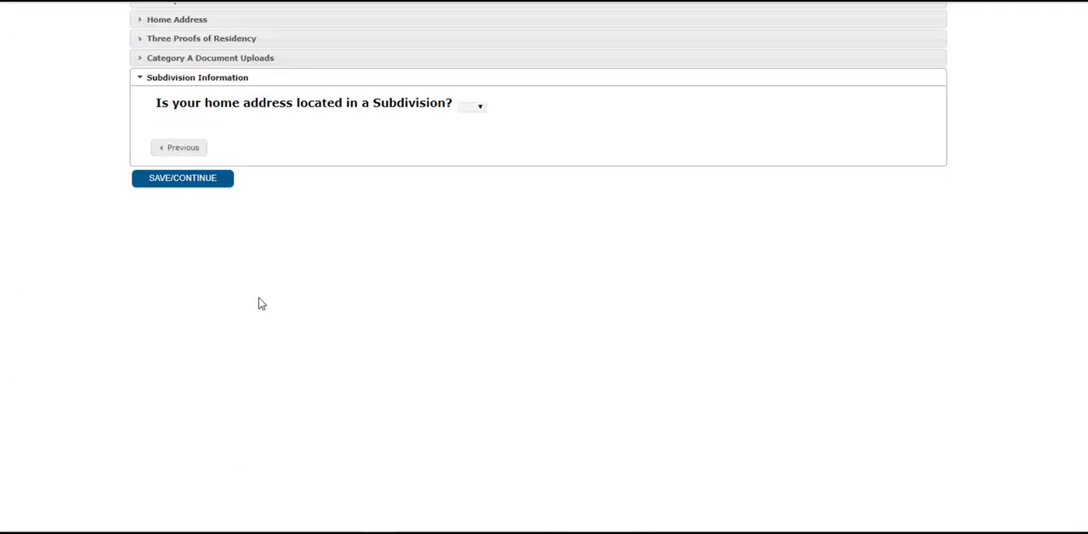
Answer No to the home being in a subdivision, list Farrell and Division as the closest side streets, and save the household section
click(470, 108)
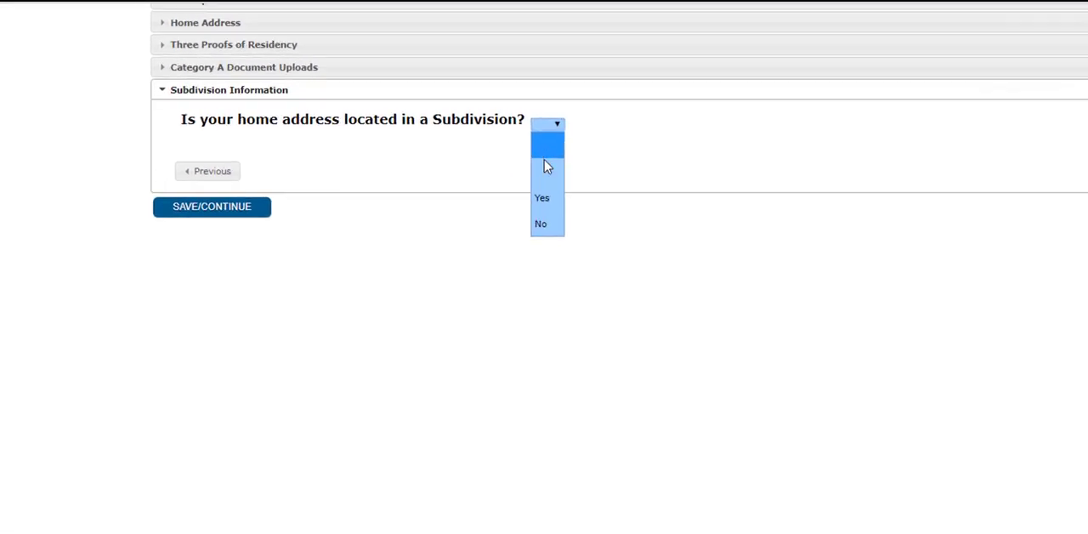
click(542, 201)
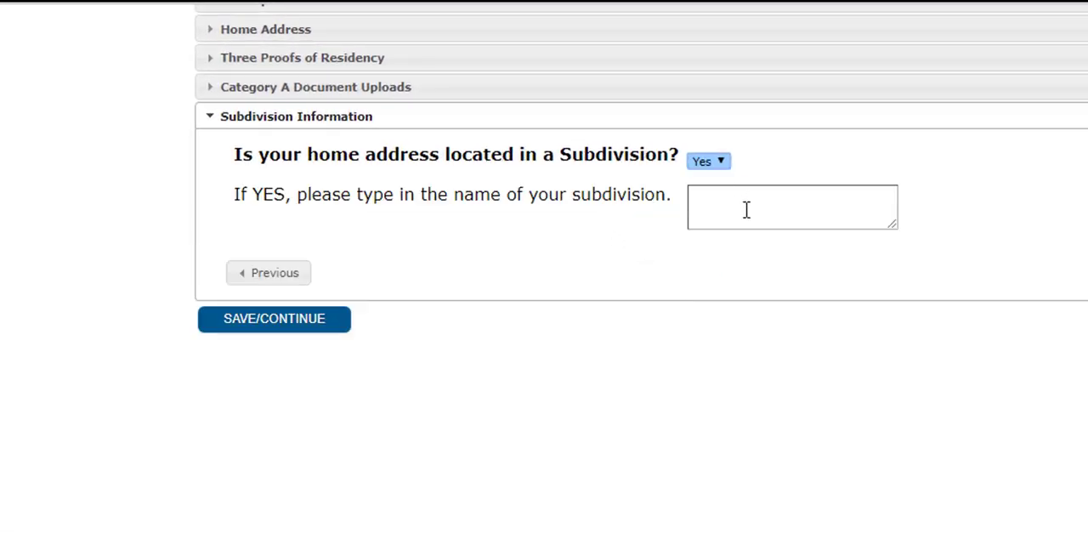
click(718, 164)
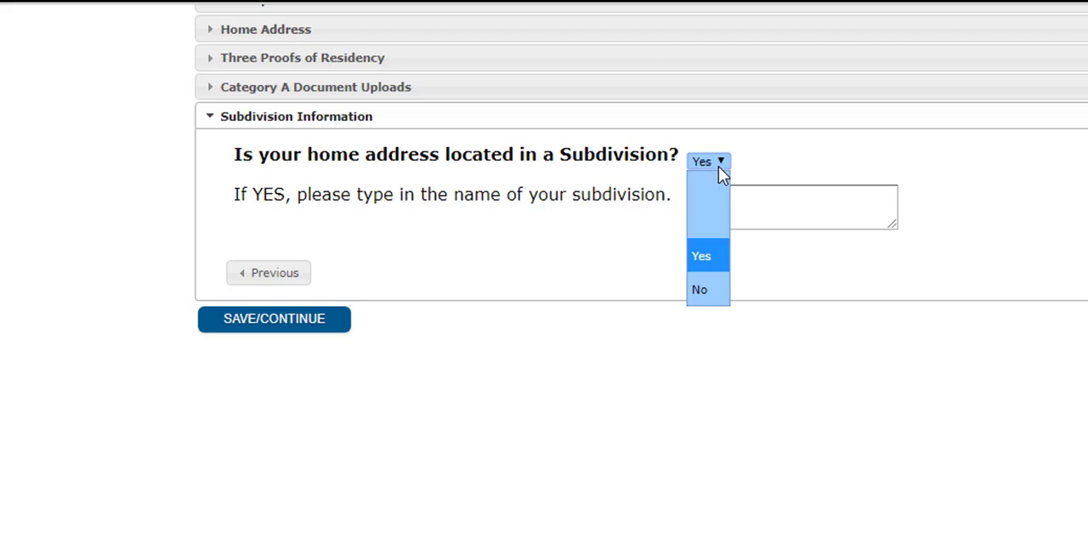
click(699, 289)
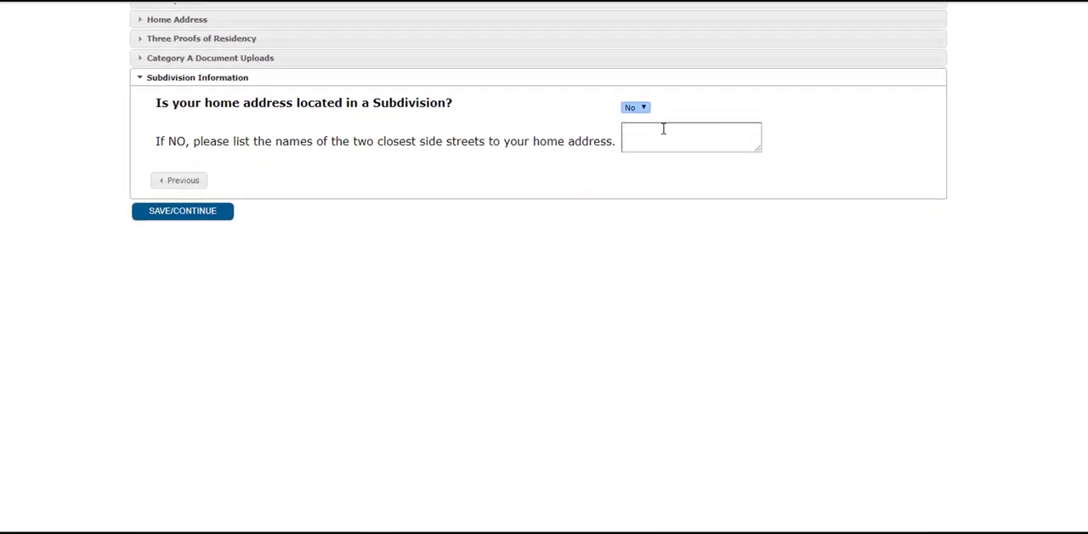
click(660, 133)
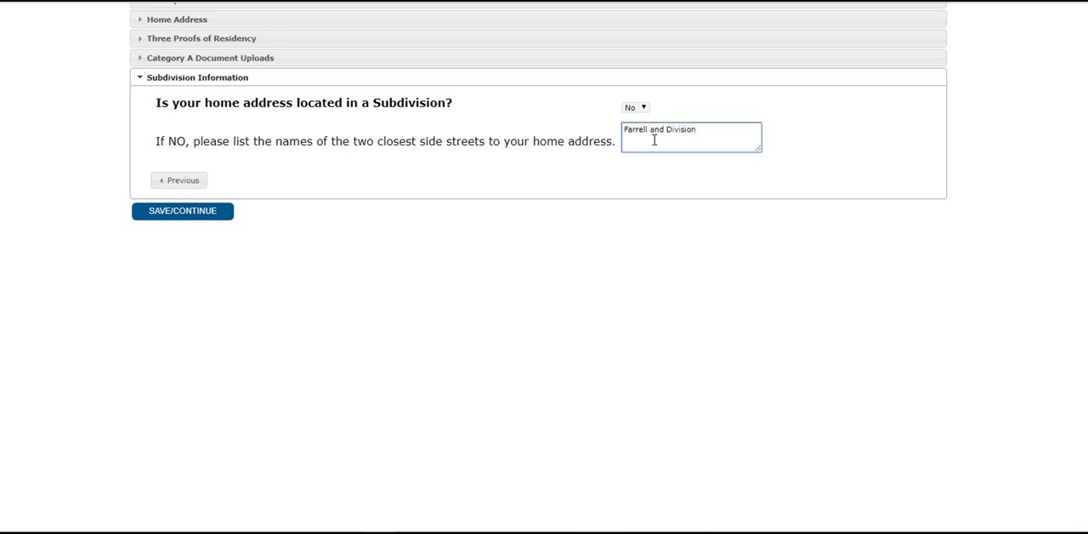
click(201, 216)
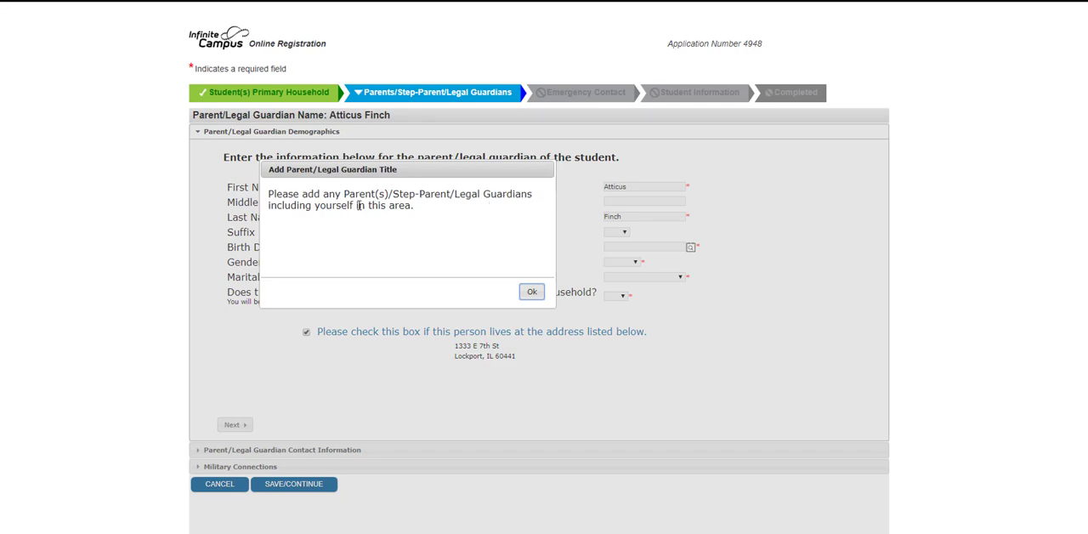
Dismiss the notice about adding parents and legal guardians, and enter the guardian's birth date
click(529, 294)
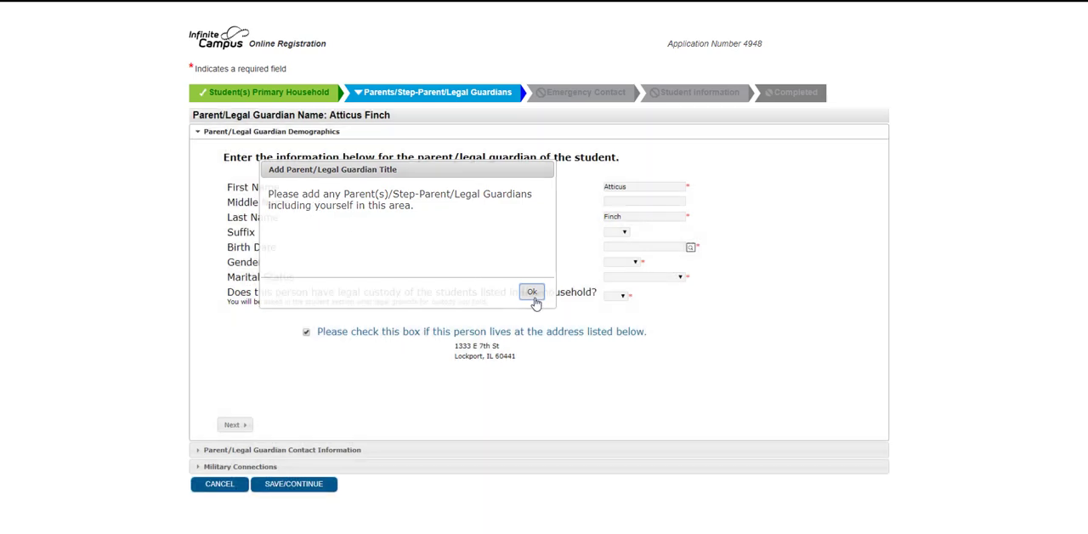
click(633, 247)
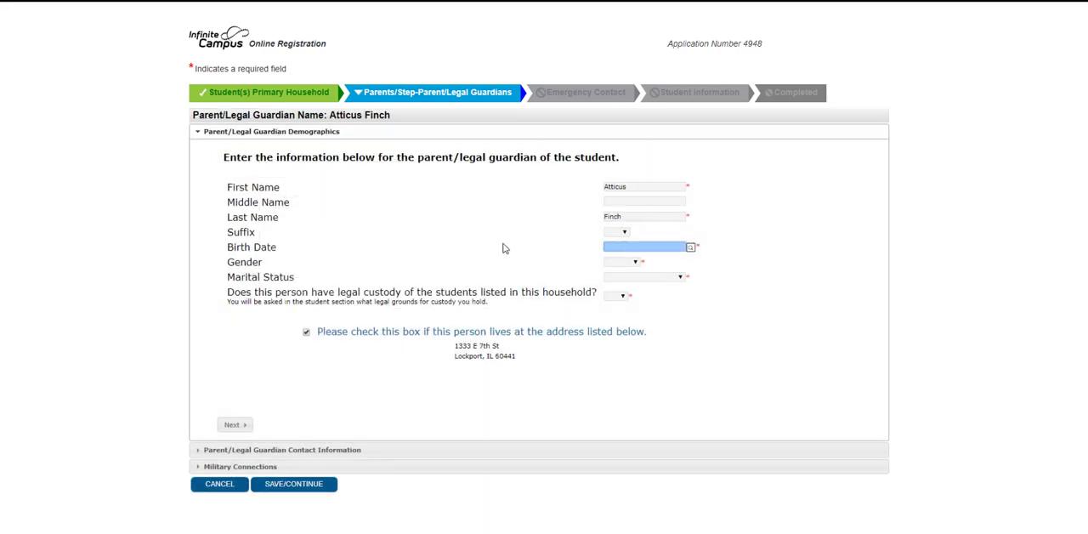
text(03/15/1970)
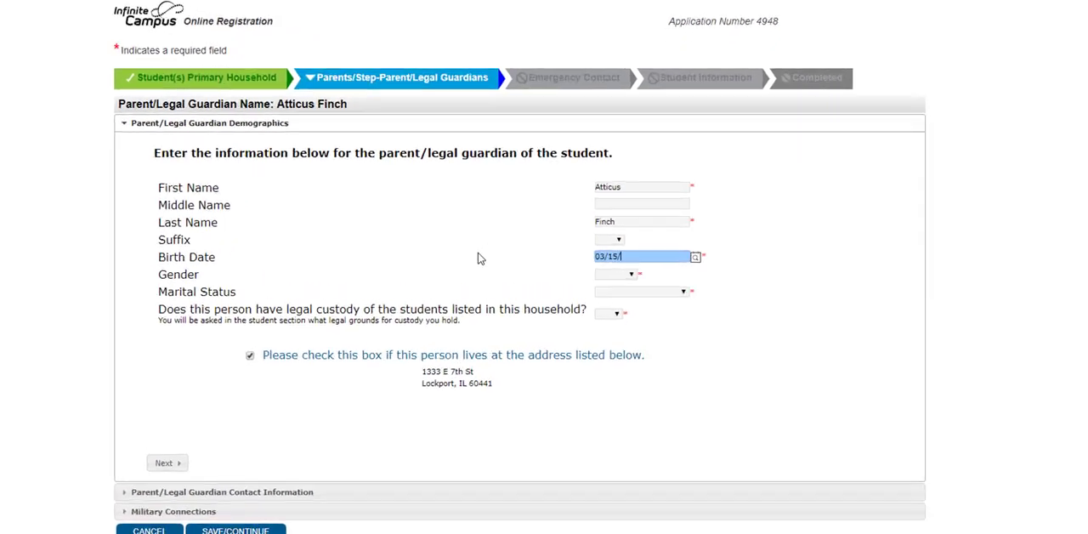
key(Tab)
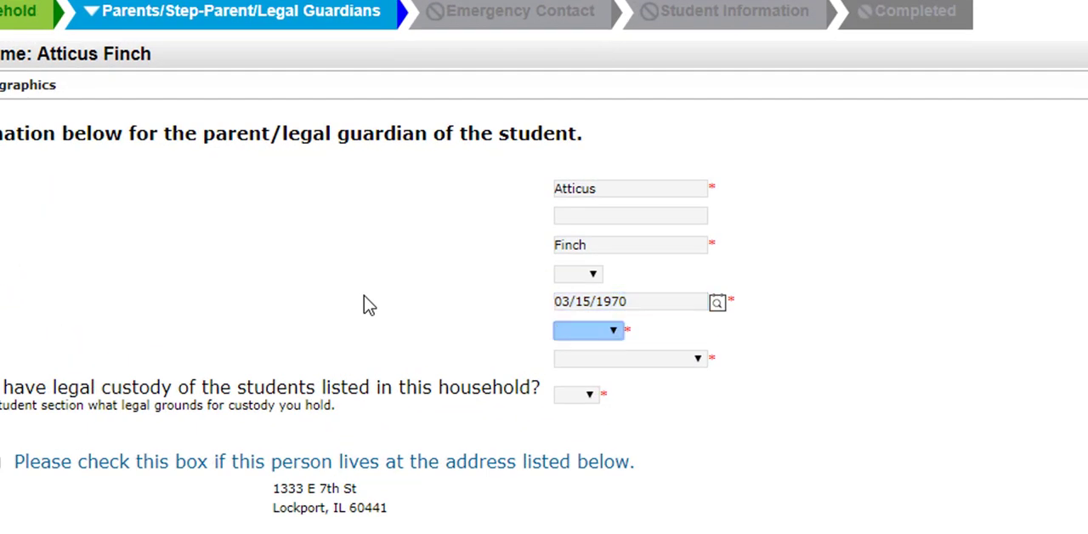
Set the guardian's gender to Male, marital status to Married and legal custody to Yes, and continue to the contact information
click(619, 331)
click(624, 435)
click(634, 360)
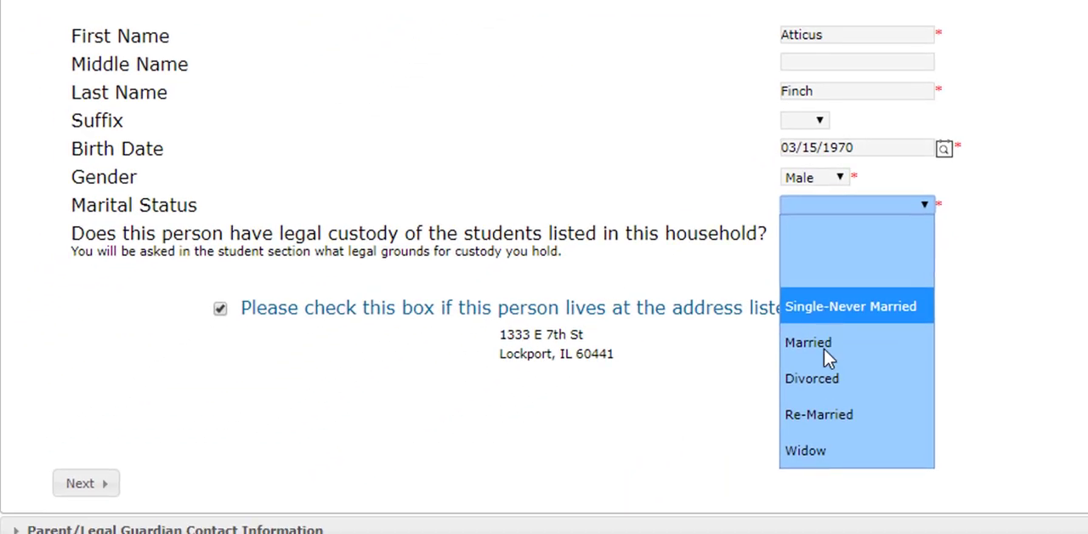
click(824, 348)
click(803, 242)
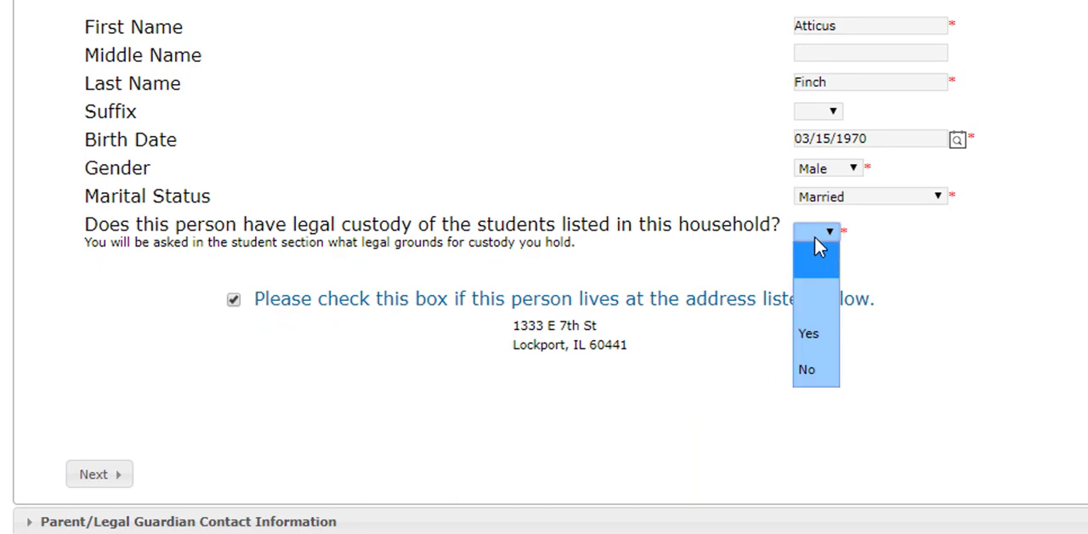
click(813, 336)
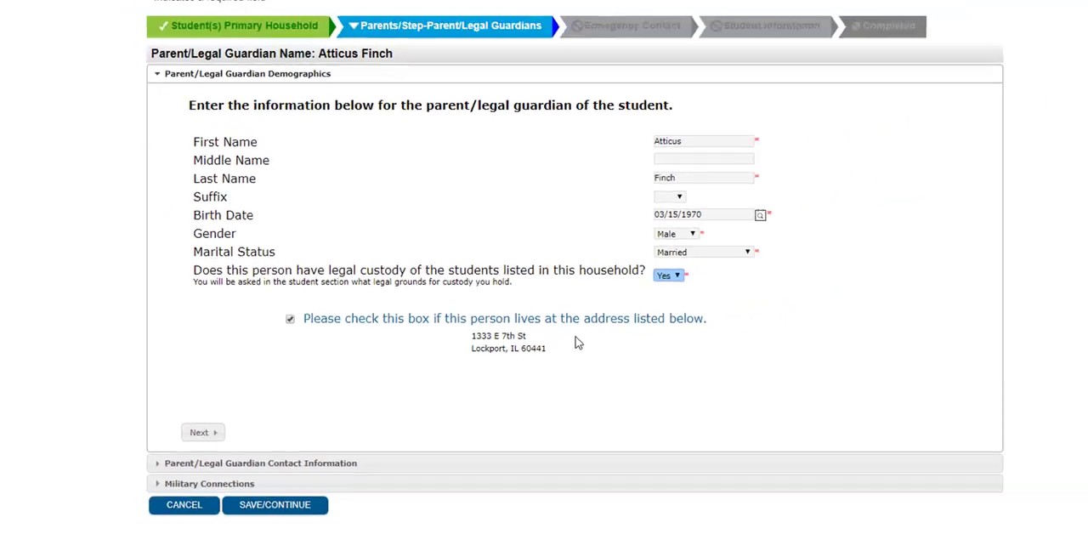
click(254, 394)
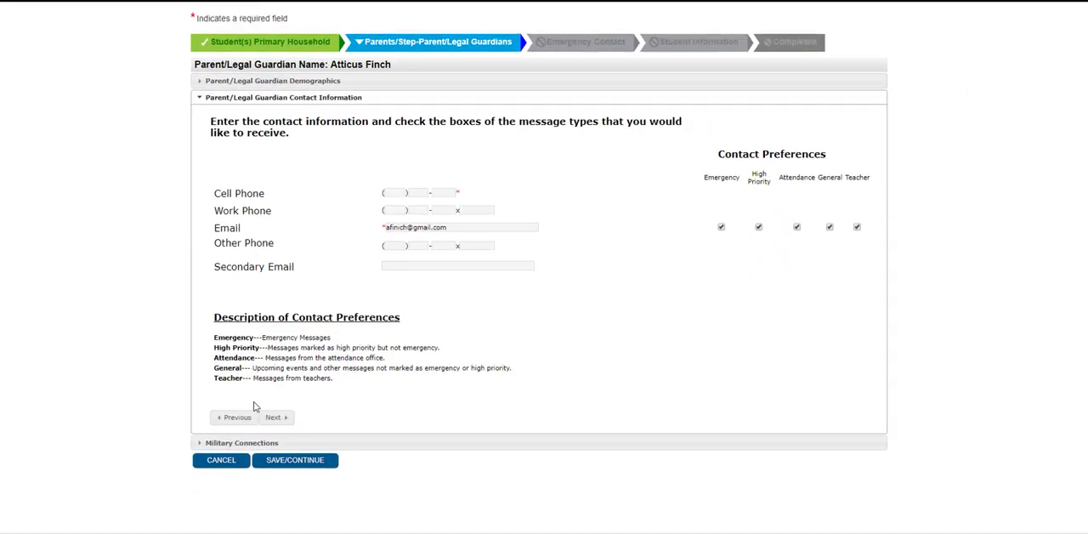
Enter the guardian's cell phone number in the contact information
click(393, 193)
click(393, 193)
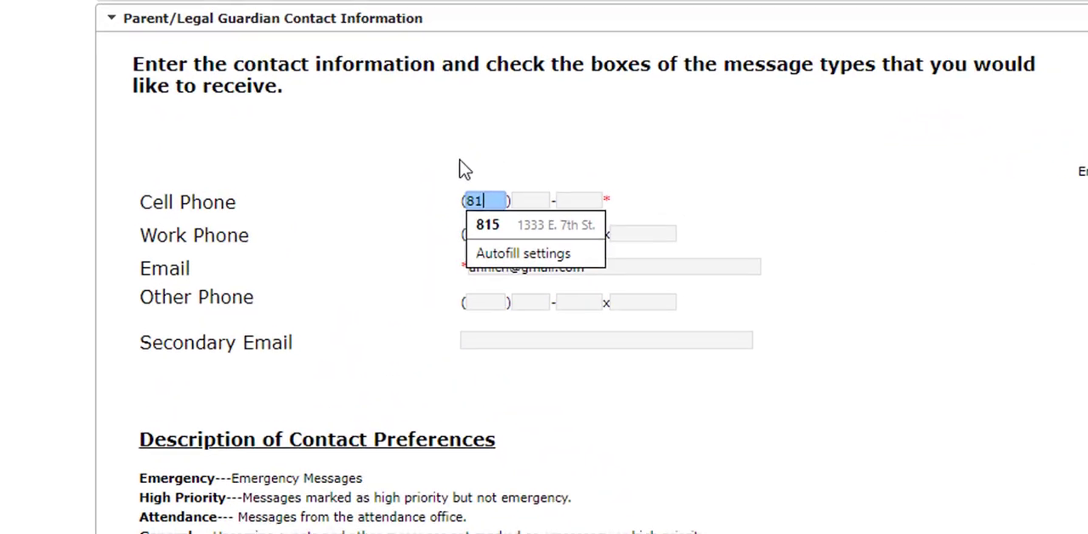
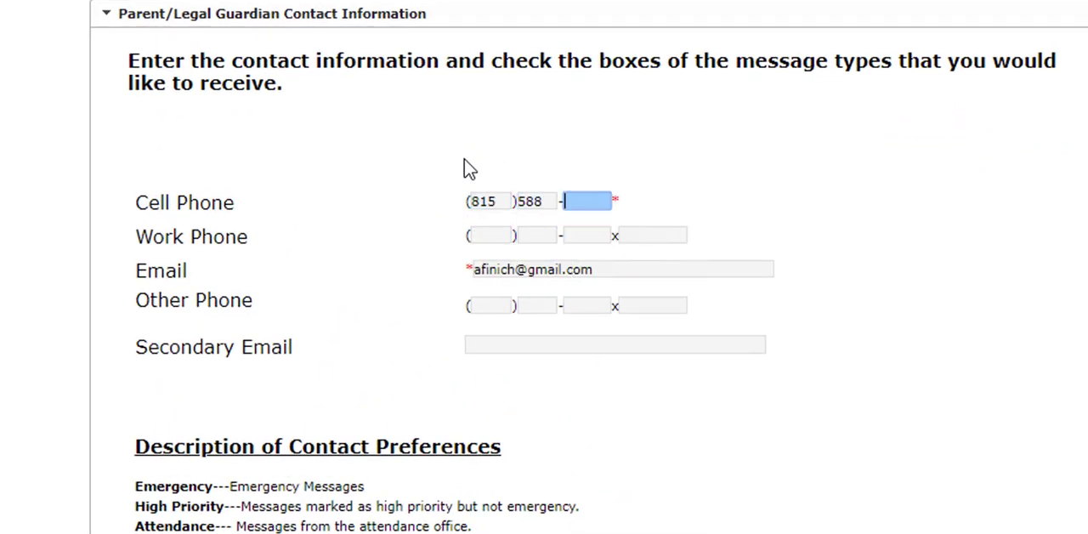
Enter the guardian's work phone number without an extension
key(Tab)
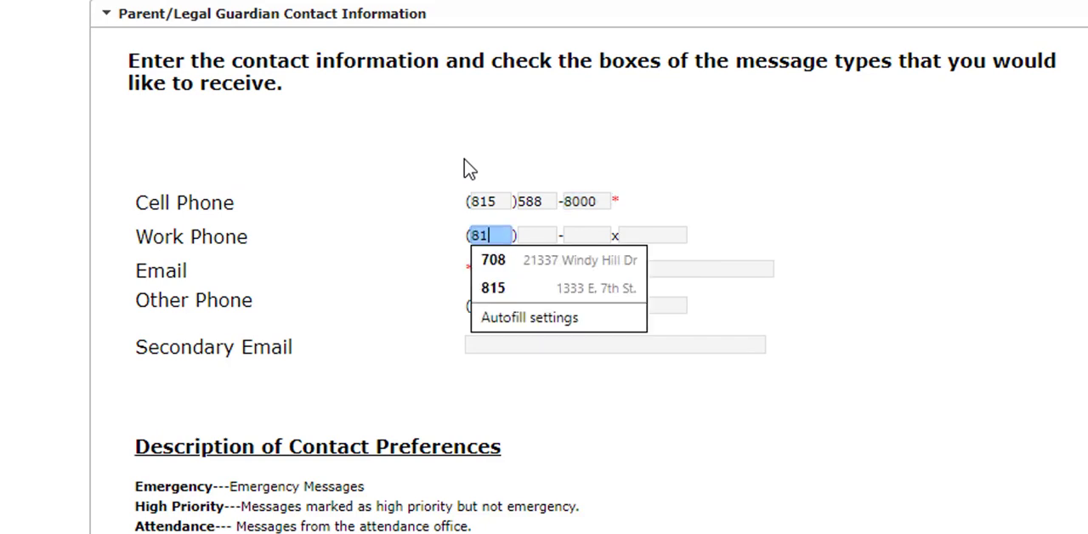
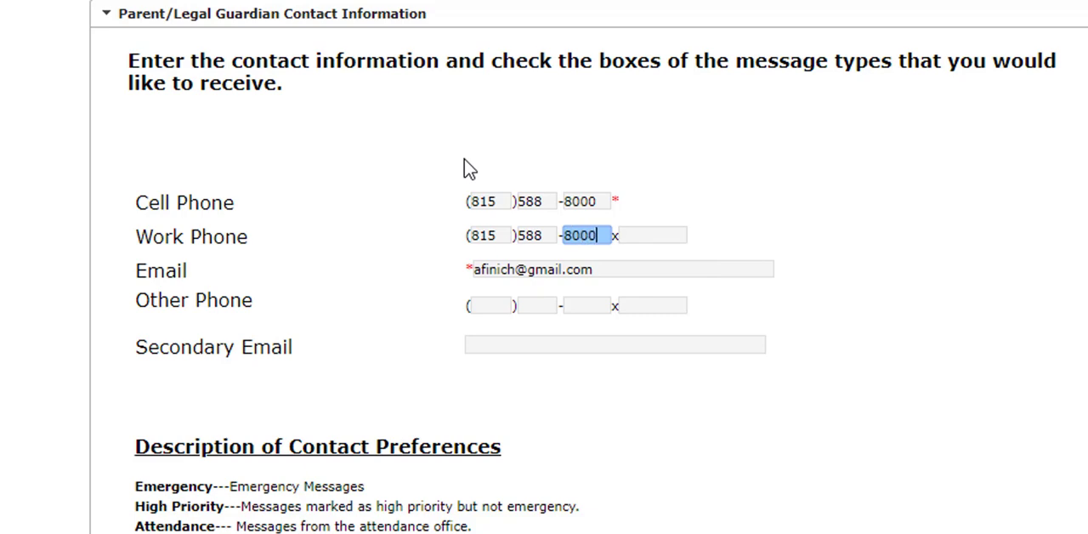
key(Tab)
key(Tab)
click(657, 272)
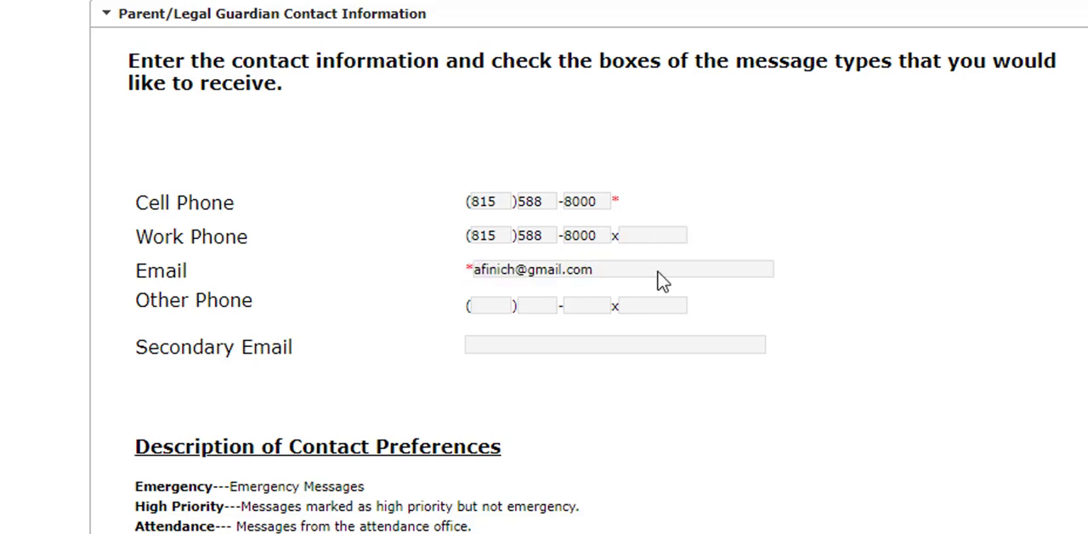
Enter the guardian's secondary email address, keep all its contact preferences checked, and continue to the military connections
click(476, 345)
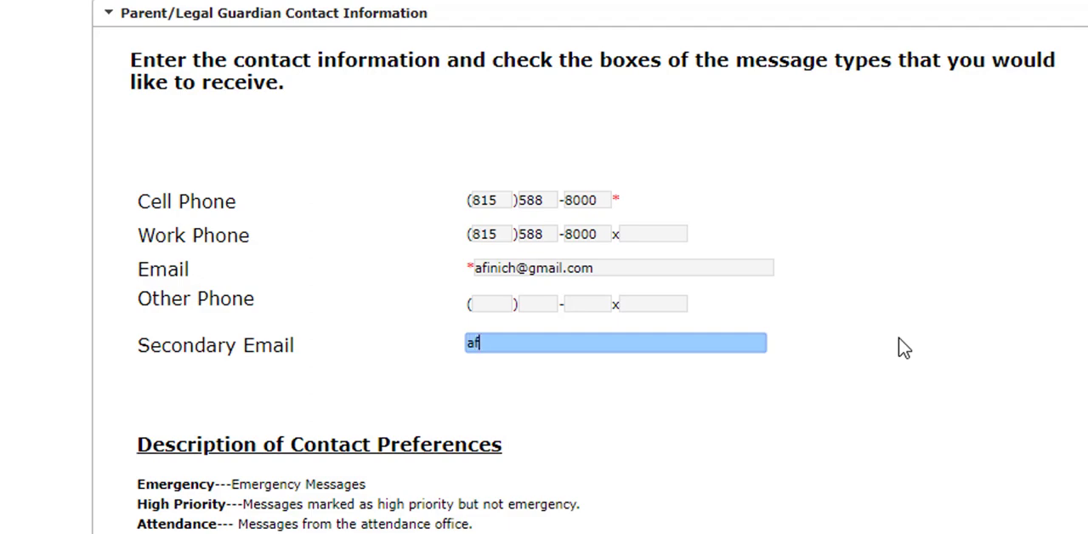
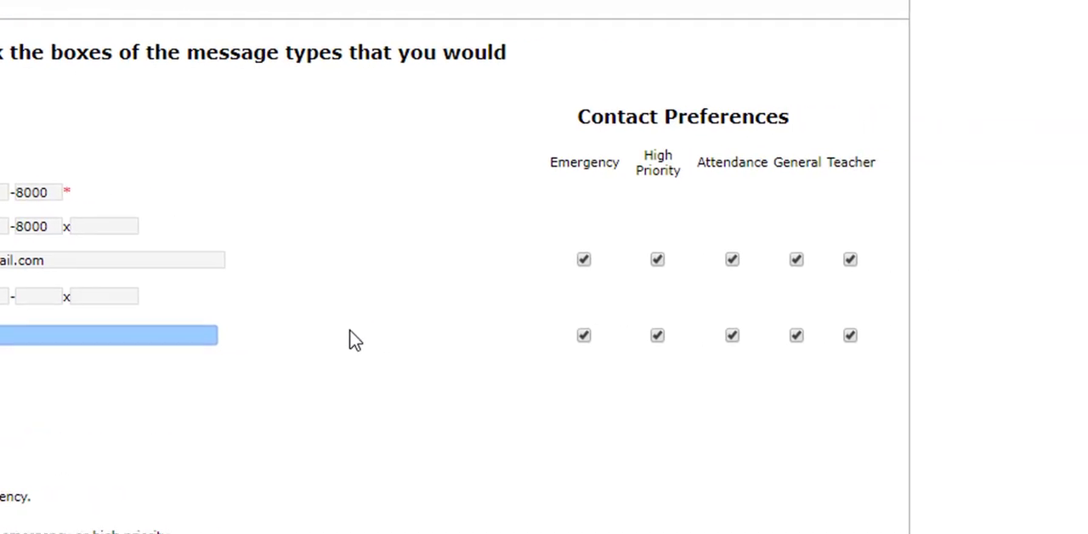
click(259, 329)
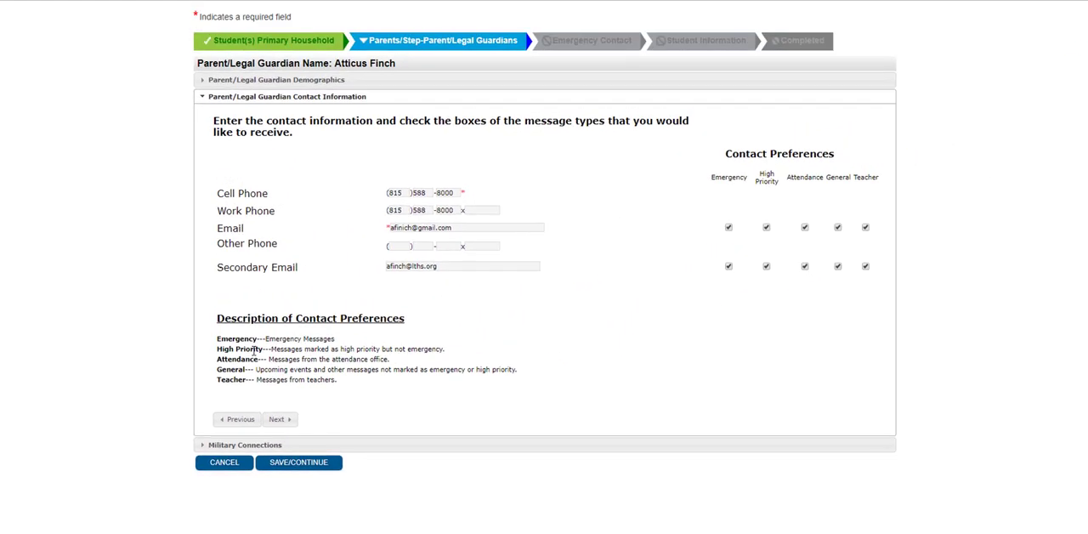
click(278, 419)
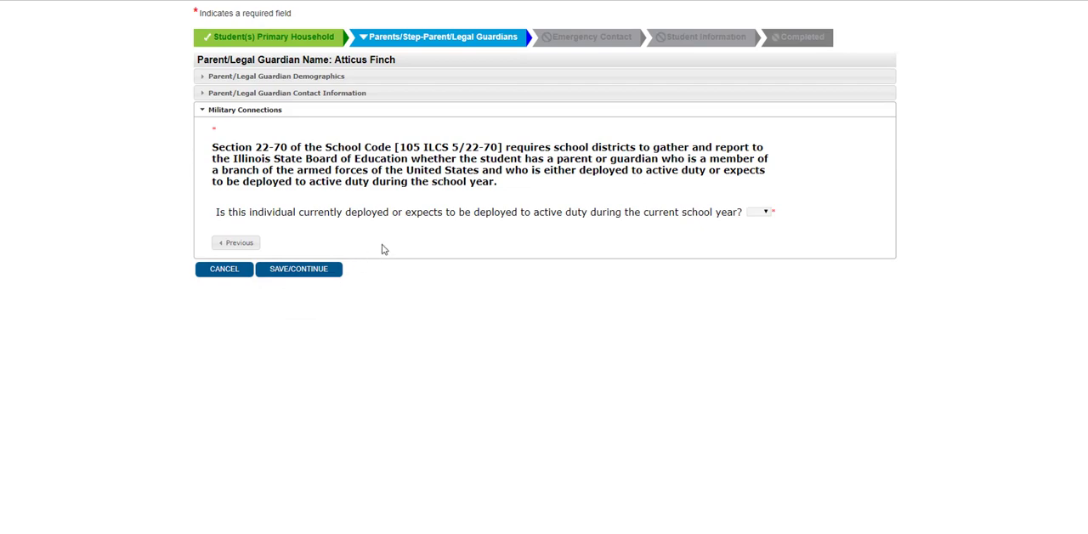
Answer No to the guardian's active duty deployment question, save the guardian and continue to the emergency contacts
click(764, 213)
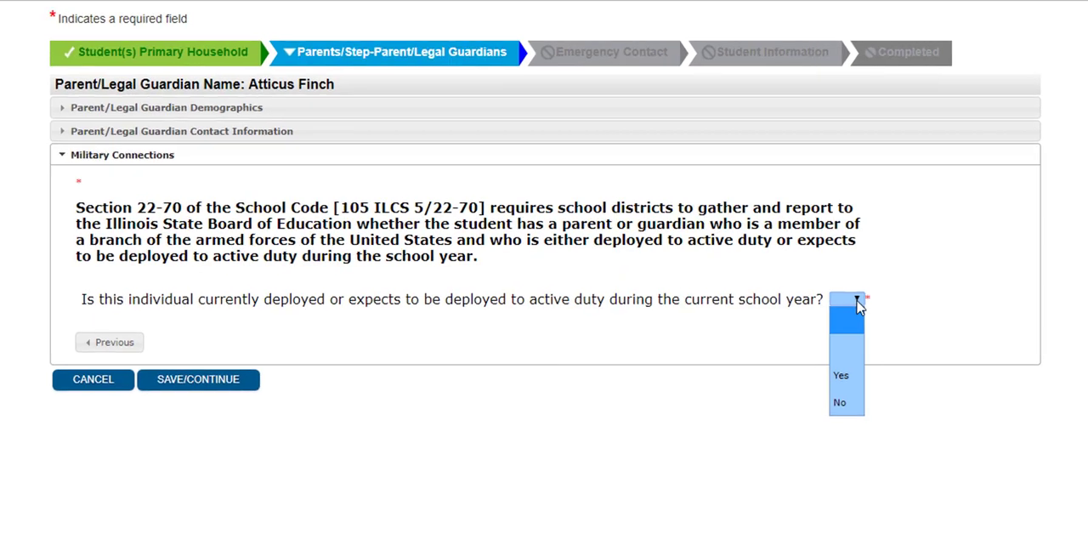
click(858, 306)
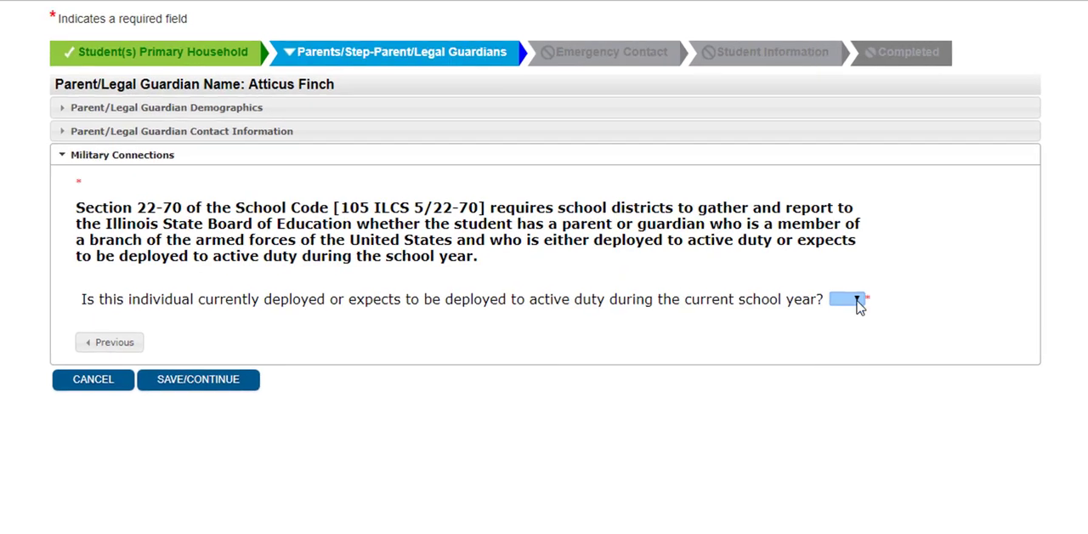
click(859, 306)
click(856, 405)
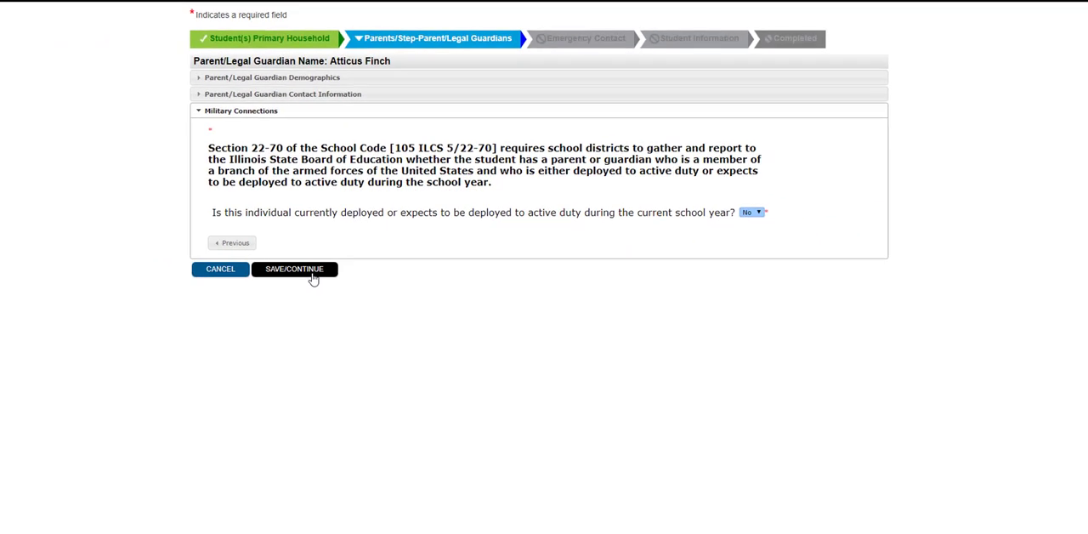
click(312, 272)
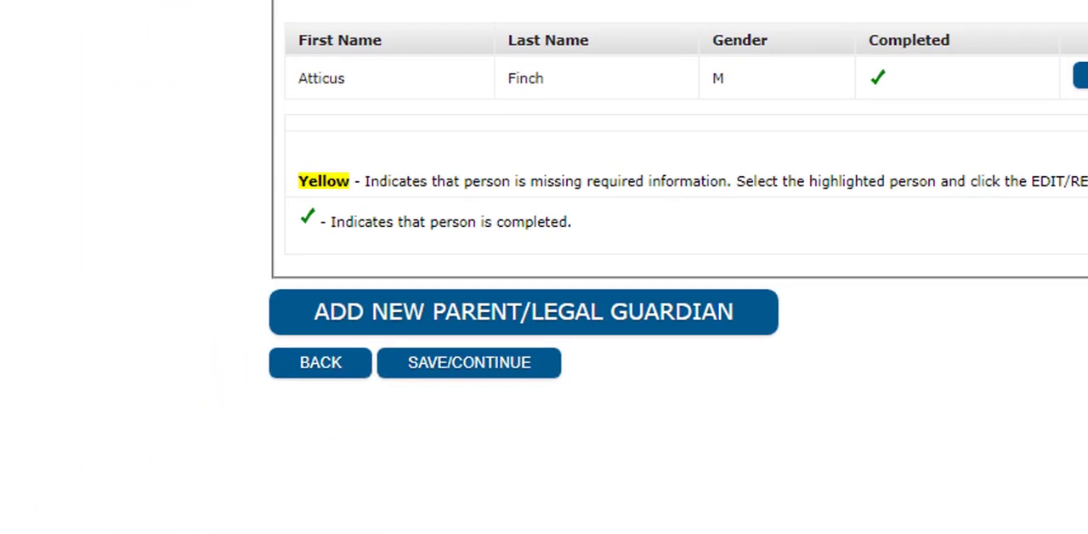
click(495, 369)
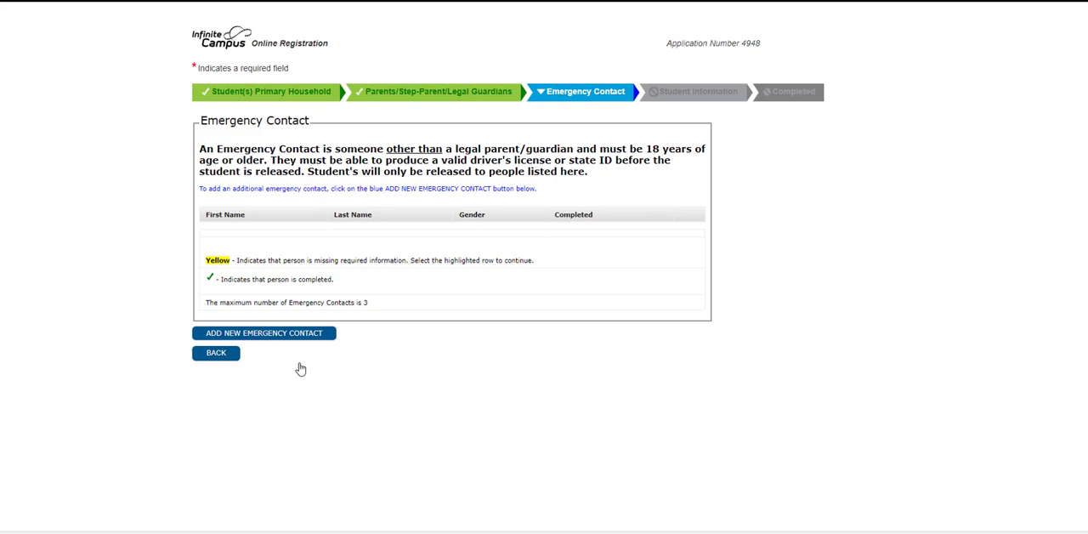
Add a new emergency contact, dismiss the information notice, and enter the contact's first and last name
click(306, 340)
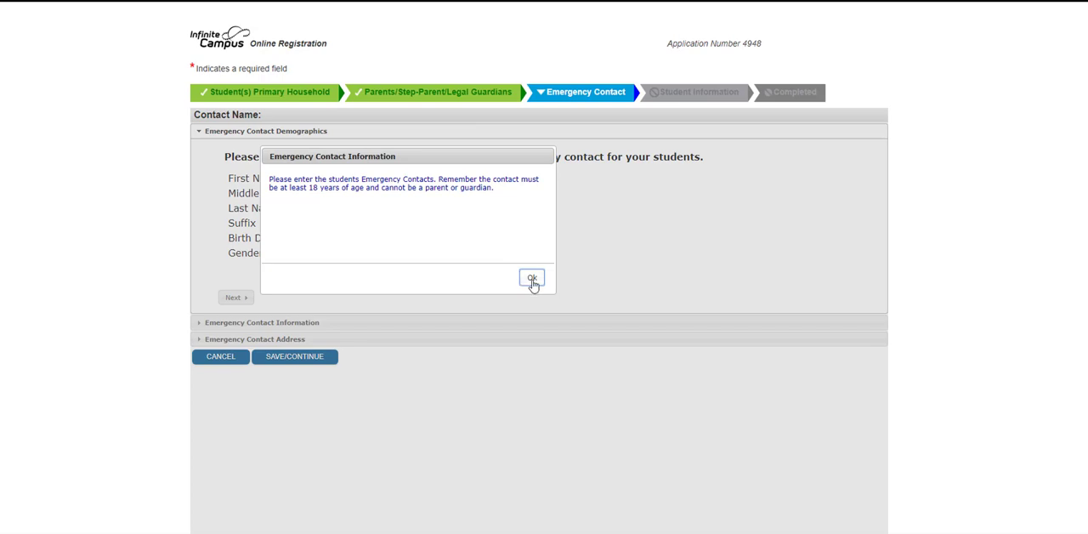
click(532, 279)
text(Alex)
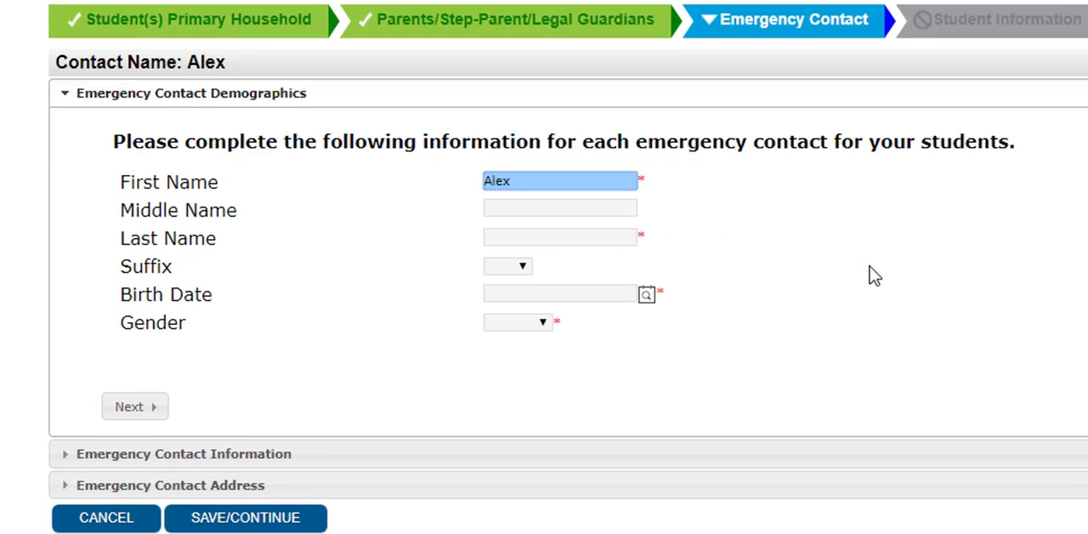
text(andra)
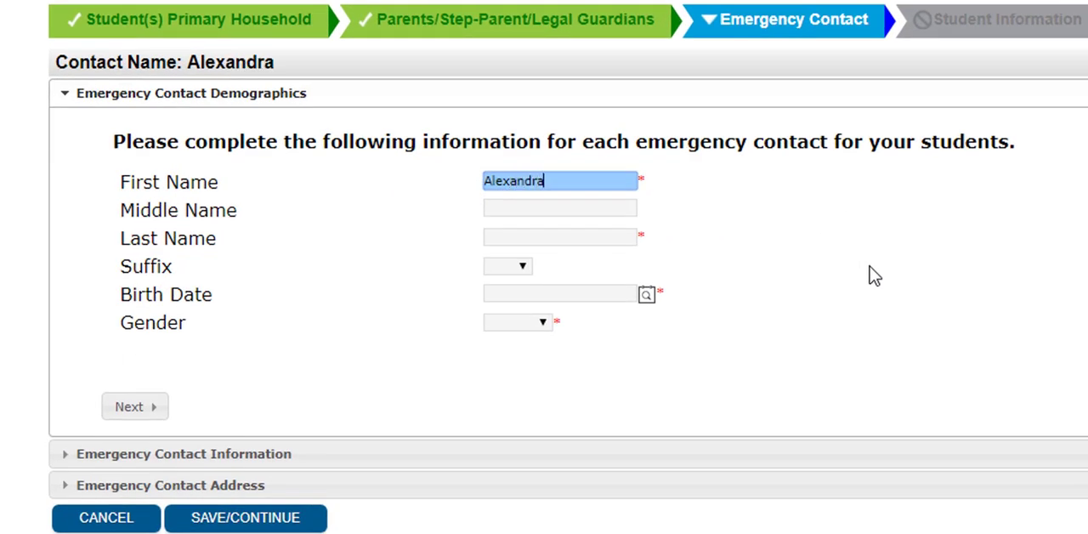
click(574, 242)
text(Finch)
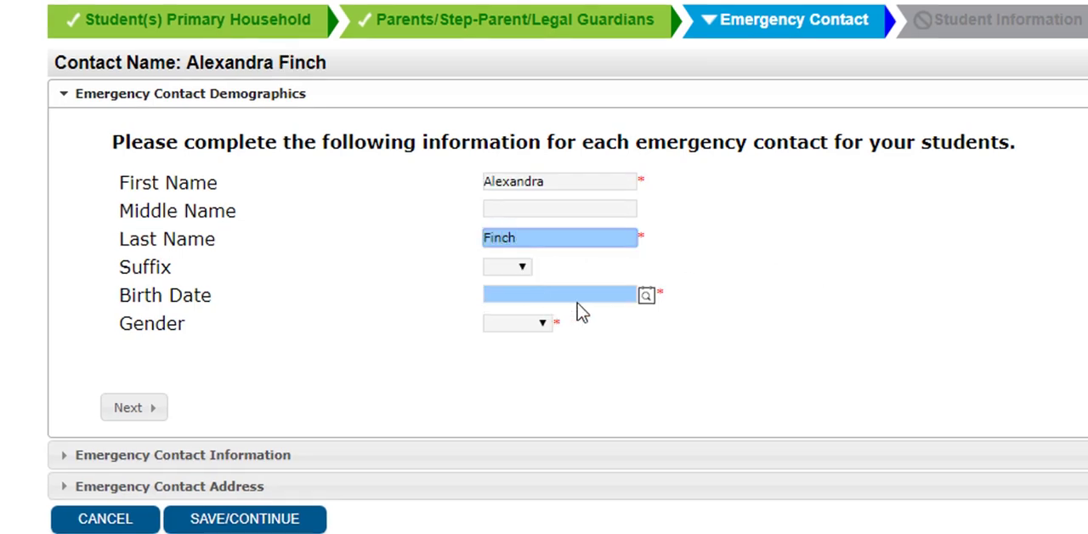
Pick the emergency contact's birth date from the calendar
click(648, 297)
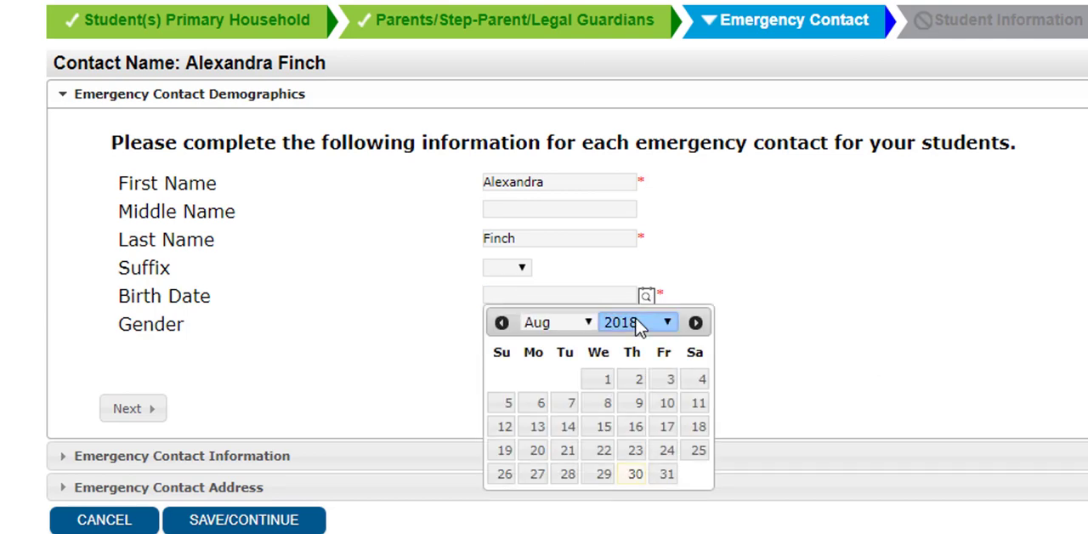
click(638, 324)
drag(669, 219, 668, 93)
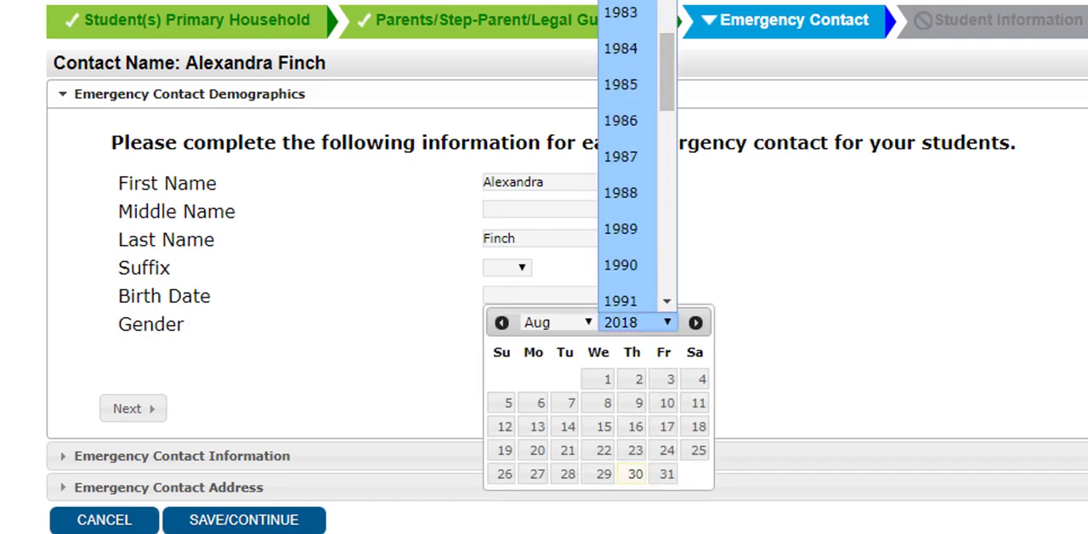
scroll(637, 157, up, 2)
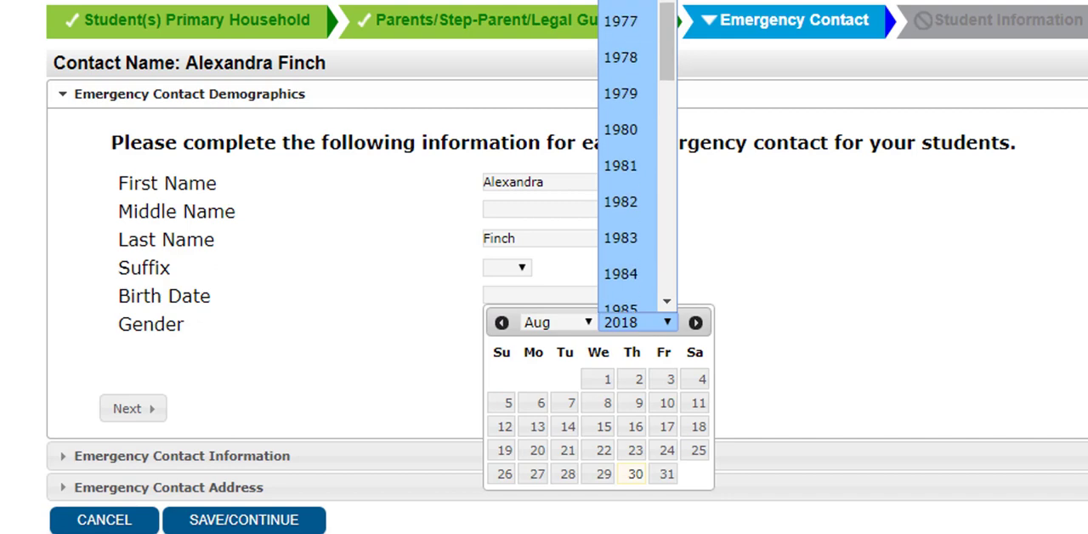
click(620, 2)
click(567, 337)
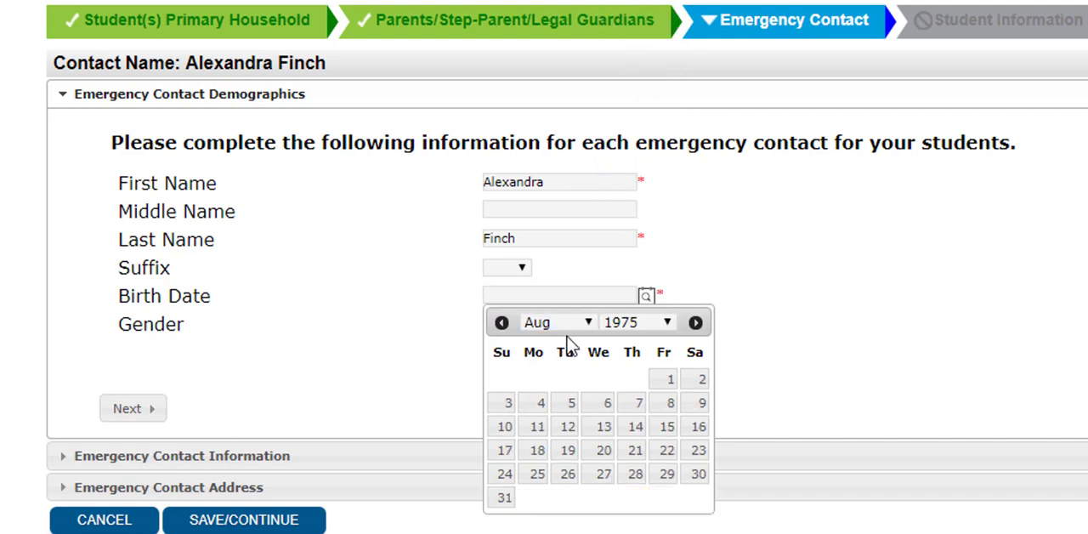
click(568, 323)
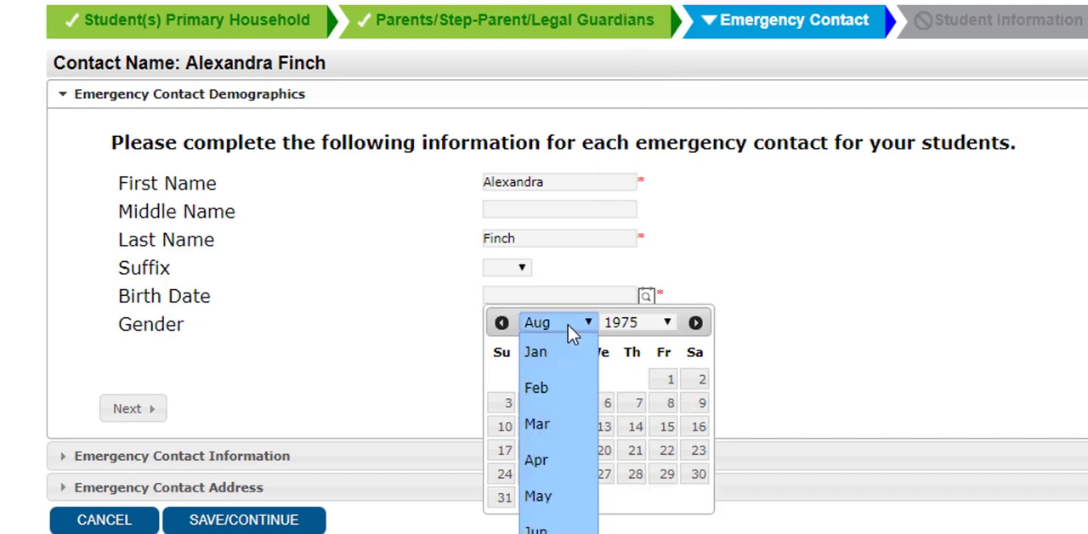
click(549, 459)
click(570, 403)
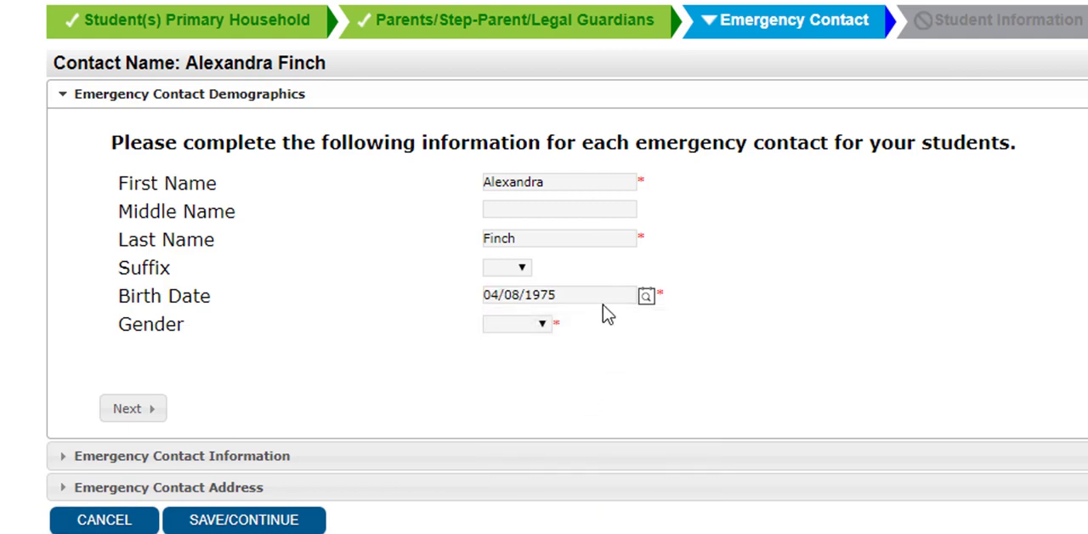
Set the emergency contact's gender to Female and continue to the contact information
click(514, 325)
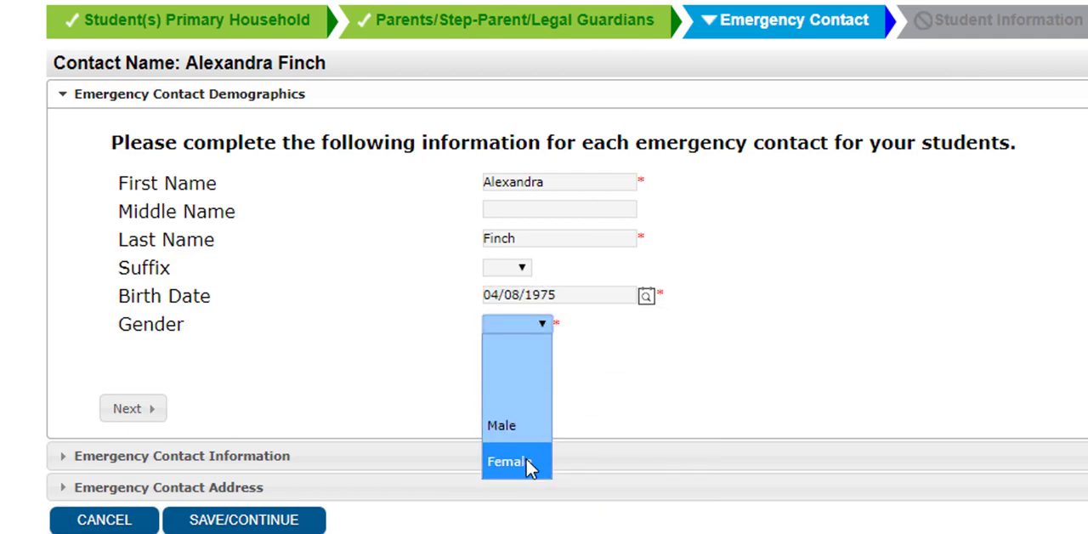
click(527, 461)
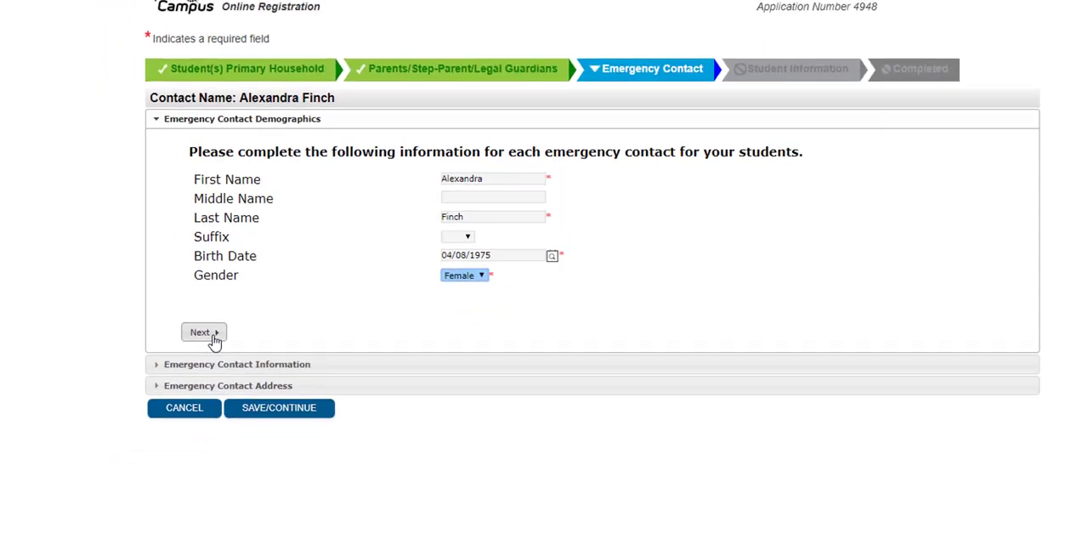
click(149, 412)
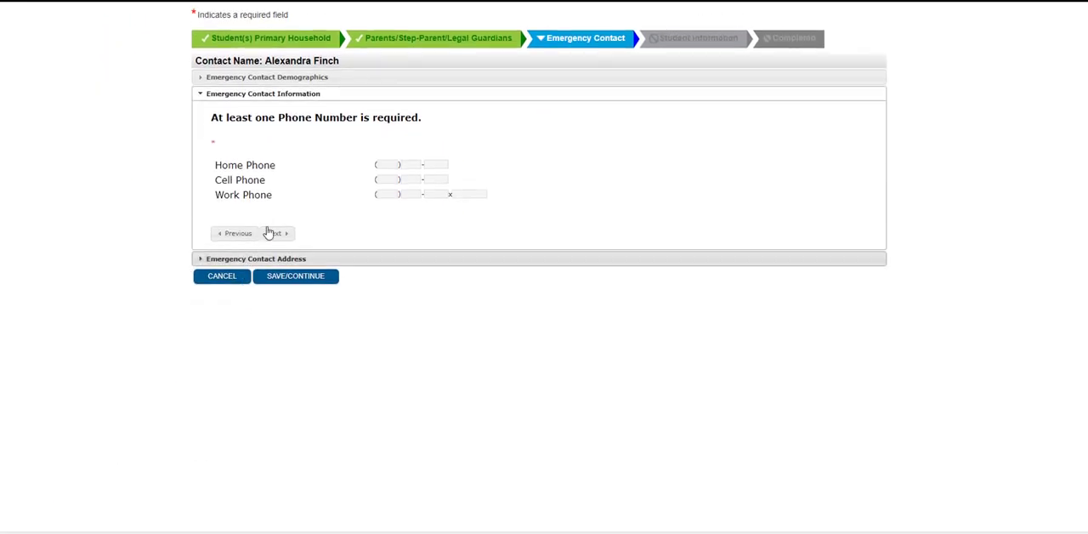
Enter the emergency contact's home phone number
click(387, 165)
key(Tab)
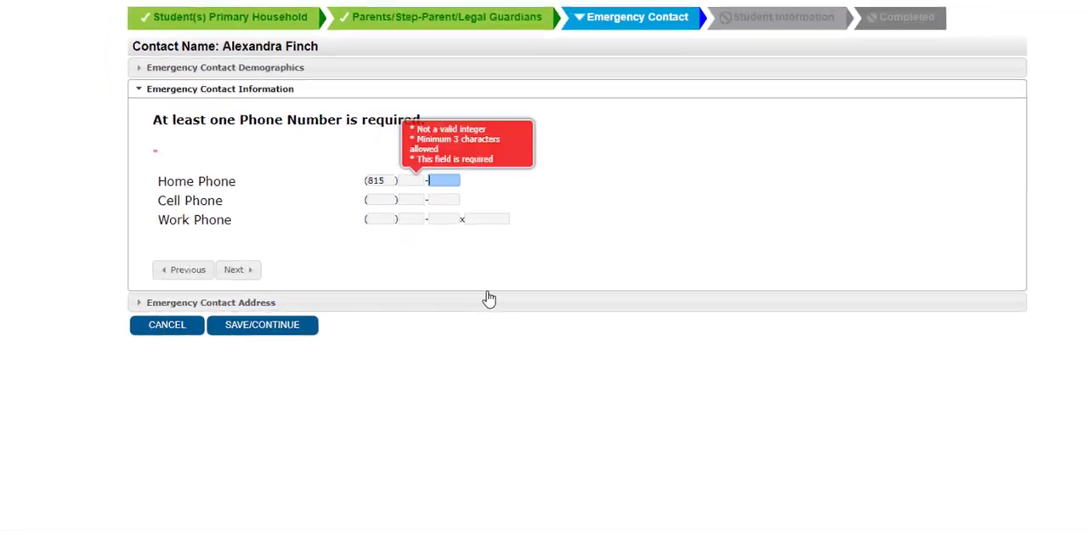
key(shift+Tab)
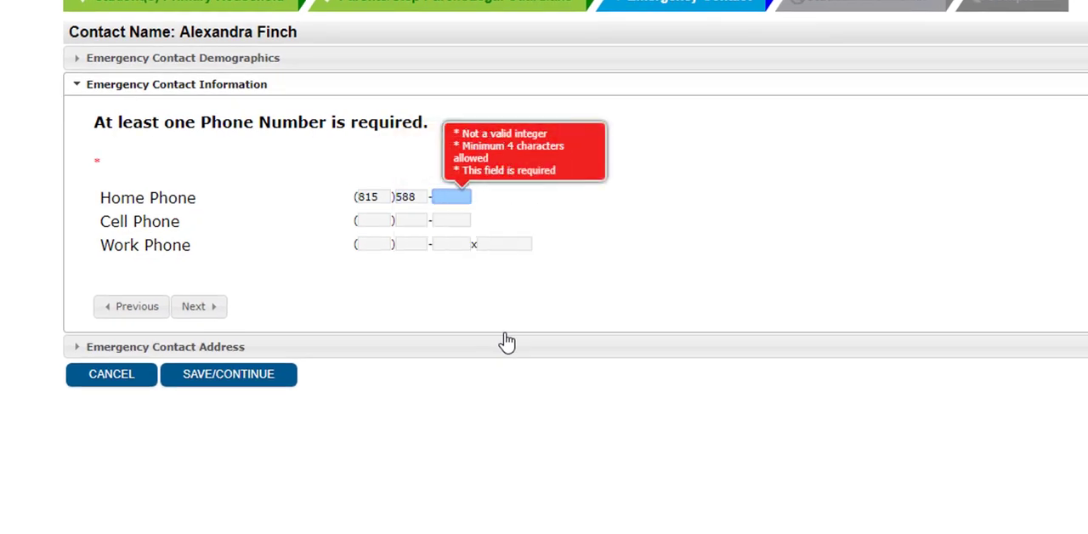
key(Tab)
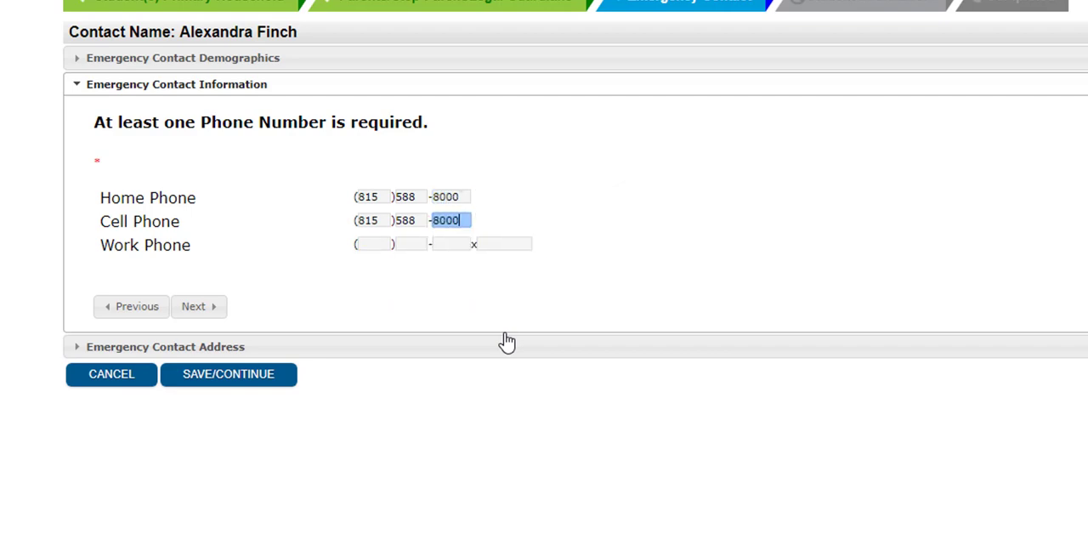
Enter the emergency contact's cell and work phone numbers without an extension, and continue to the address
key(Tab)
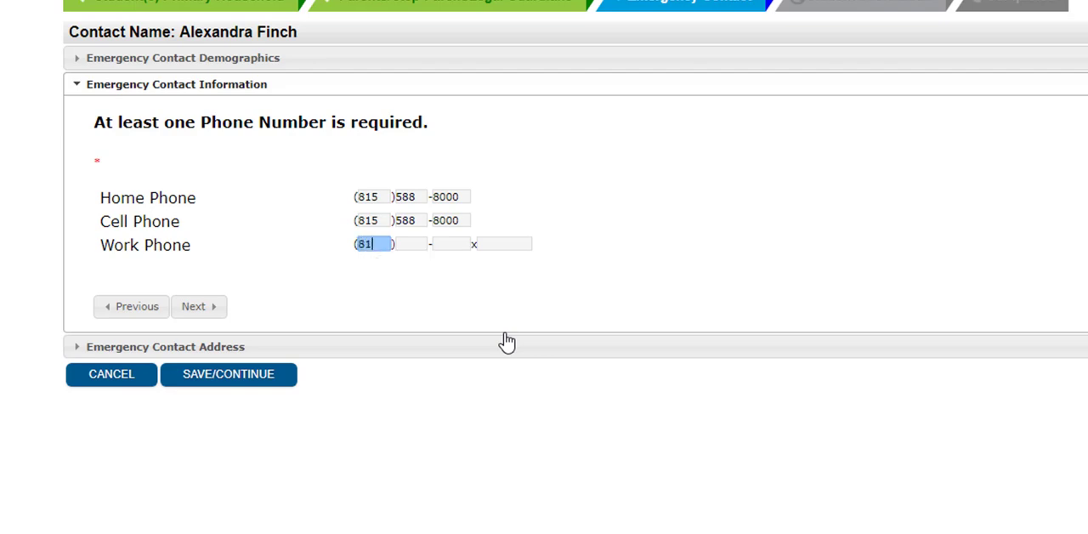
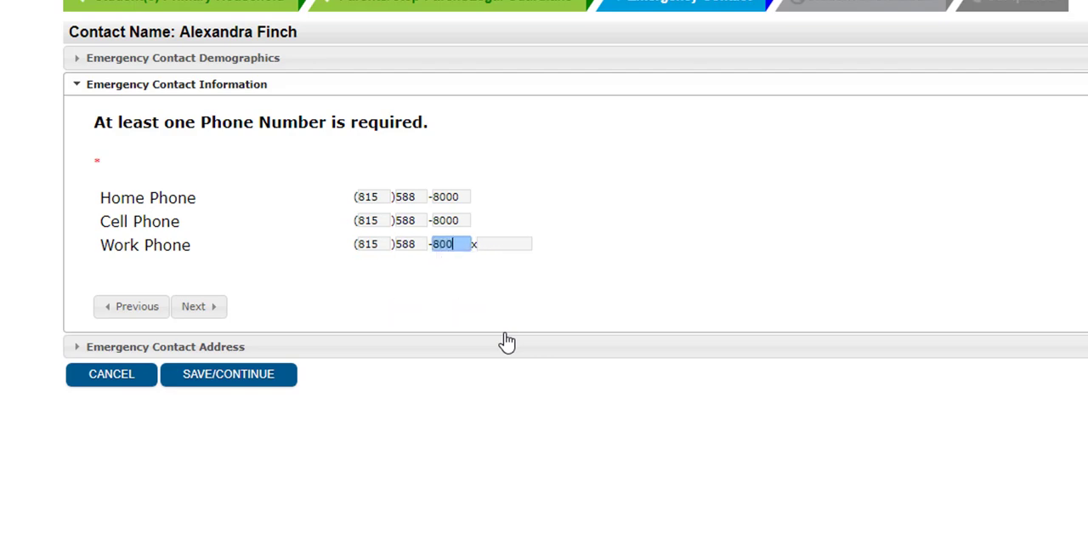
click(215, 311)
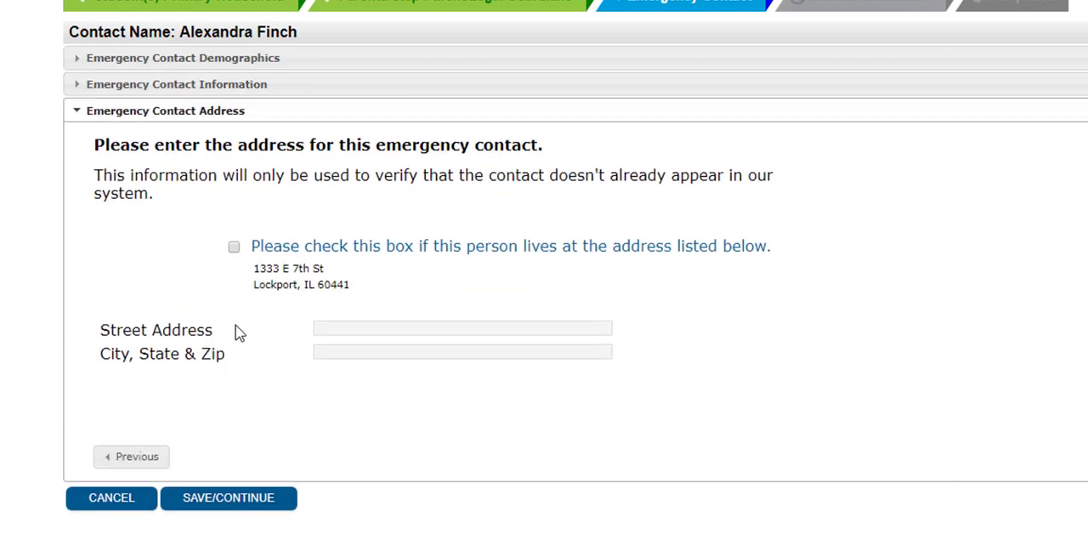
Enter the emergency contact's street address and city, state and zip, and save the contact
click(210, 355)
click(208, 348)
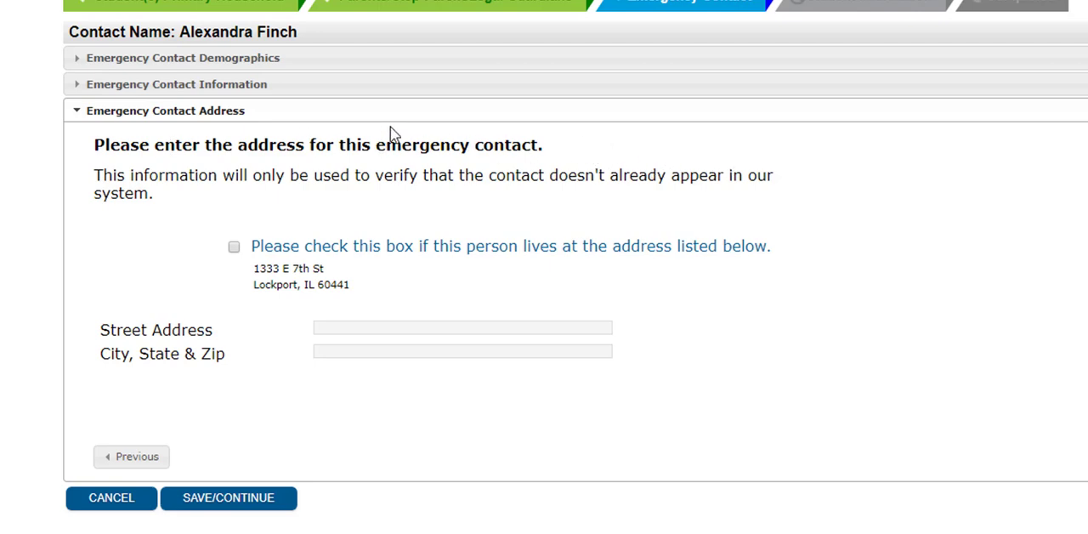
click(320, 328)
text(1222 S. Jefferson)
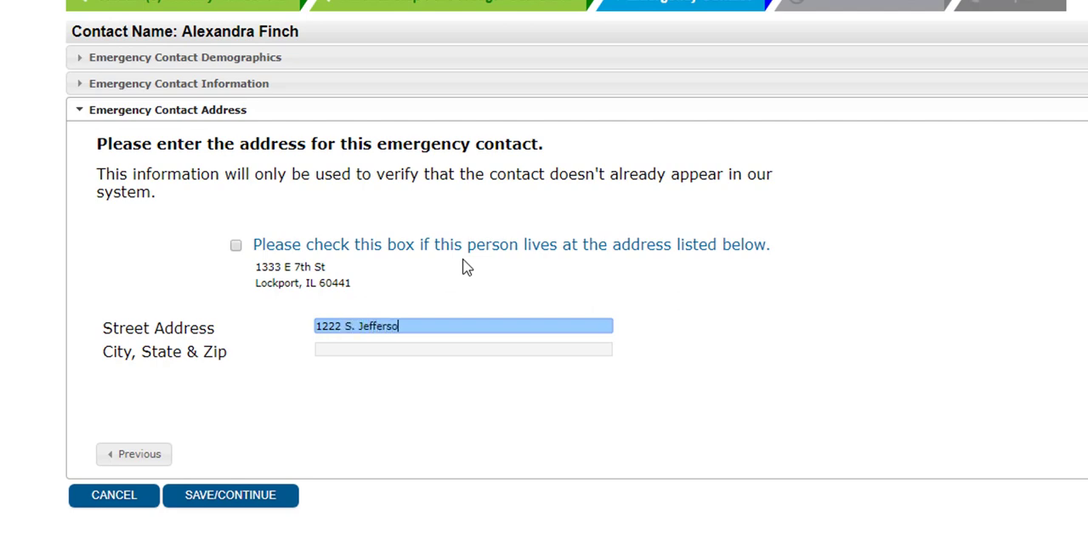
key(Tab)
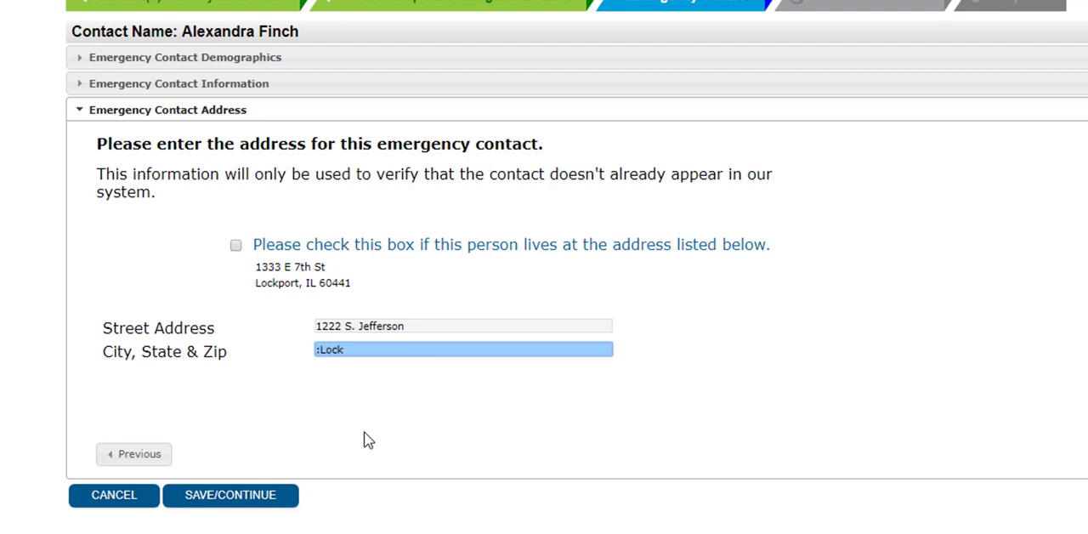
key(ctrl+a)
text(Lock)
text(604)
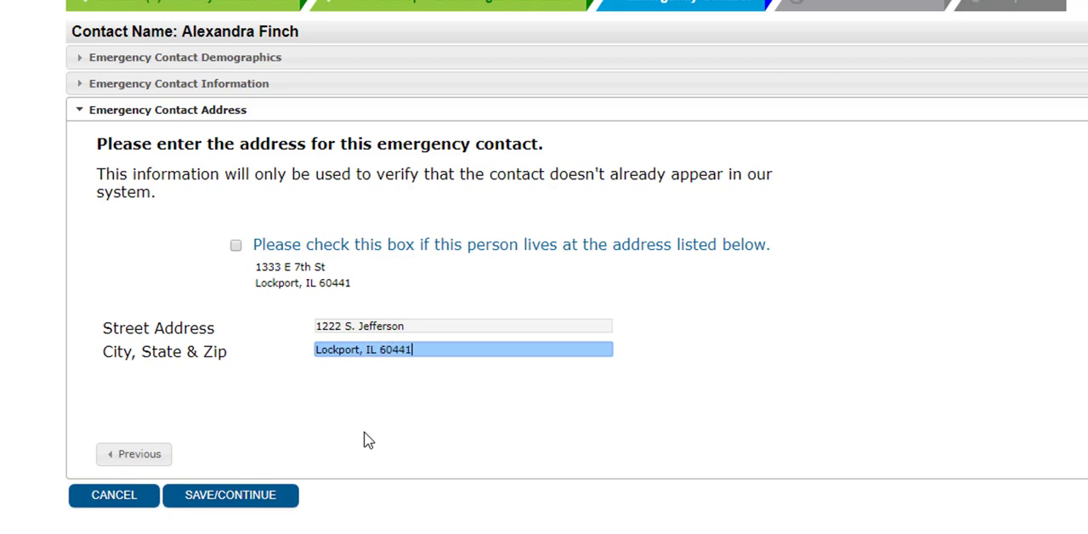
click(368, 441)
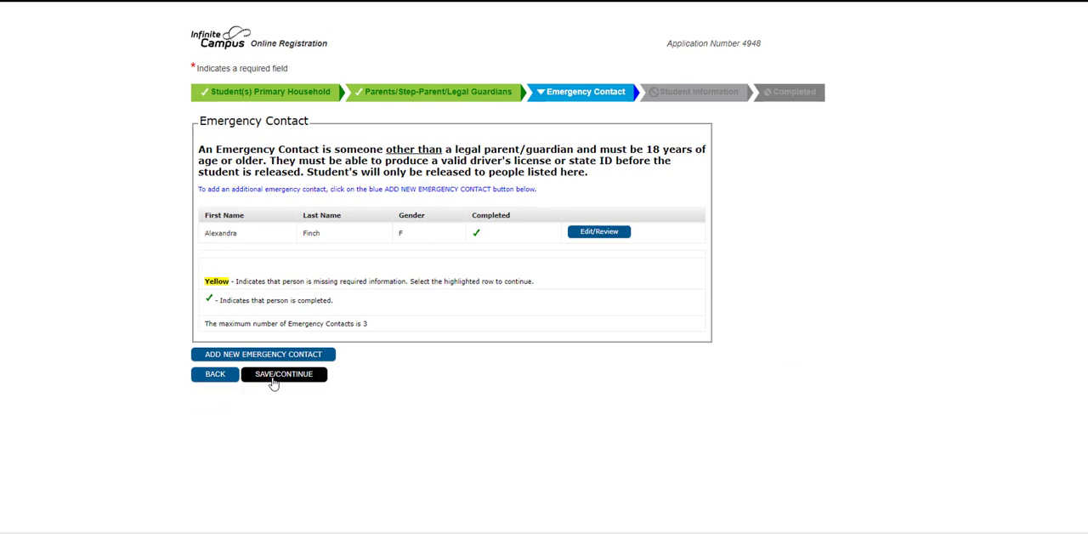
Continue from the emergency contact list to the student information and start adding a new student
click(273, 382)
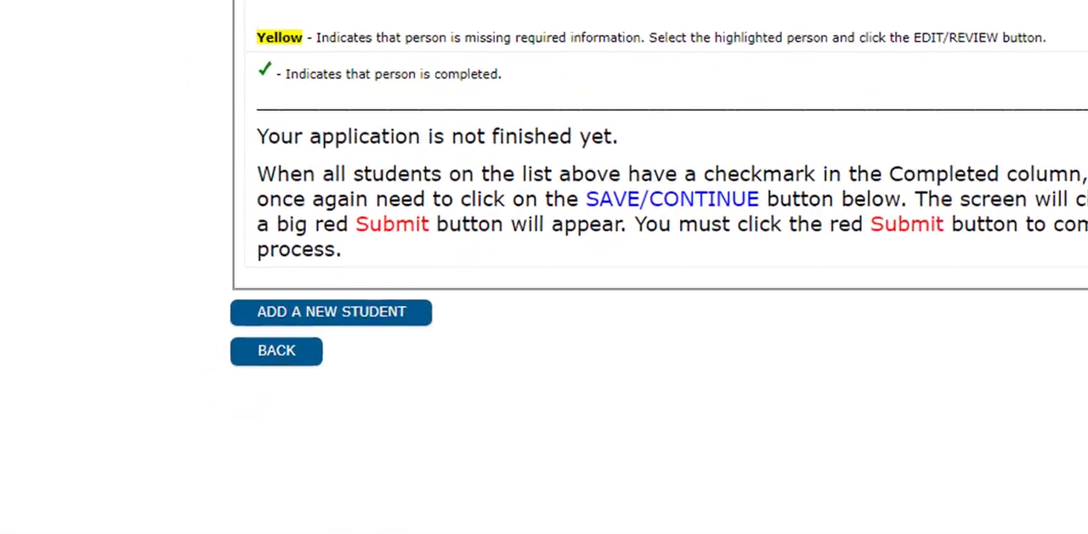
click(372, 311)
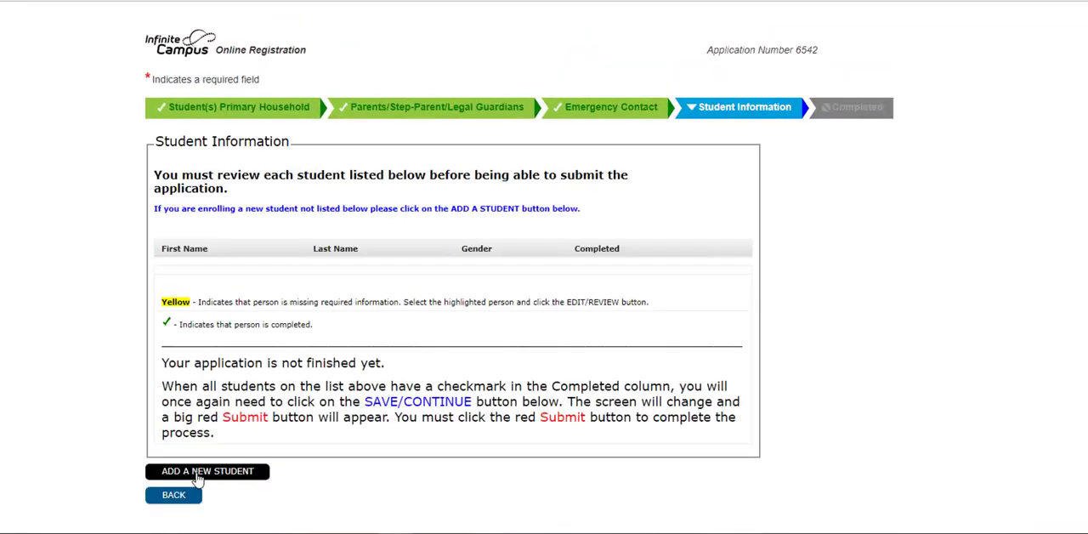
Add a new student and enter the student's legal first, middle and last names in the demographics section
click(197, 472)
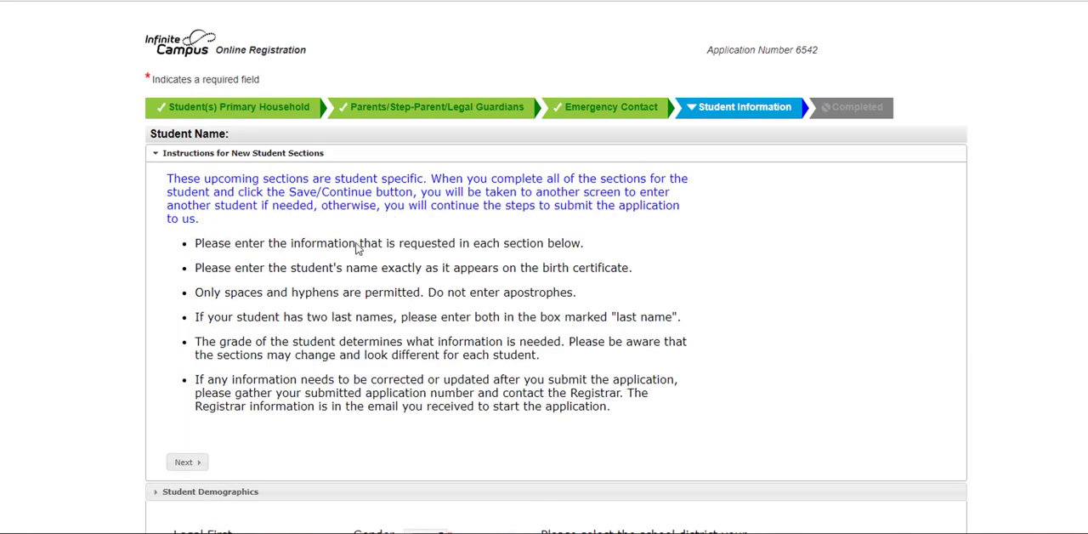
scroll(360, 246, down, 5)
scroll(143, 245, down, 1)
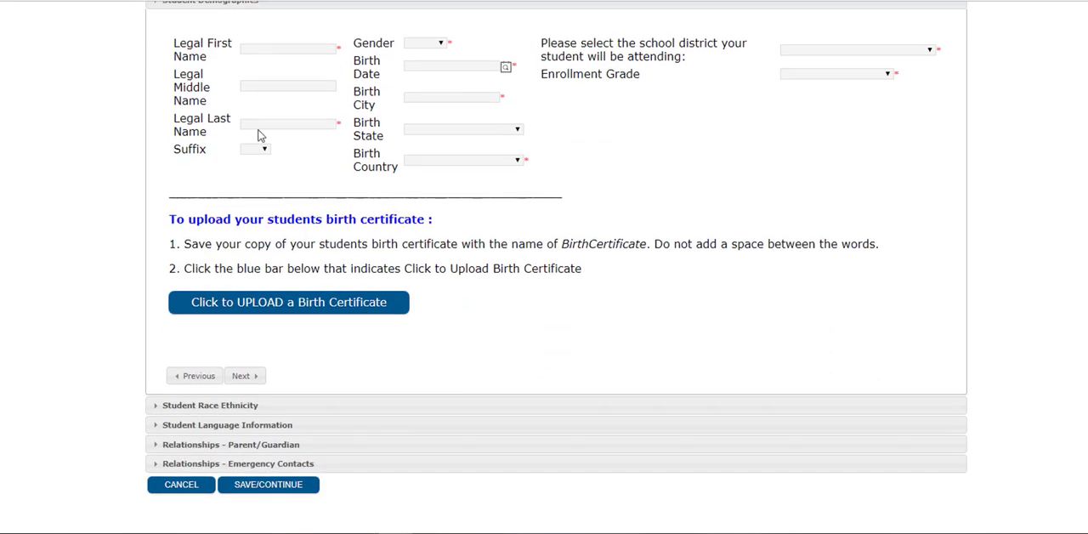
click(276, 49)
key(Escape)
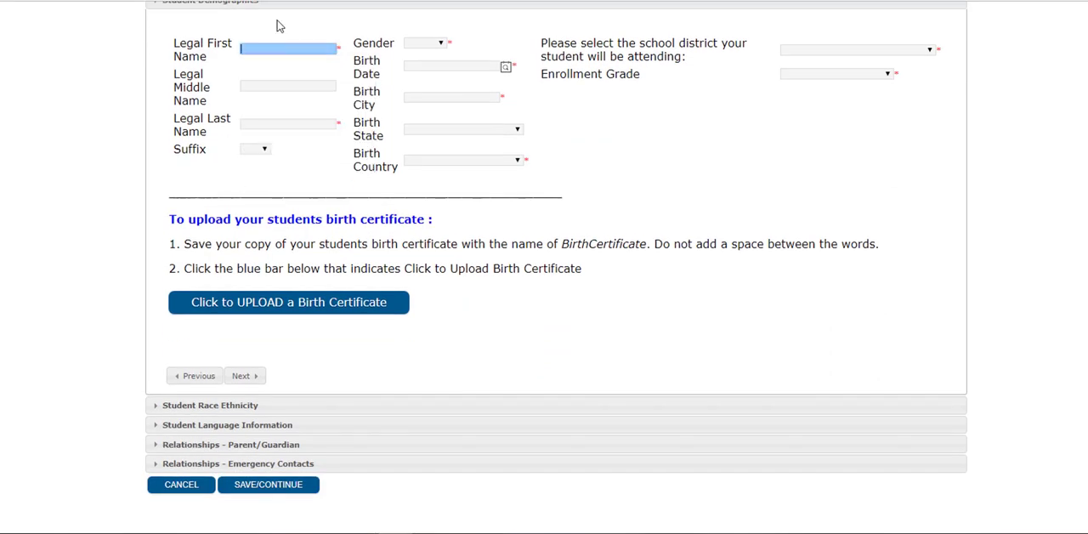
text(Jean)
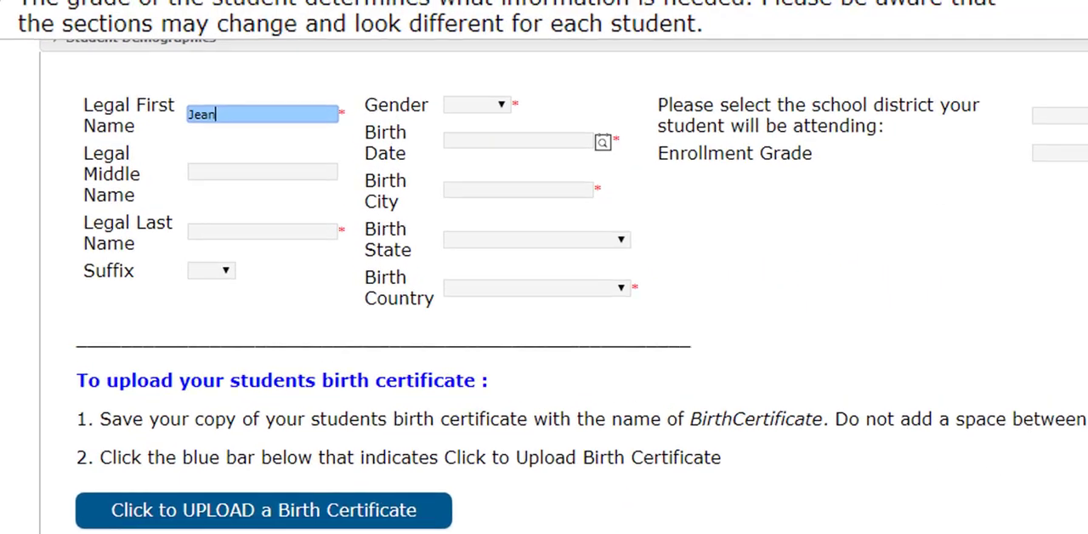
key(Tab)
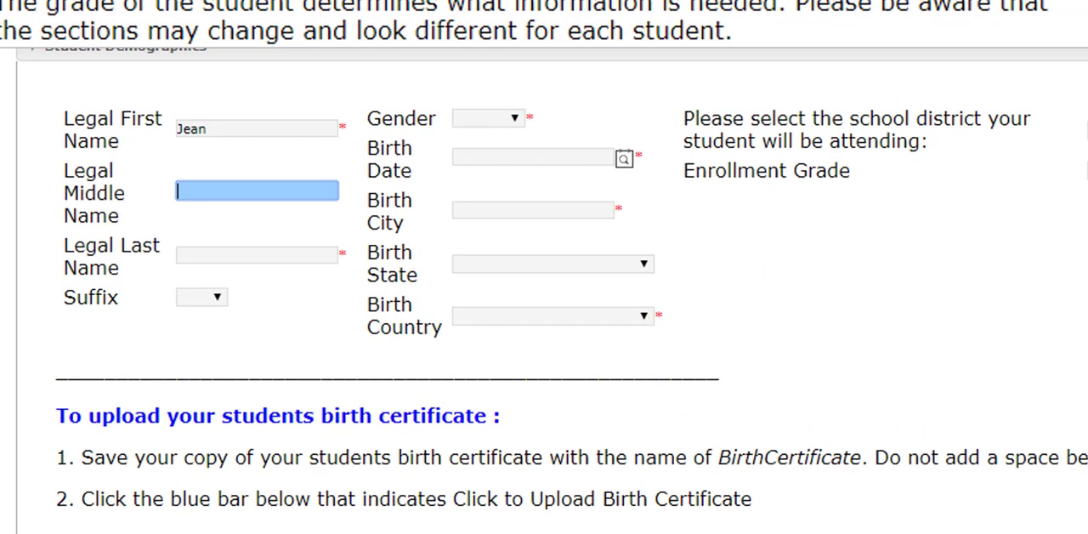
text(Louise)
key(Tab)
text(Finch)
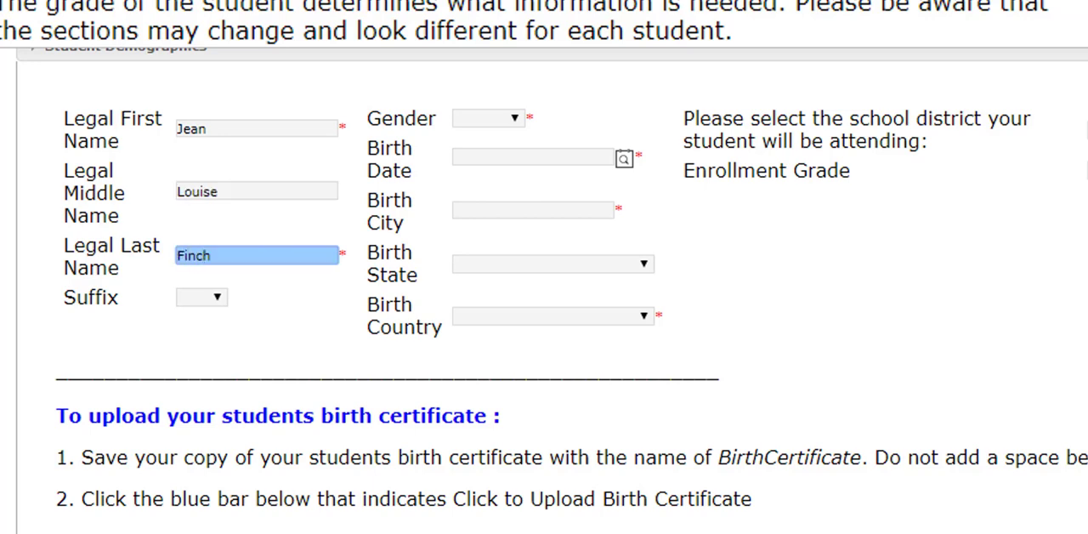
Set the student's gender to Female, and enter the birth date, birth city Chicago and birth country United States of America
click(493, 120)
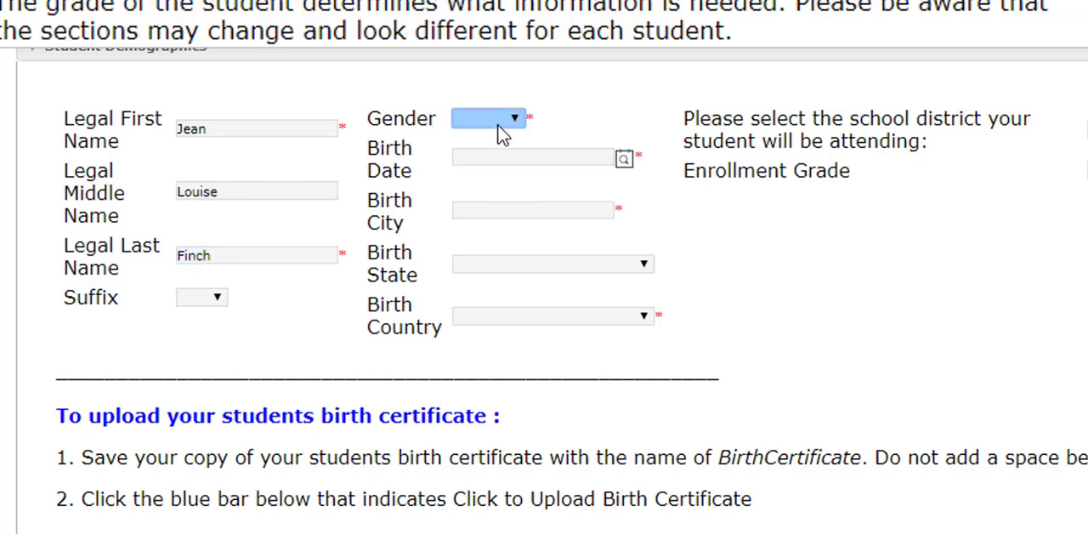
click(476, 265)
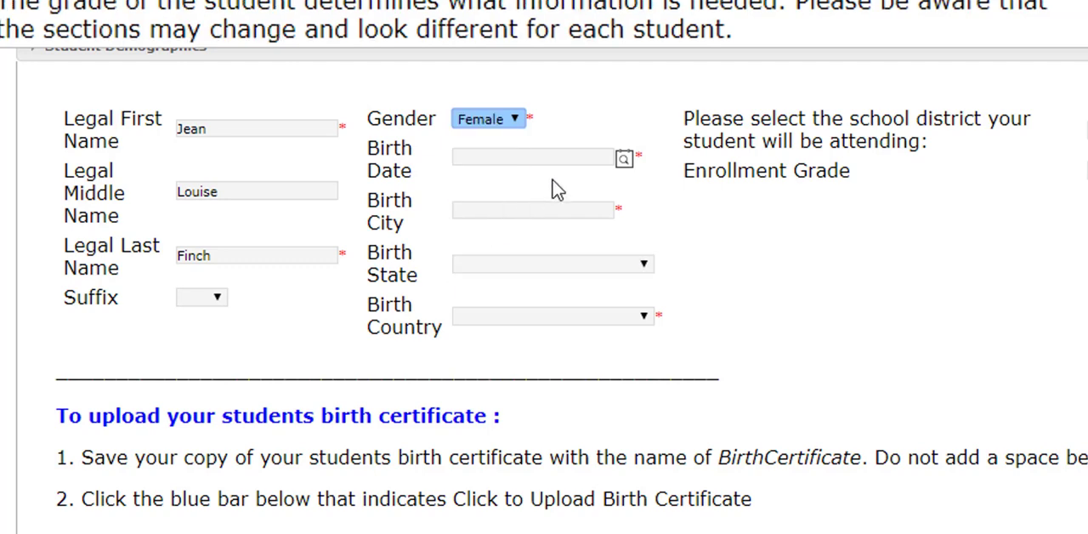
click(624, 159)
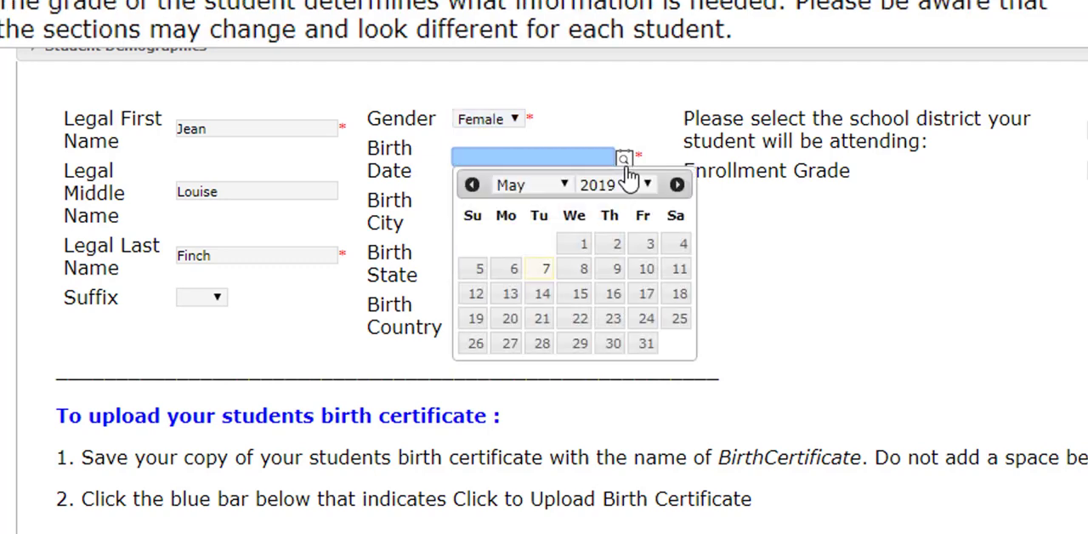
click(617, 185)
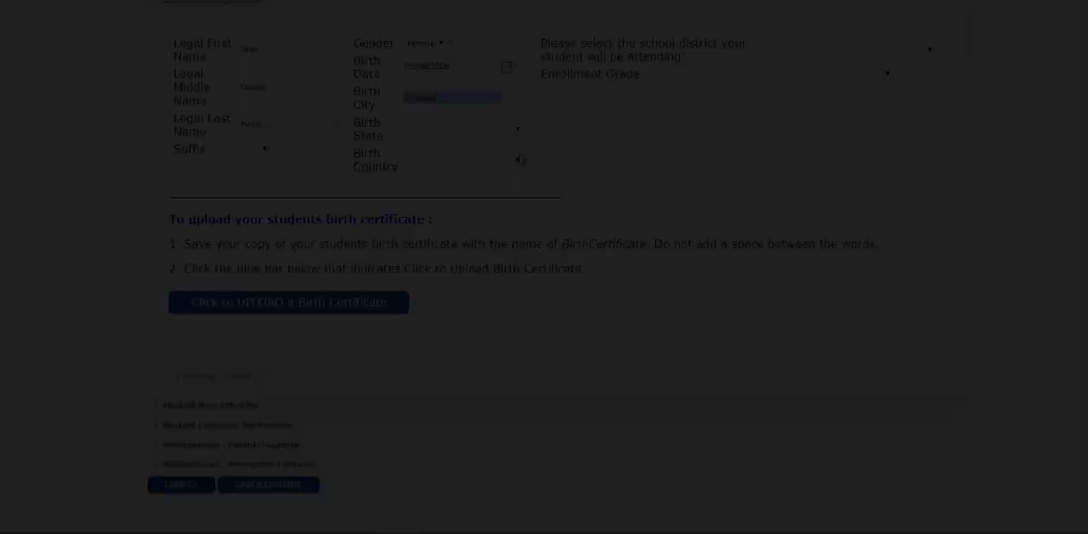
click(518, 160)
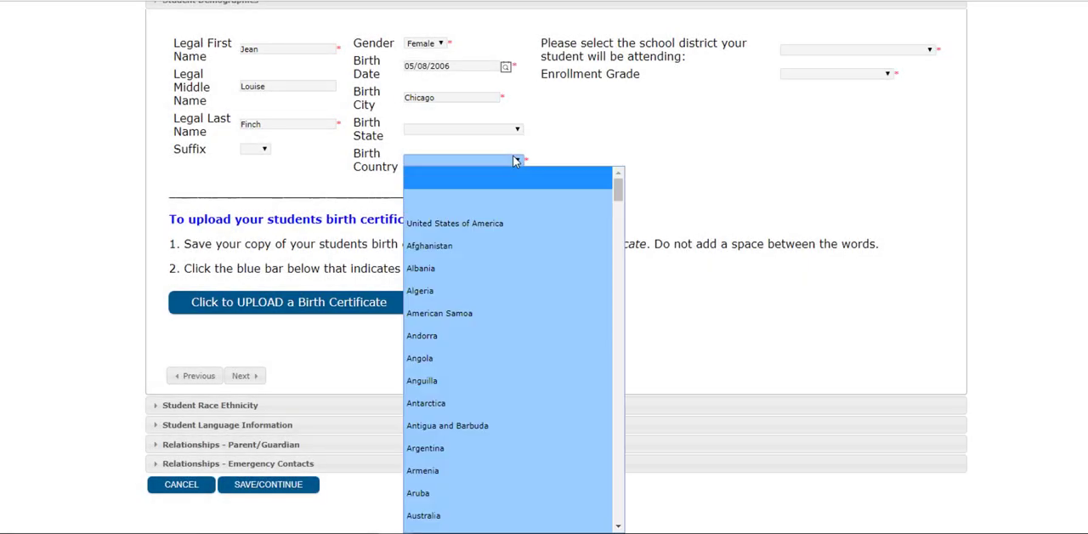
click(504, 224)
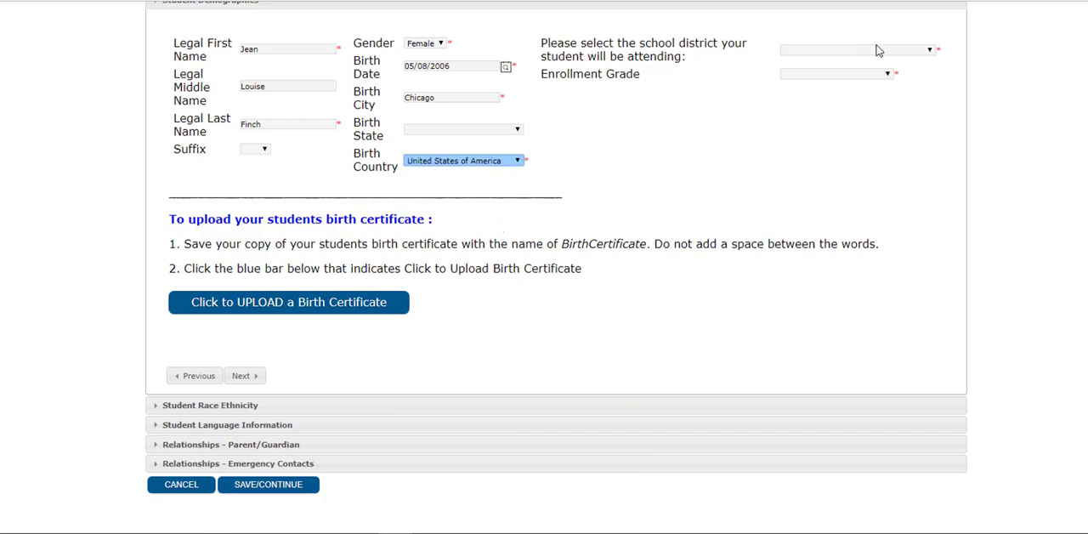
Set the student's school district to Lockport Township High School D205 and the enrollment grade to 08HS - Placement Testing
click(931, 52)
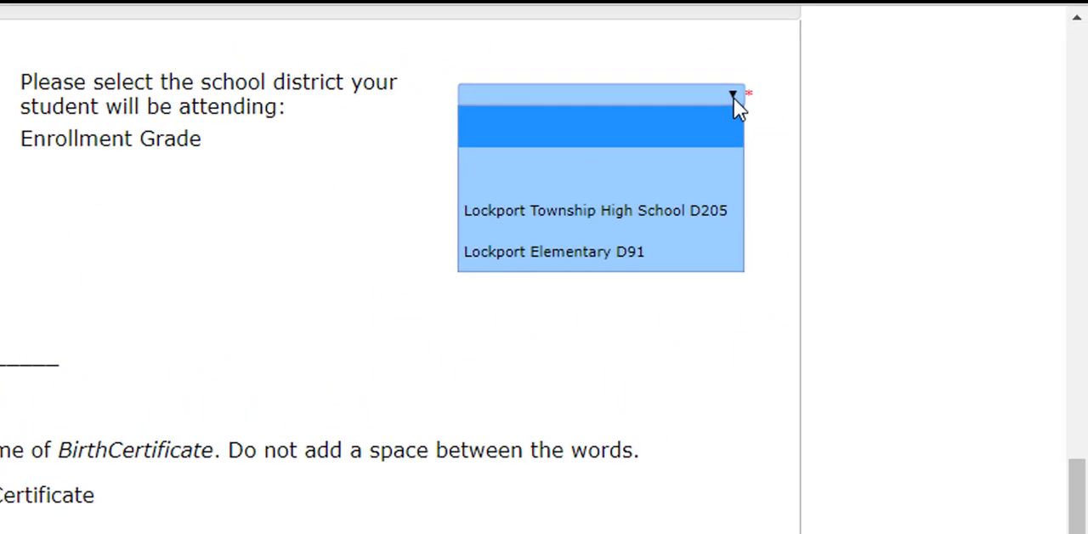
click(720, 222)
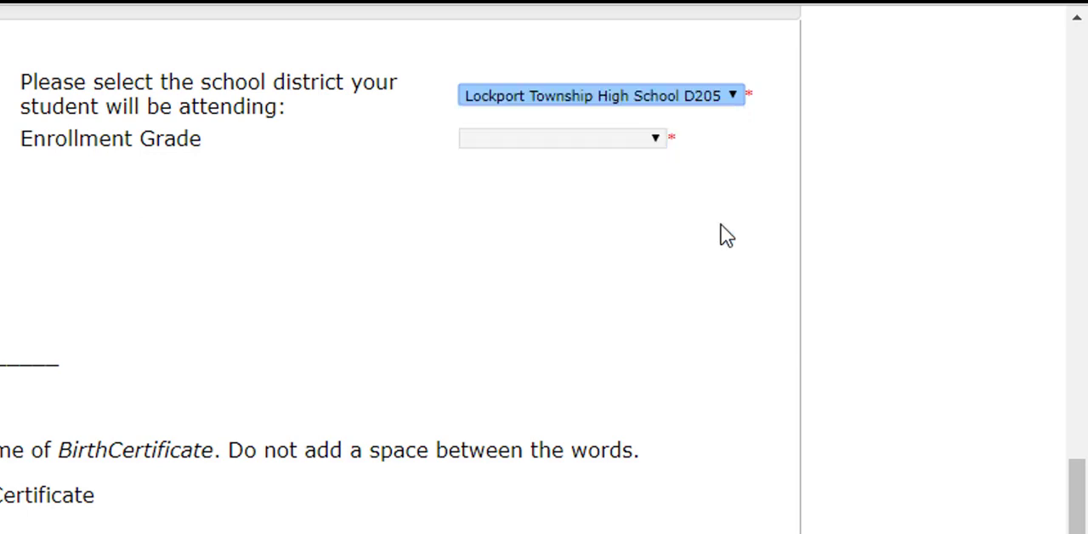
click(670, 99)
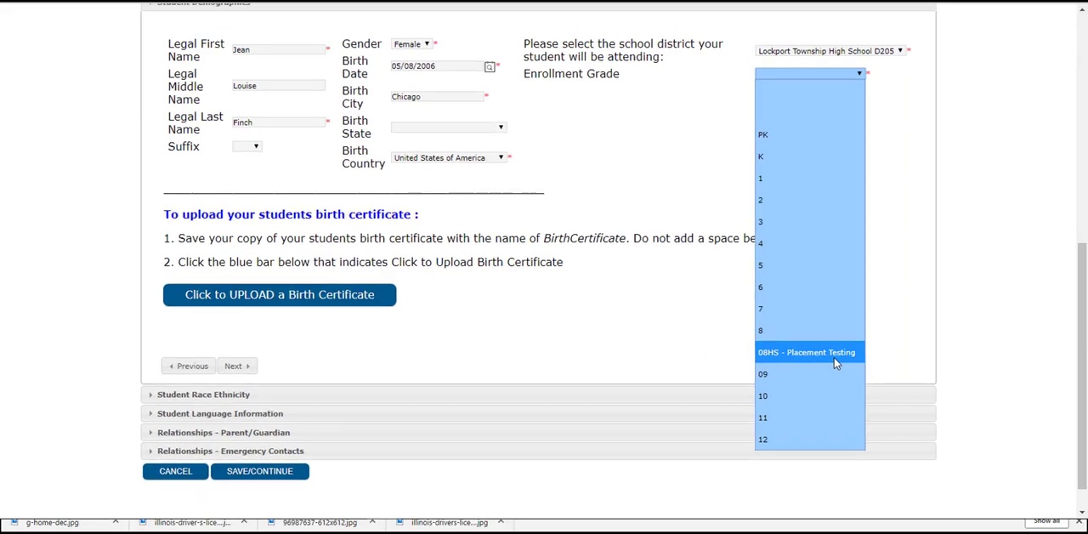
click(834, 352)
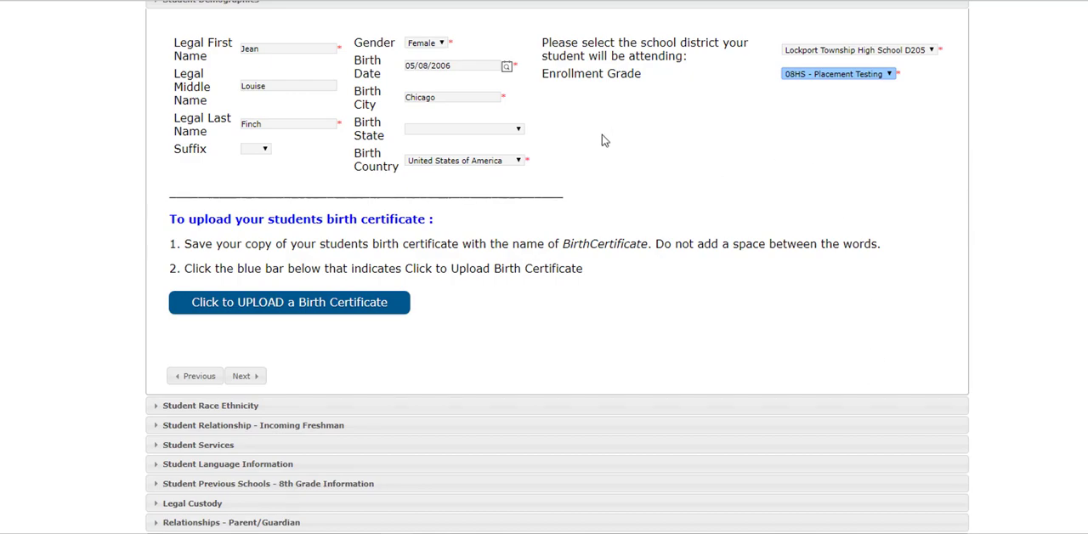
Upload BirthCertificate.jpg as the student's birth certificate and continue to the race and ethnicity section
scroll(590, 141, down, 1)
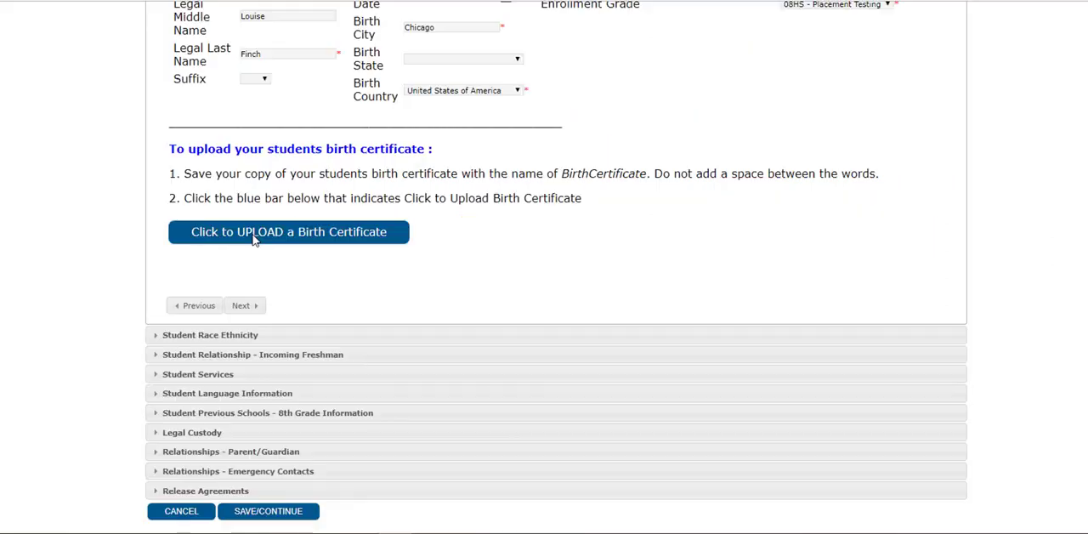
click(431, 291)
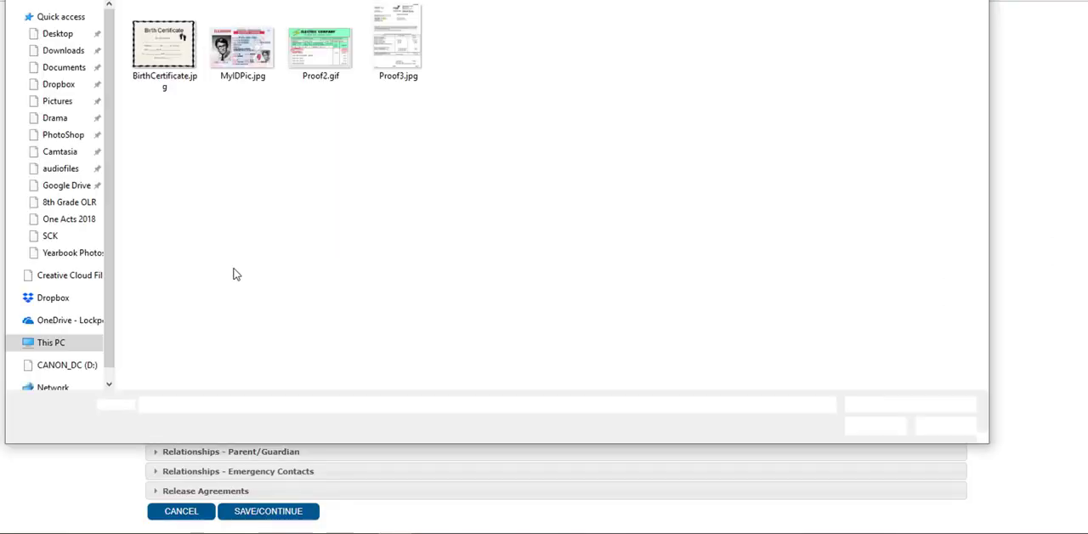
click(164, 47)
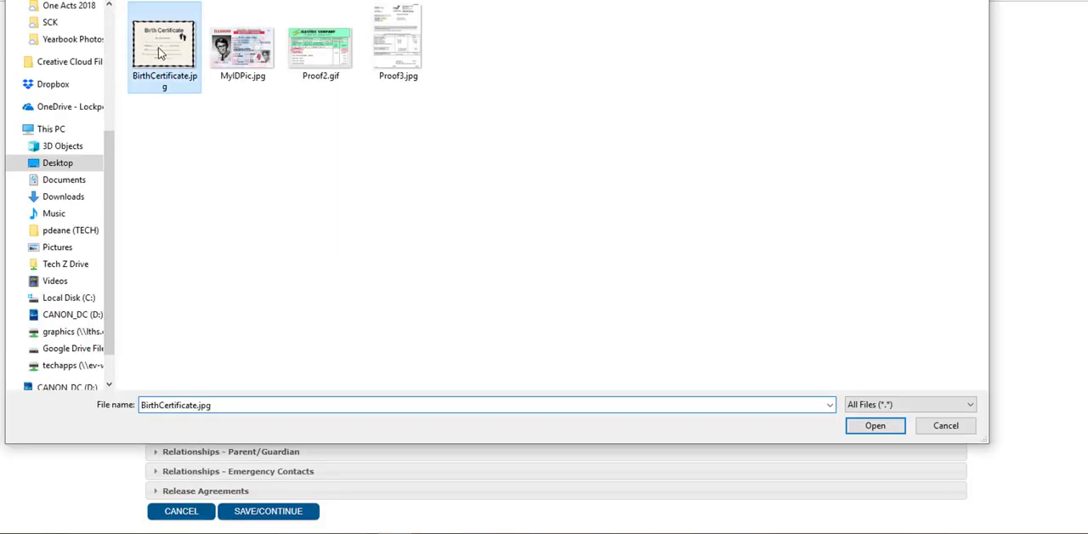
click(900, 430)
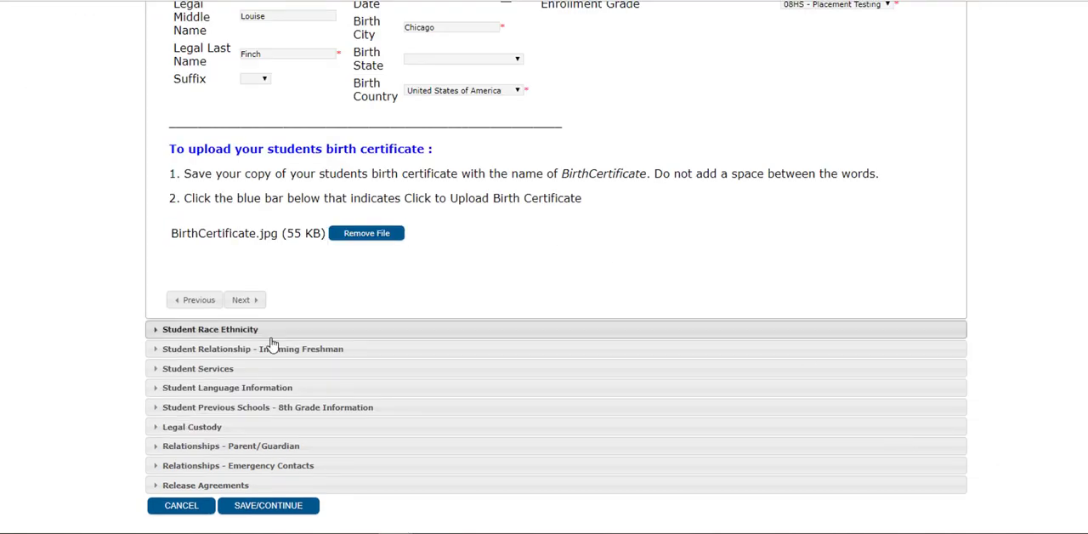
click(248, 300)
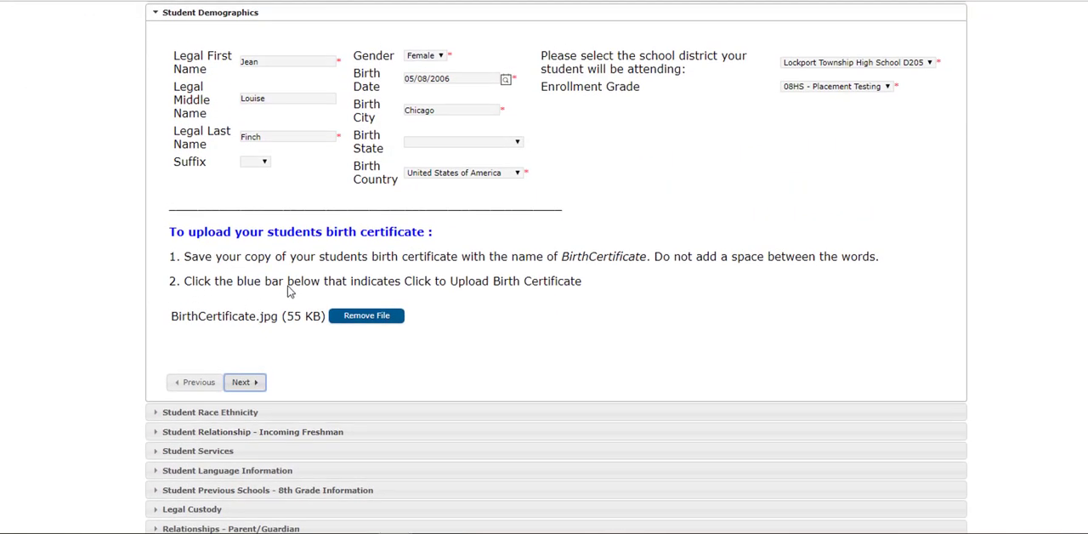
click(242, 383)
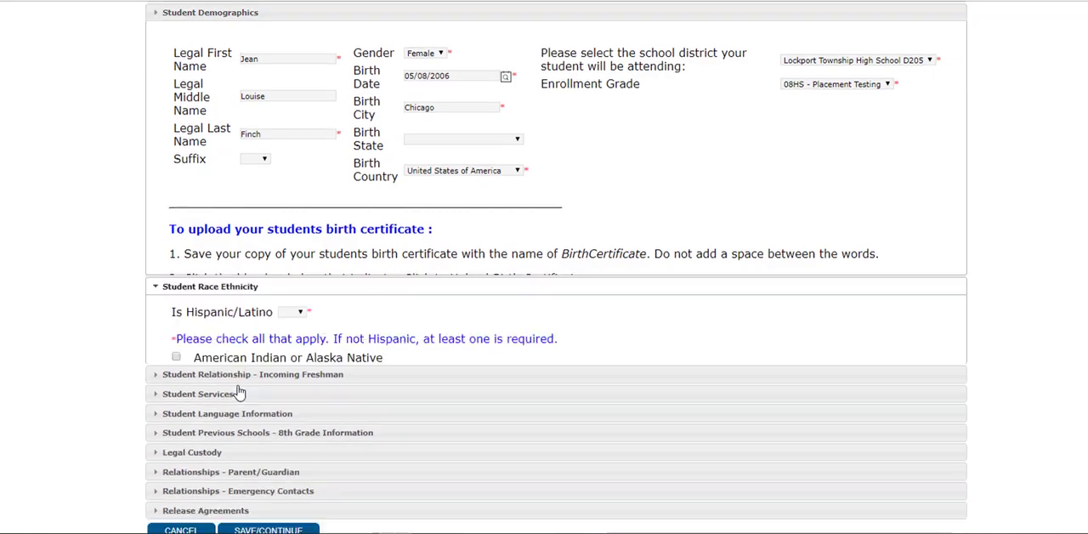
Answer No to Hispanic/Latino, mark the student's race as White, and continue to the incoming freshman relationship section
click(314, 169)
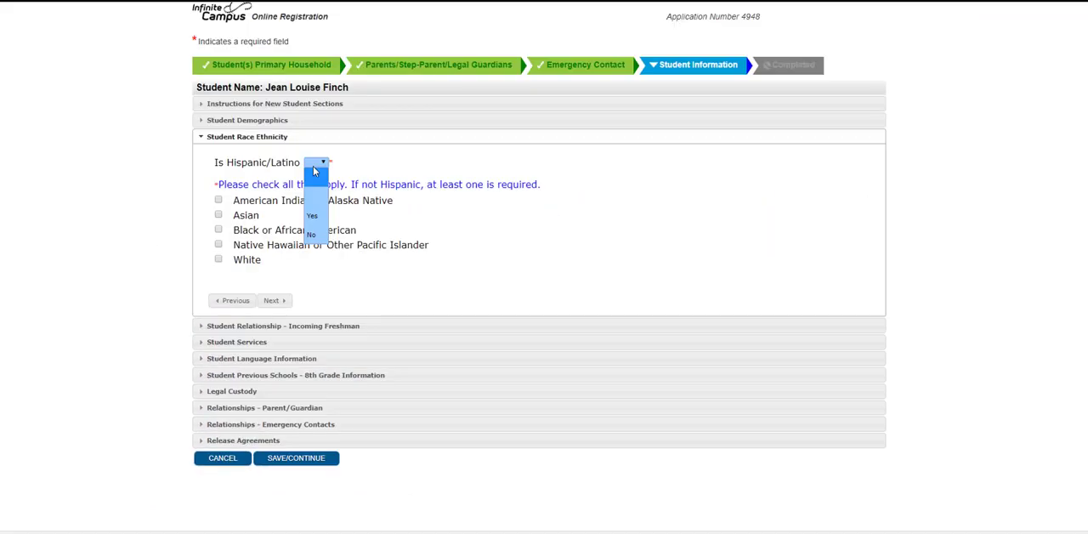
click(314, 235)
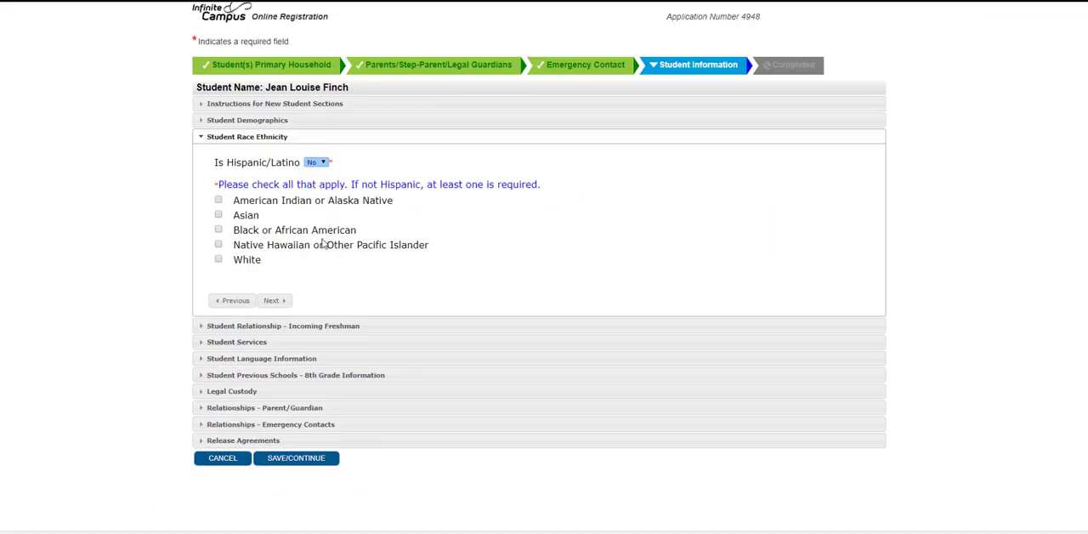
click(219, 260)
click(272, 301)
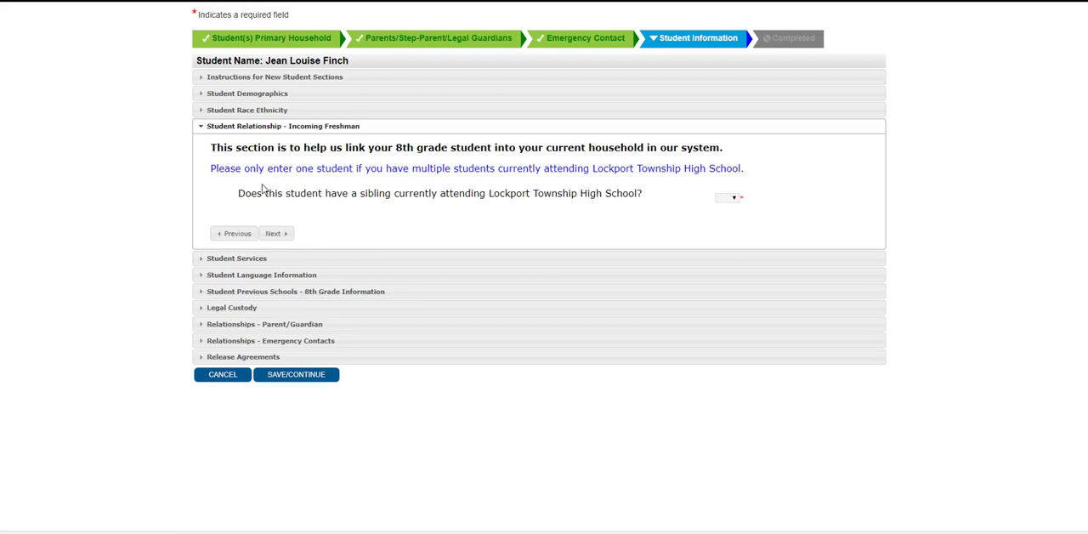
Answer Yes to having a sibling currently attending Lockport Township High School, fill in the sibling's details, and continue to the student services
click(729, 199)
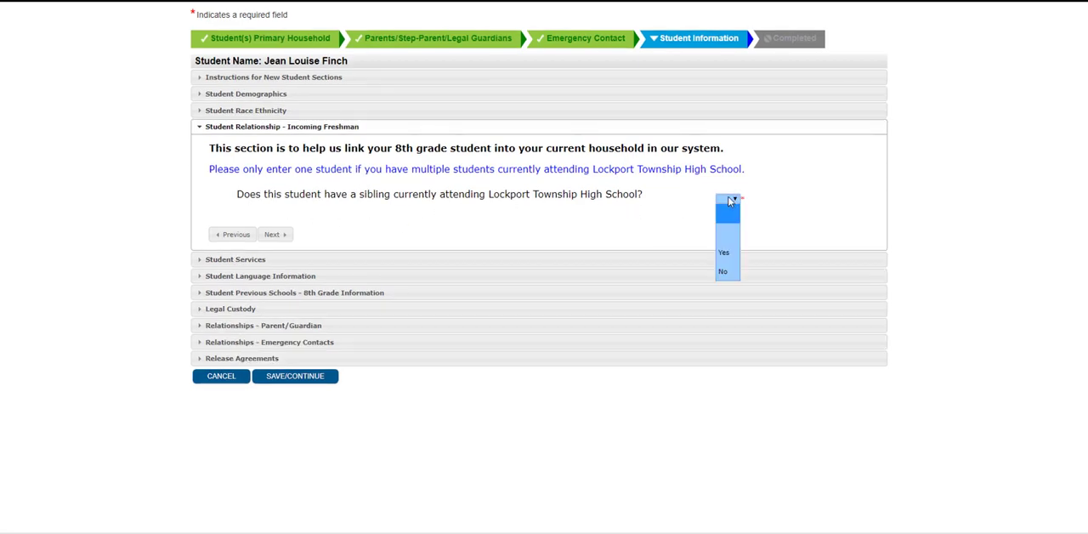
click(729, 272)
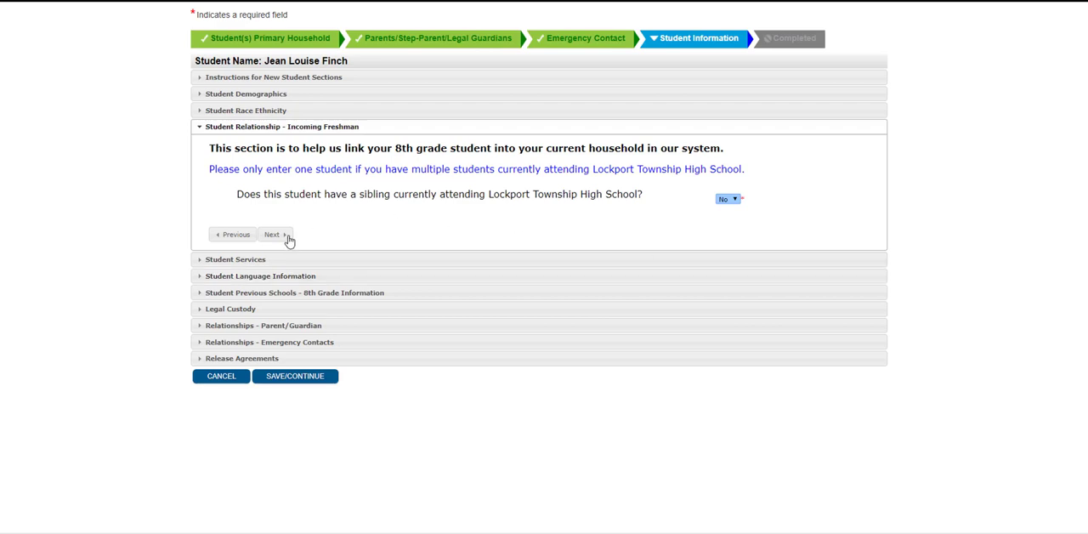
click(728, 201)
click(727, 252)
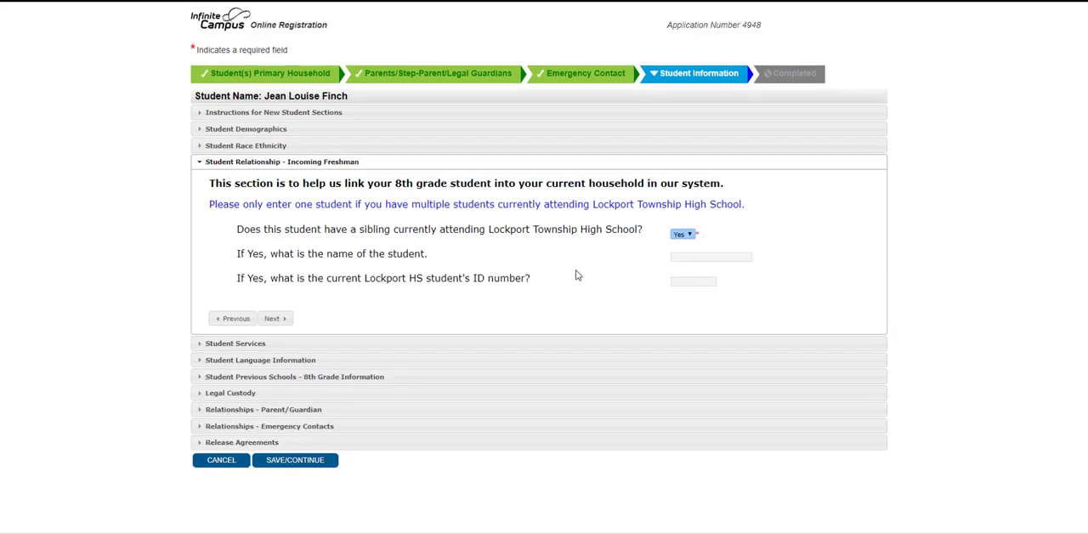
click(711, 256)
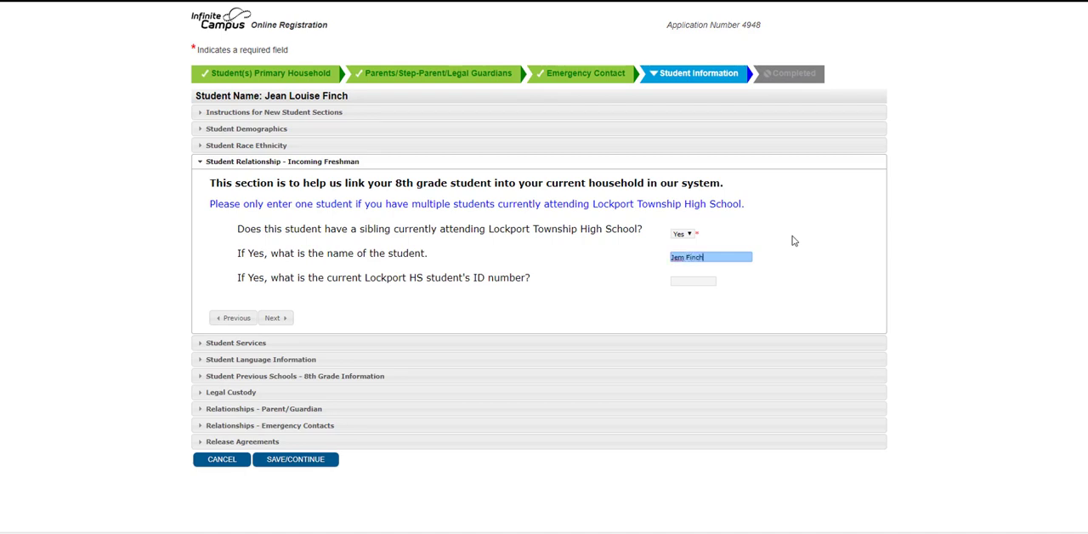
click(680, 281)
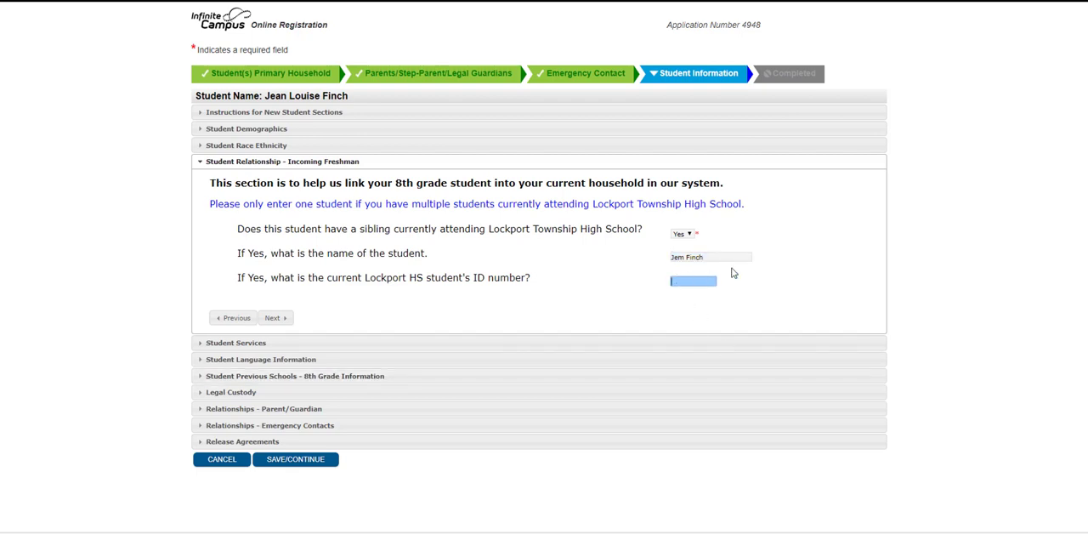
click(788, 267)
click(272, 318)
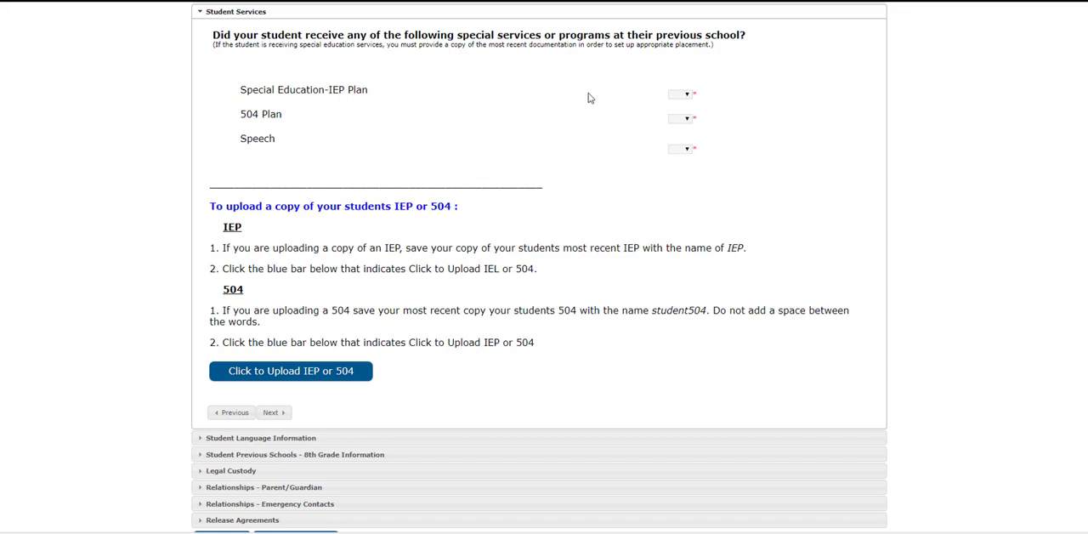
Answer No for Special Education-IEP Plan, 504 Plan and Speech services, and continue to the student language information
click(683, 95)
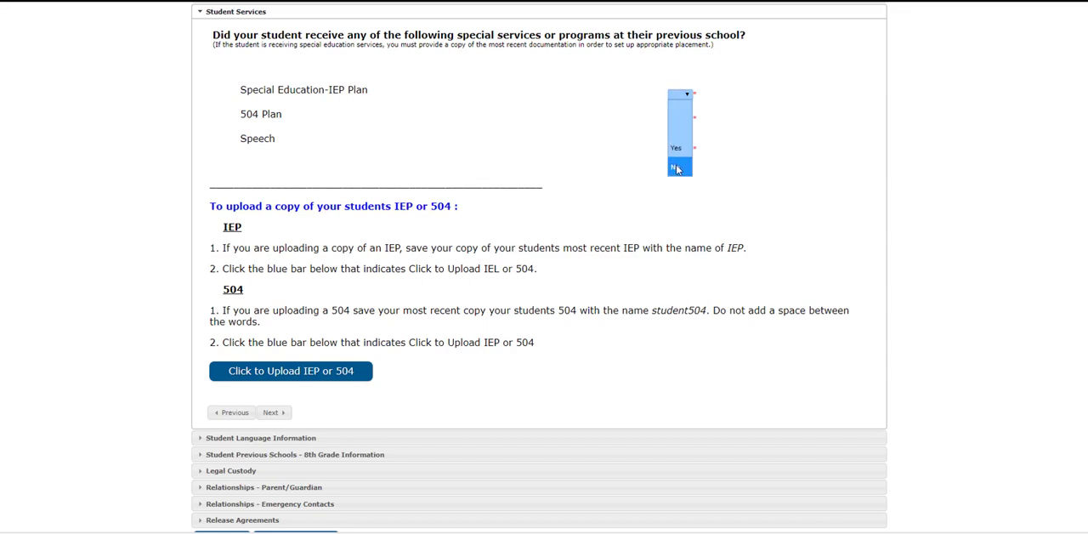
click(678, 169)
click(680, 120)
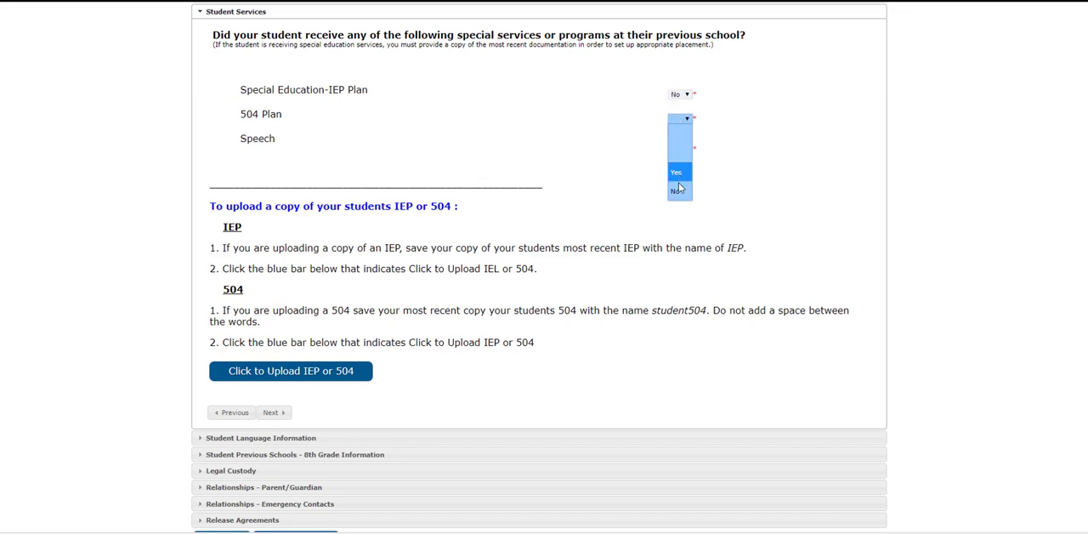
click(679, 189)
click(680, 149)
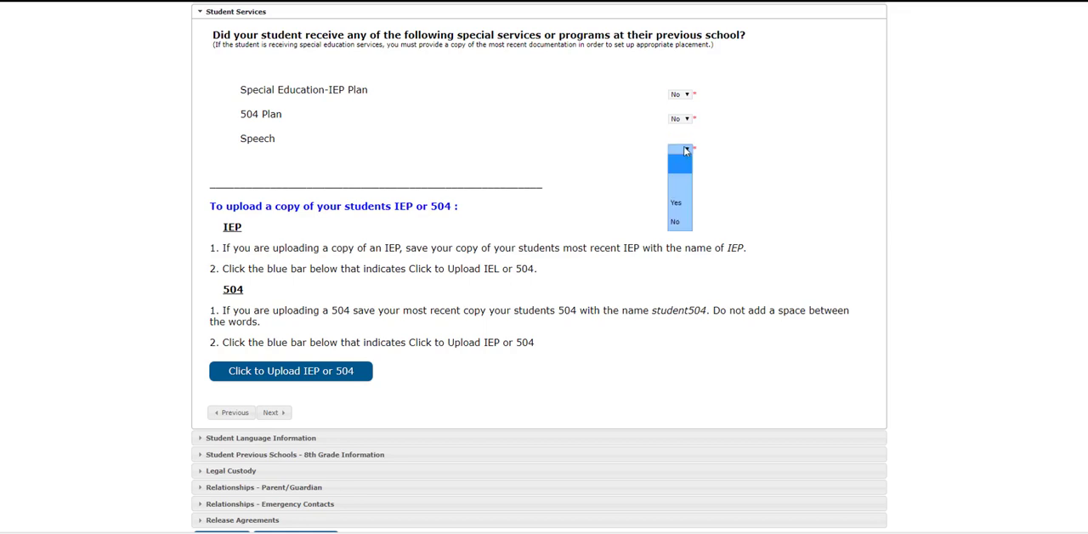
click(676, 221)
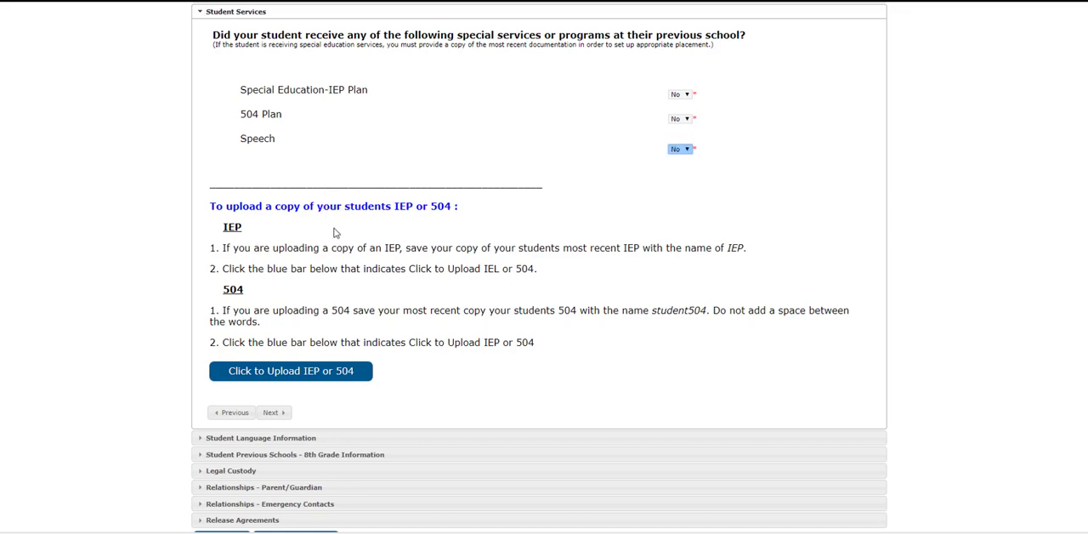
click(278, 413)
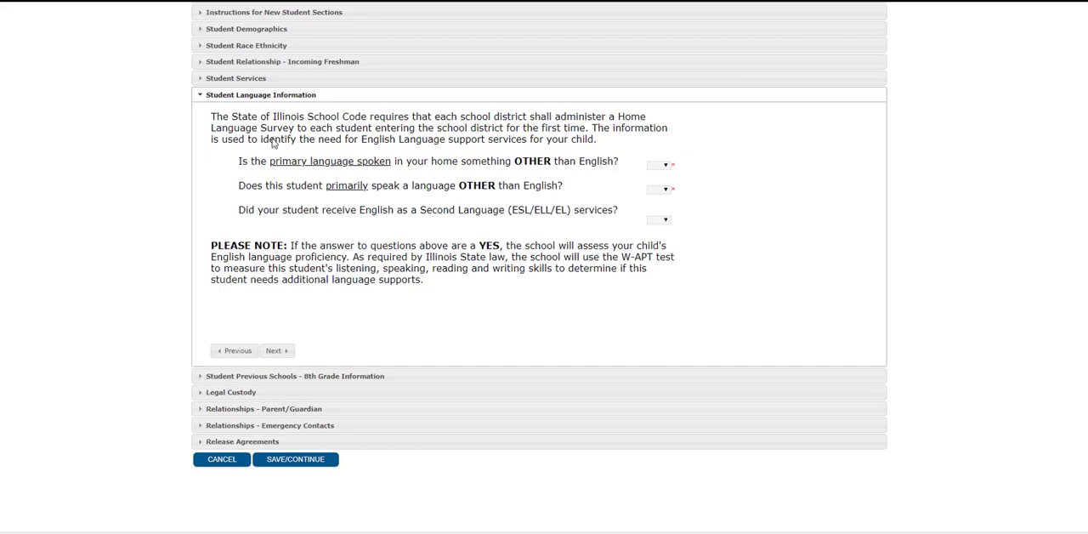
Answer No to all three home language, student language and ESL services questions, and continue to the 8th grade school information
drag(256, 152, 256, 155)
click(251, 153)
click(659, 165)
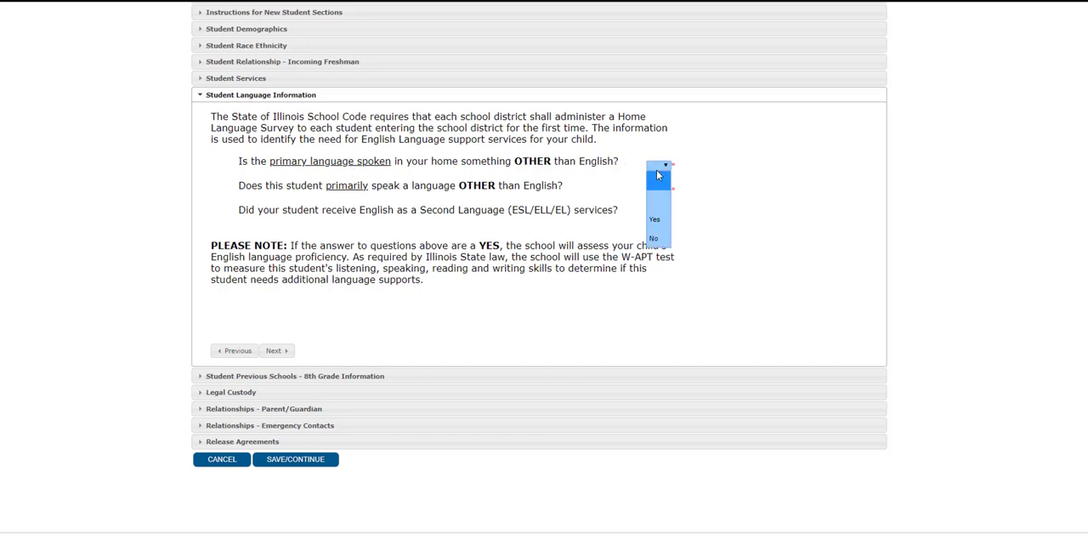
click(660, 239)
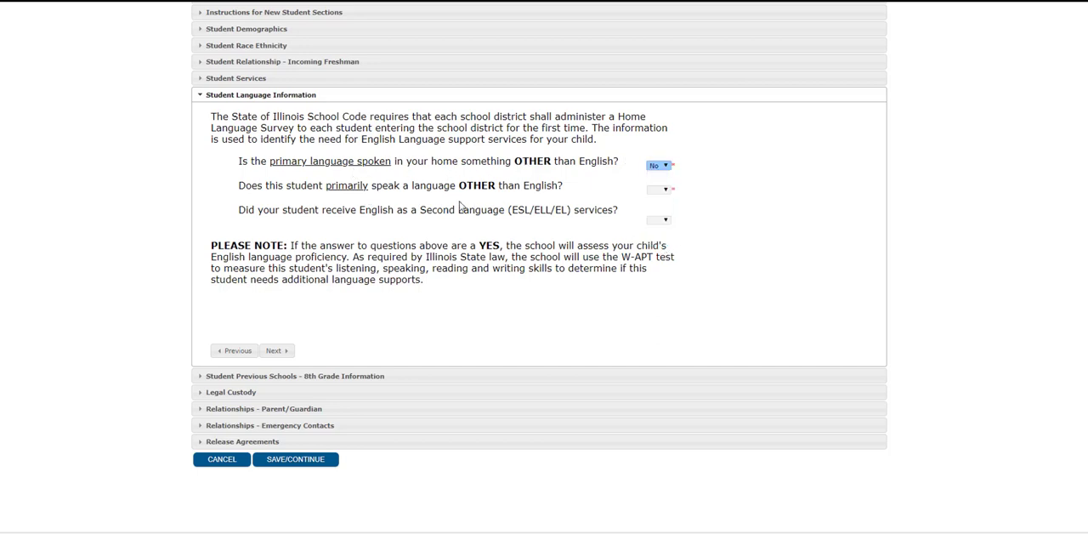
click(665, 190)
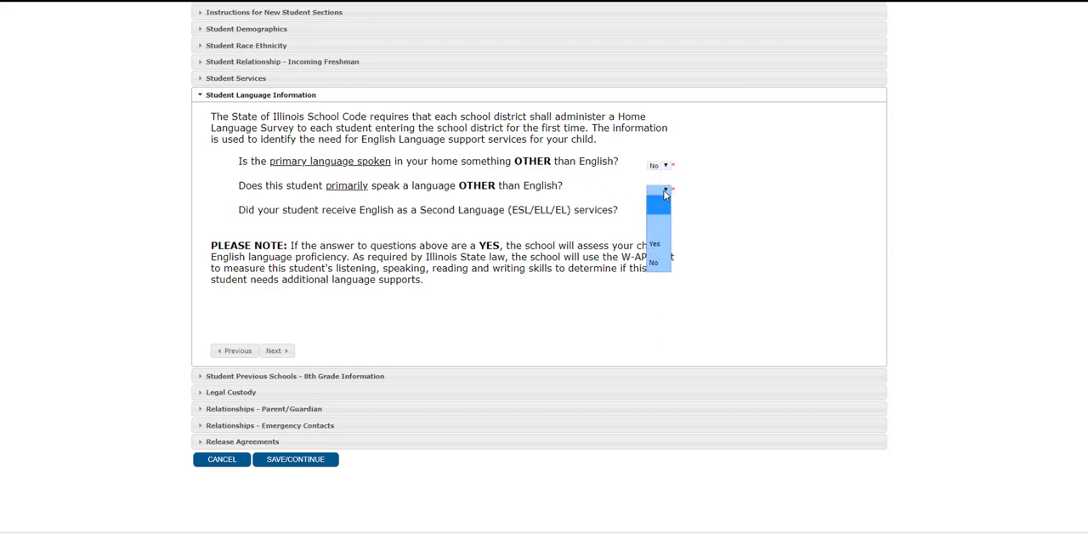
click(659, 263)
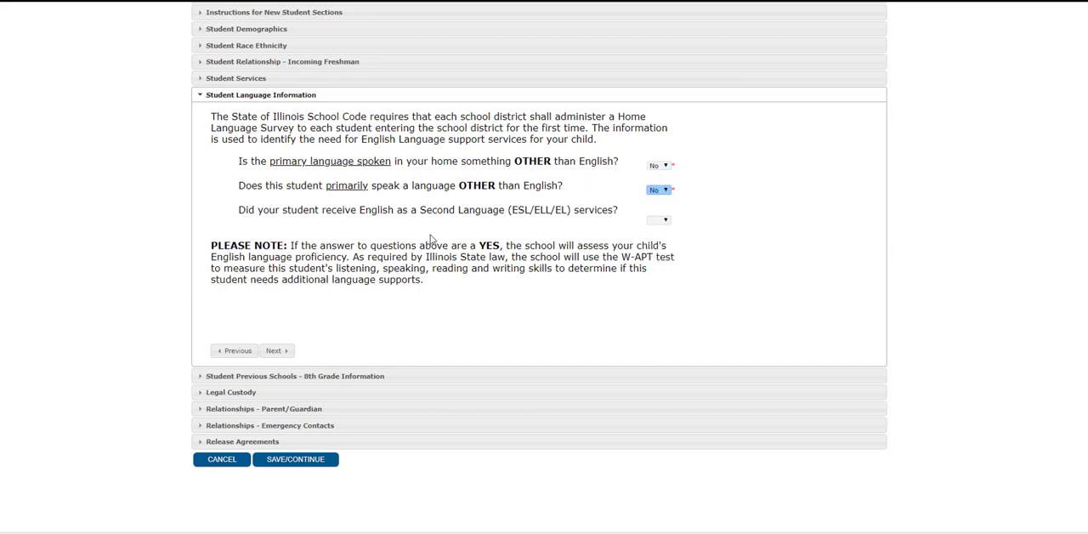
click(660, 221)
click(659, 295)
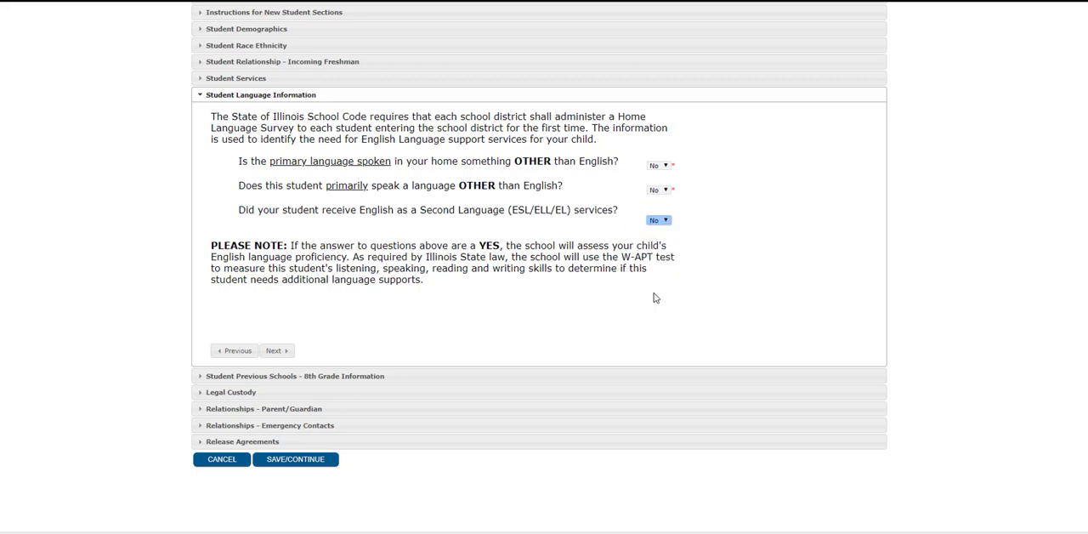
click(282, 352)
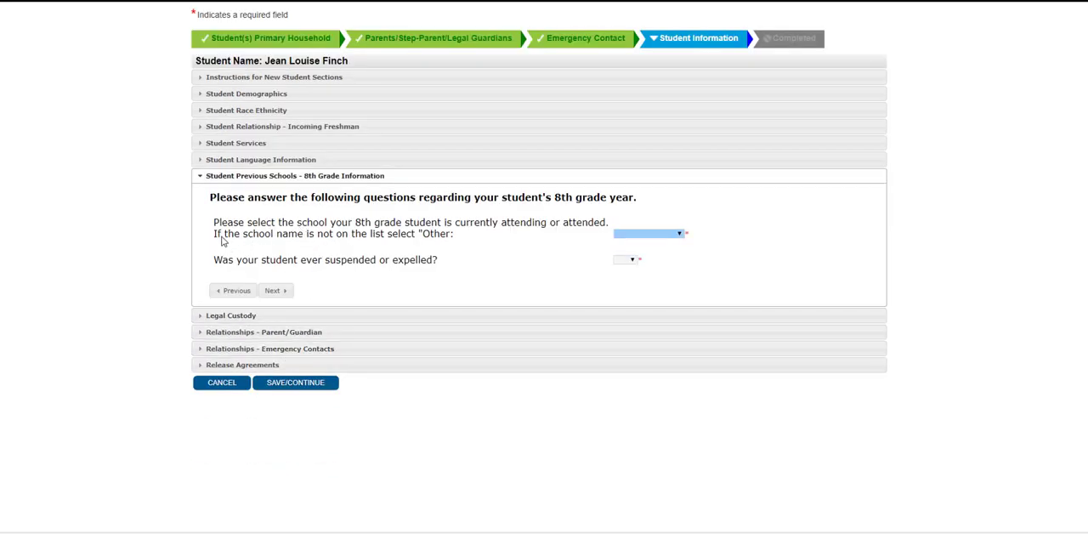
Choose Homer 33C as the student's 8th grade school, answer No to suspended or expelled, and continue to legal custody
click(651, 240)
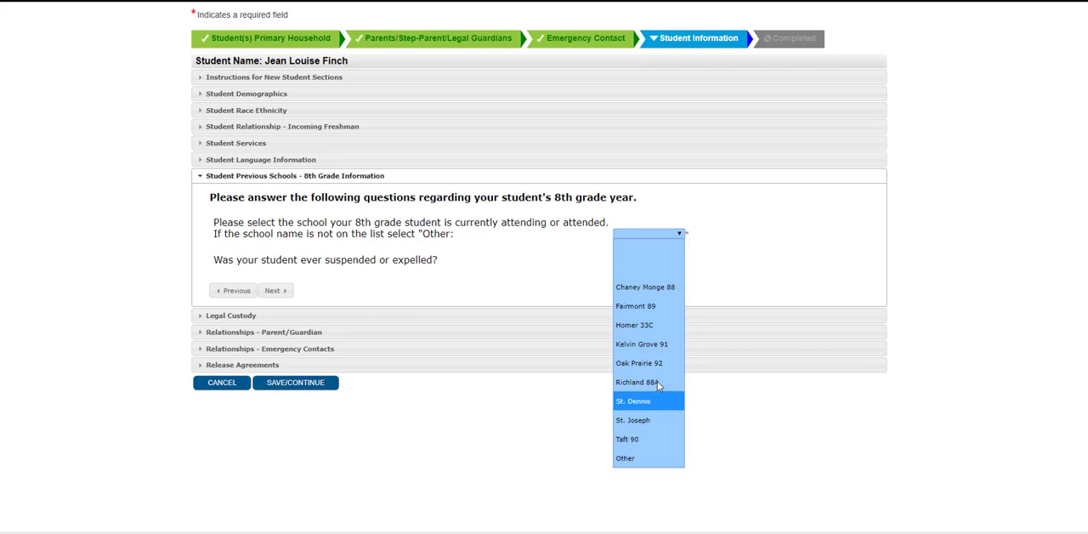
click(645, 326)
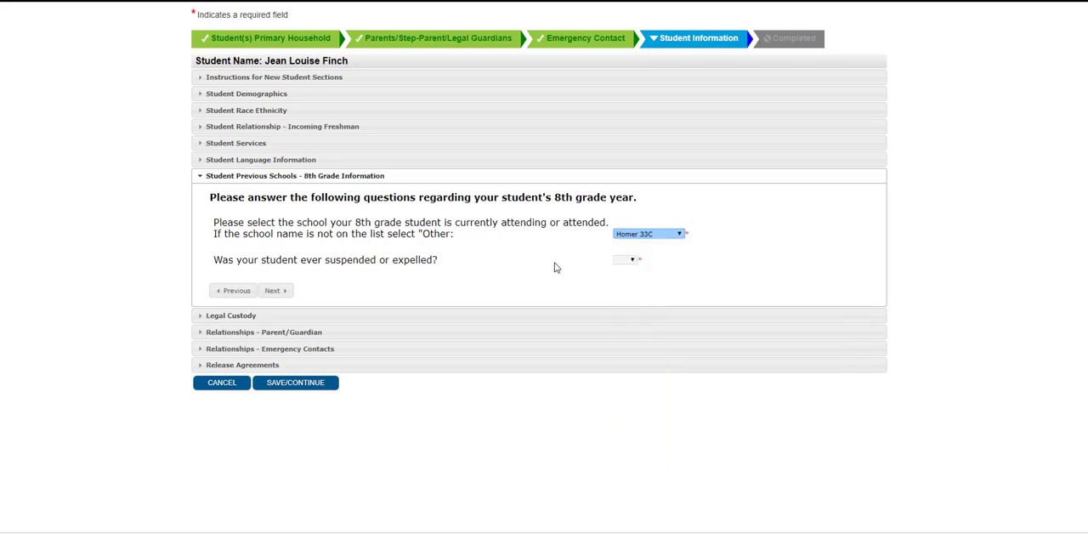
click(629, 259)
click(631, 334)
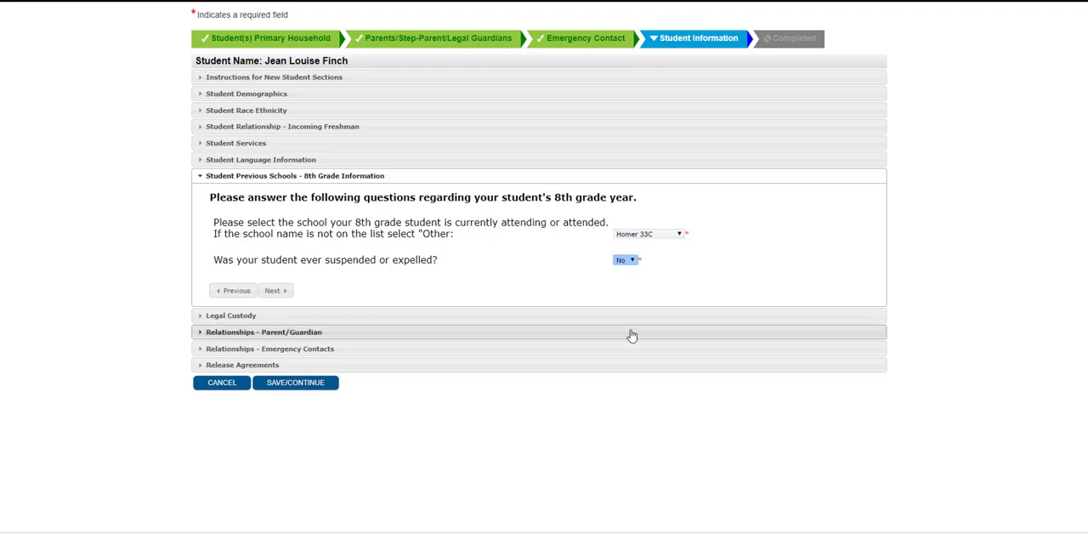
click(280, 292)
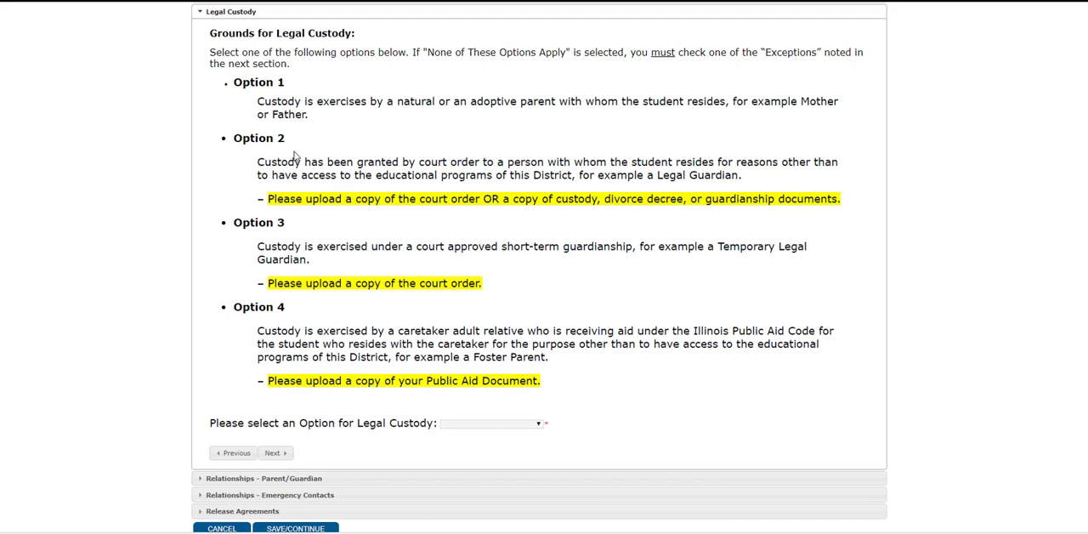
Select Option 1 as the grounds for legal custody and continue to the parent/guardian relationships
click(507, 424)
click(487, 334)
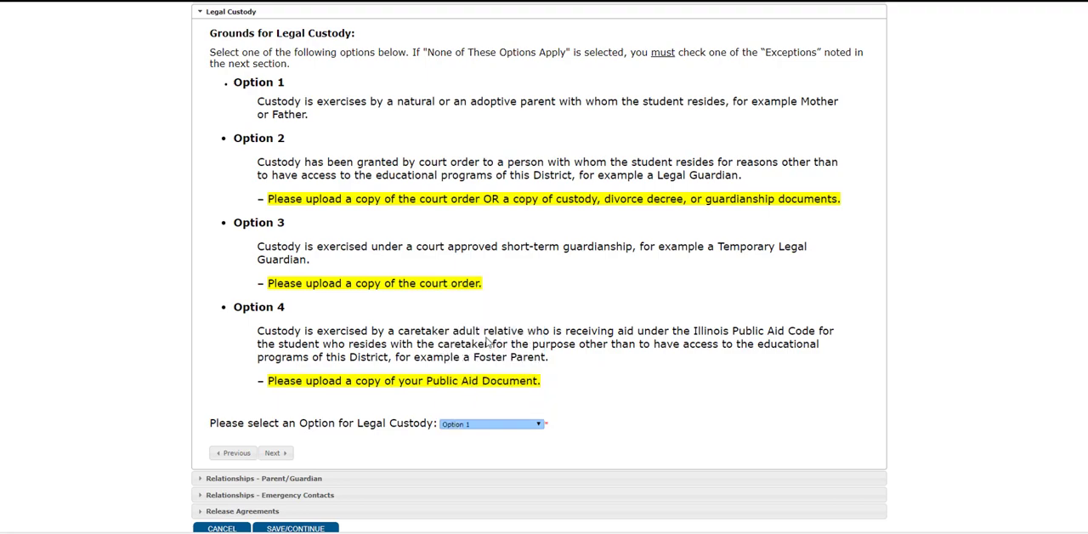
scroll(340, 415, down, 1)
click(287, 395)
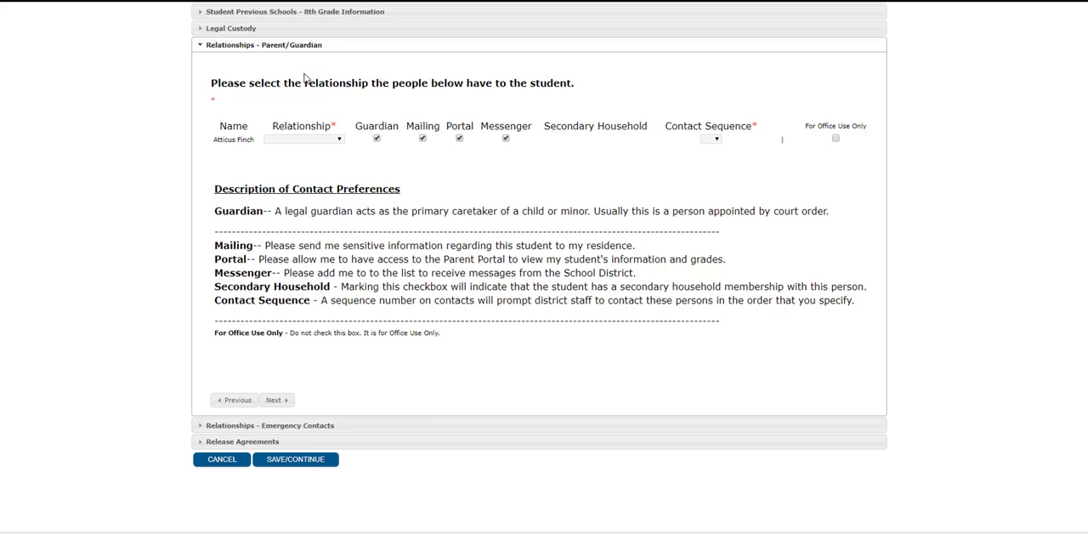
Set the parent's relationship to Father with contact sequence 1, and continue to the emergency contact relationships
click(329, 139)
click(327, 210)
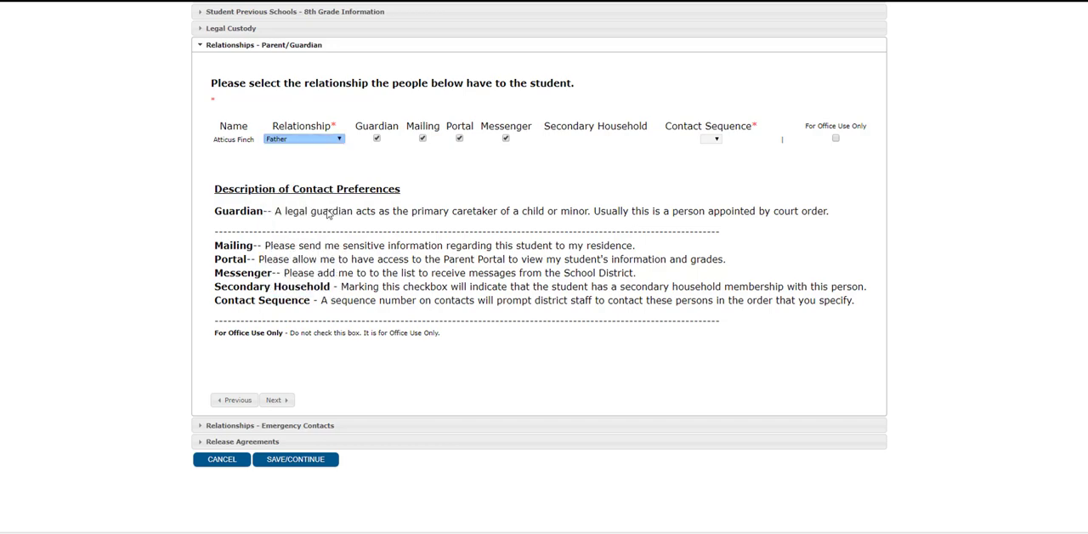
click(710, 138)
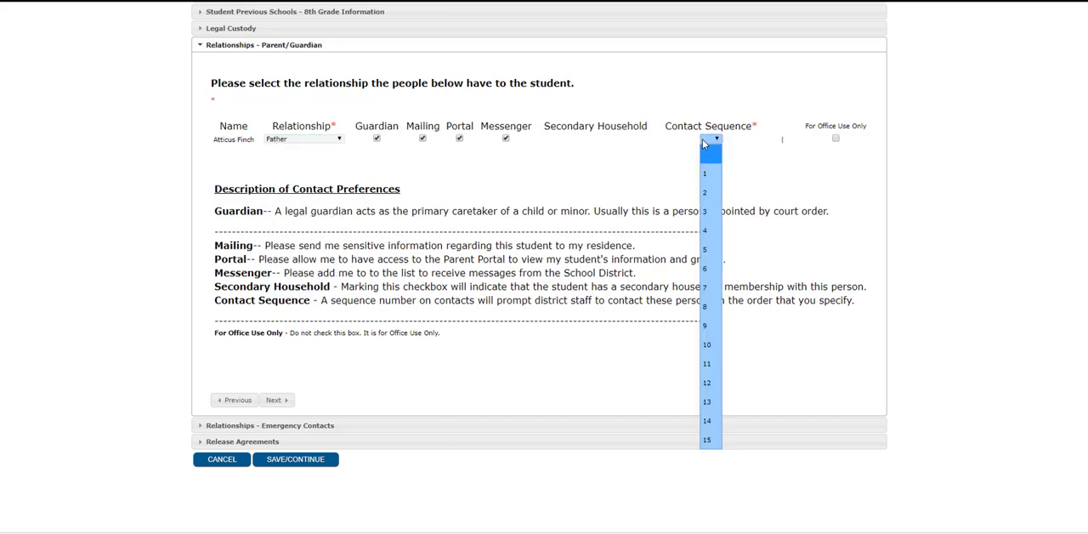
click(711, 176)
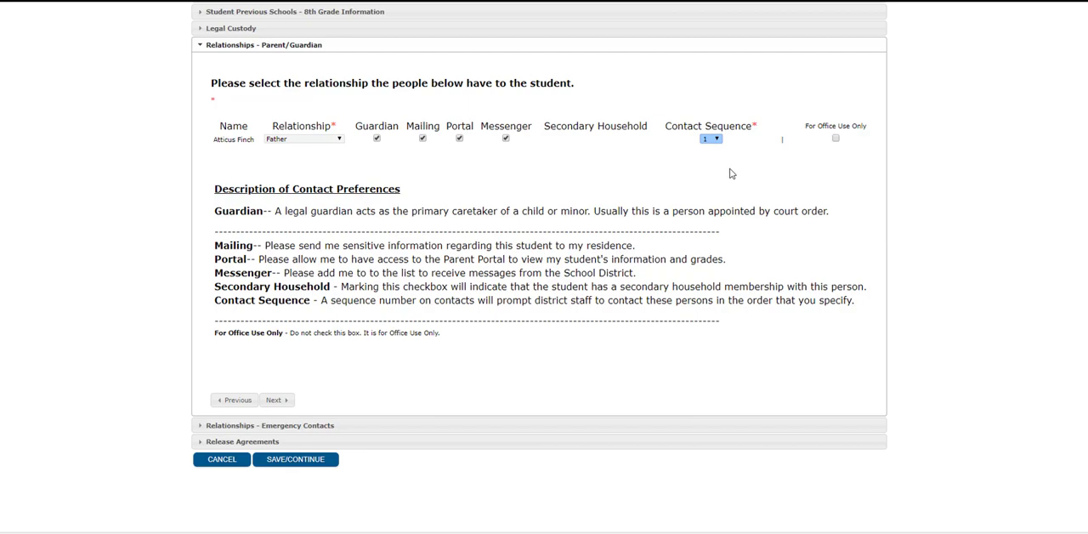
click(275, 400)
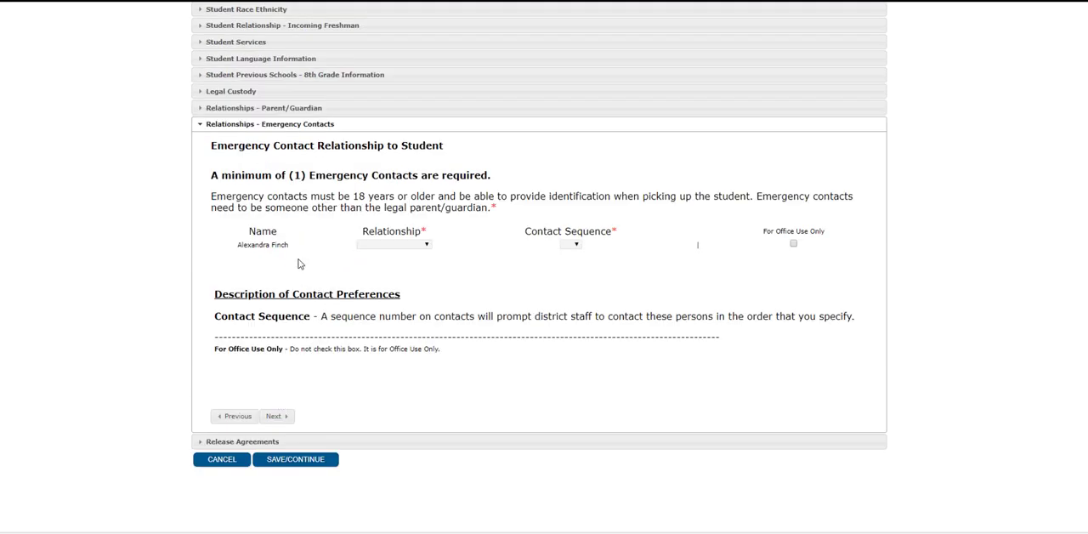
Set the listed person's relationship to Emergency Contact with contact sequence 2, and continue to the release agreements
click(377, 249)
click(397, 249)
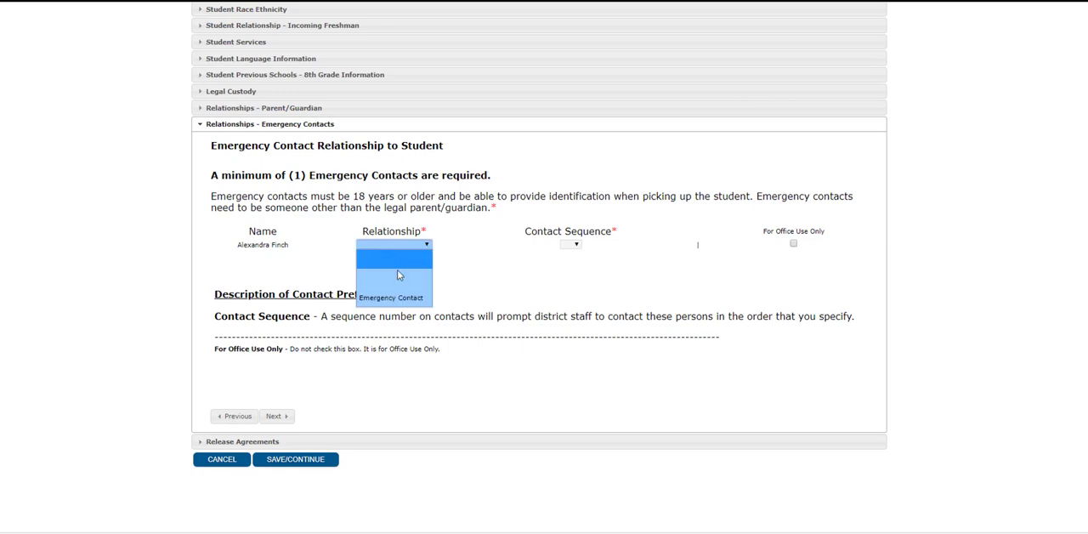
click(395, 300)
click(570, 244)
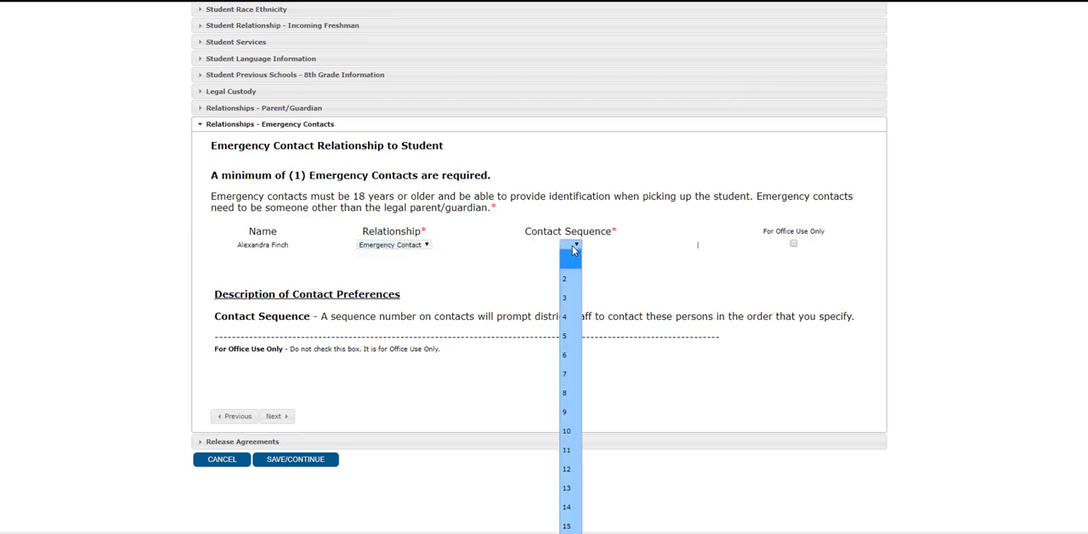
click(568, 281)
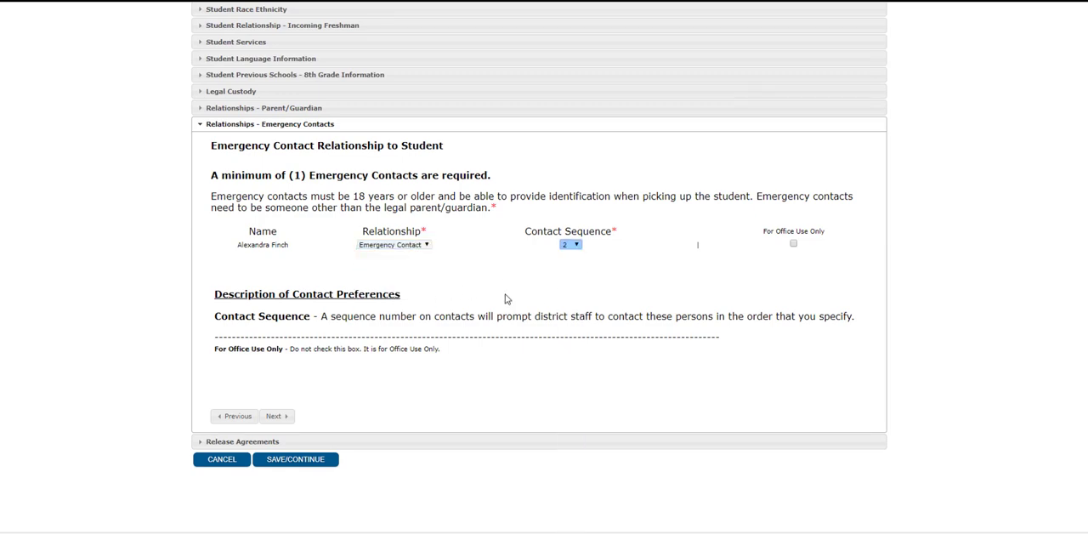
click(276, 417)
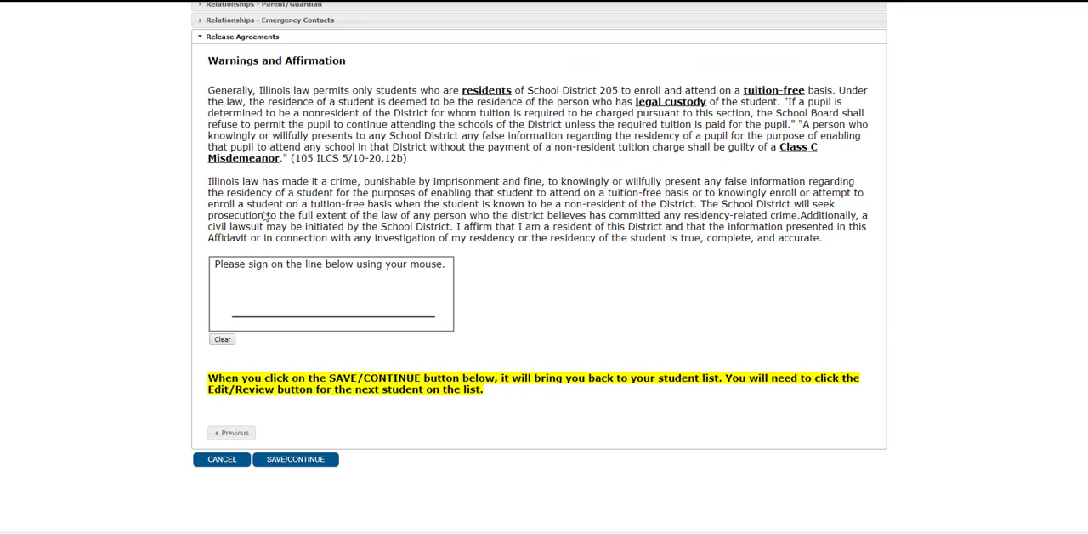
Sign the Warnings and Affirmation agreement, save the student's information, and continue from the student list to the submission page
mouse_move(236, 317)
mouse_down()
mouse_move(253, 318)
mouse_move(256, 301)
mouse_move(290, 277)
mouse_move(275, 313)
mouse_move(287, 287)
mouse_move(313, 303)
mouse_move(311, 320)
mouse_move(402, 272)
mouse_up()
click(256, 311)
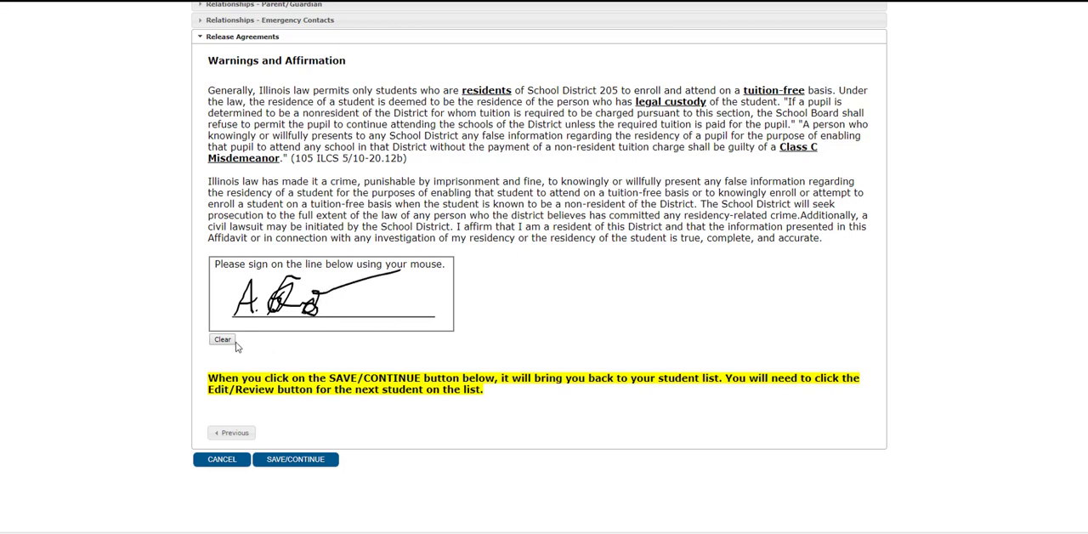
click(288, 463)
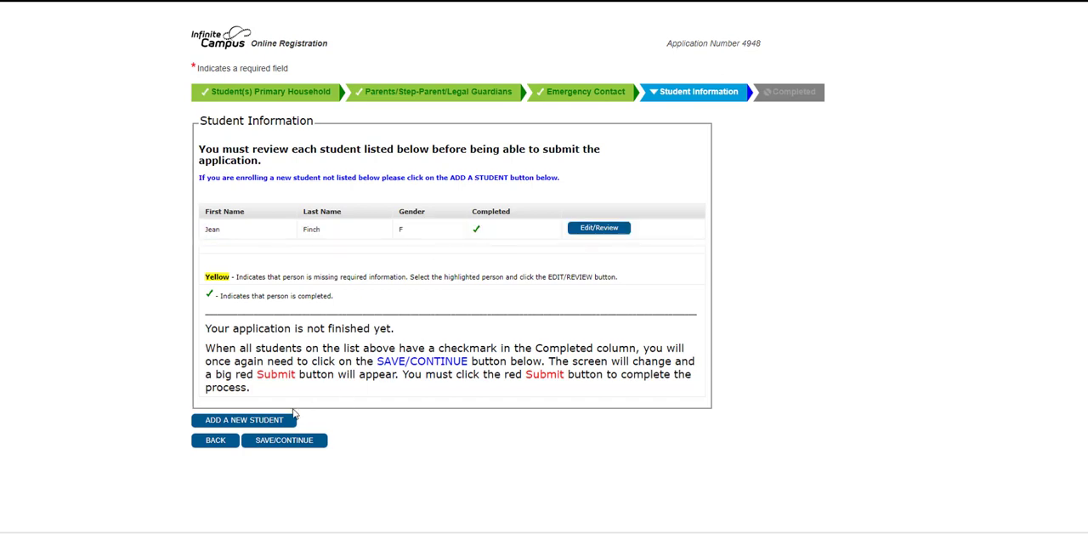
click(280, 442)
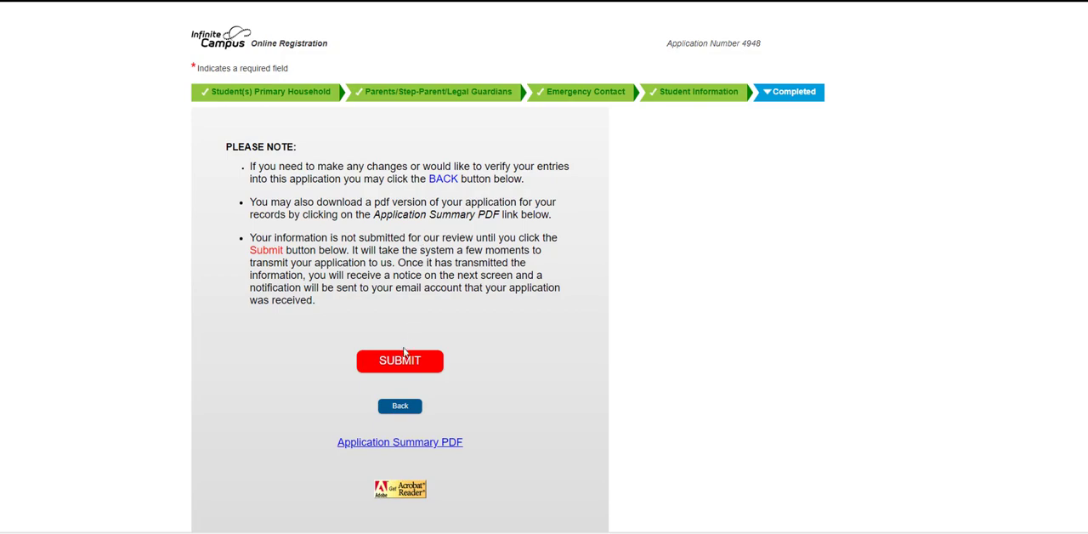
Open the Application Summary PDF and review the household, guardian, emergency contact and student entries down to the signatures
click(399, 443)
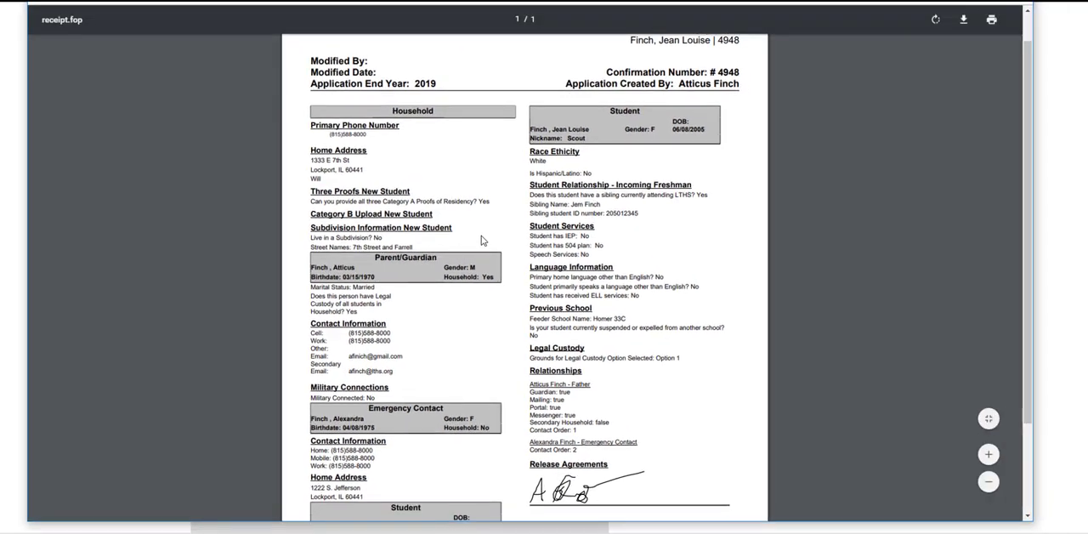
scroll(481, 238, down, 3)
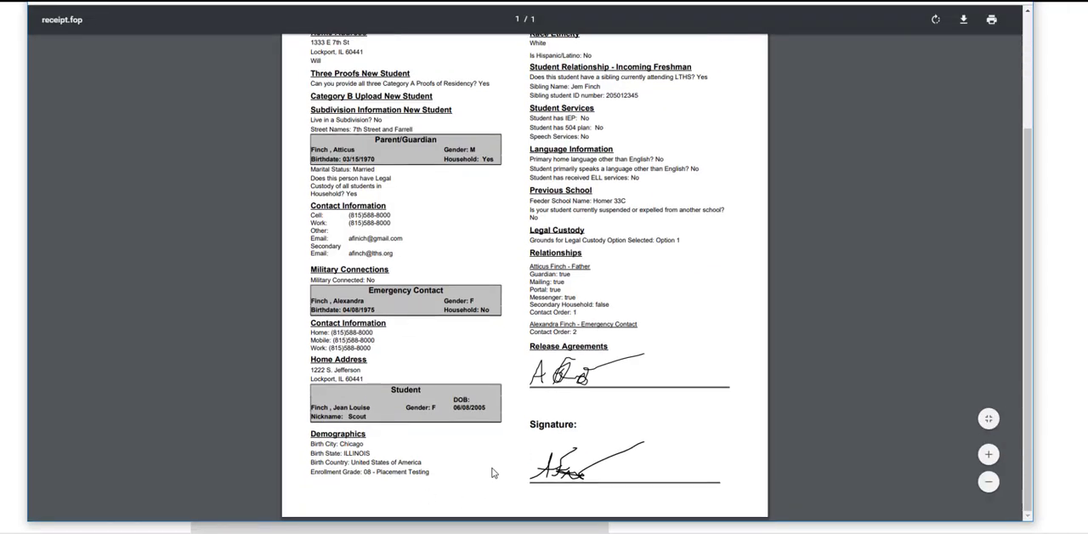
scroll(593, 414, up, 3)
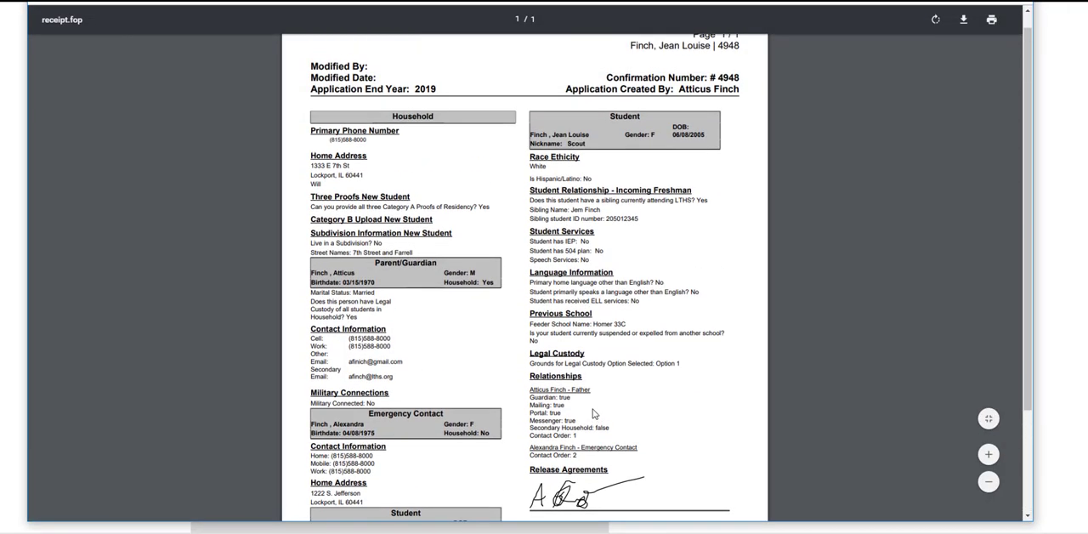
scroll(593, 414, up, 1)
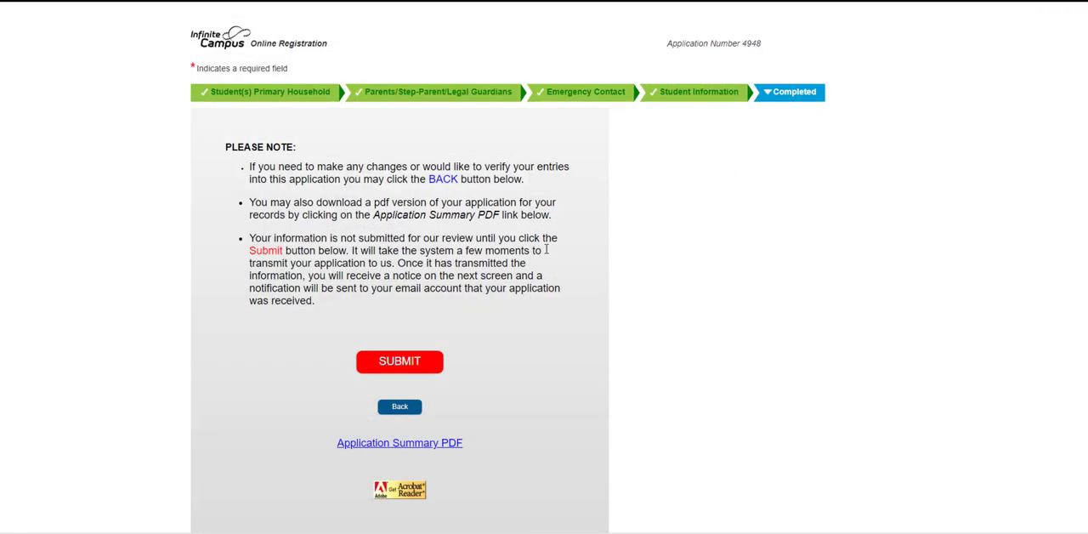
Submit the enrollment application, confirm the submission, and request the Application Summary PDF of the submitted data
click(391, 374)
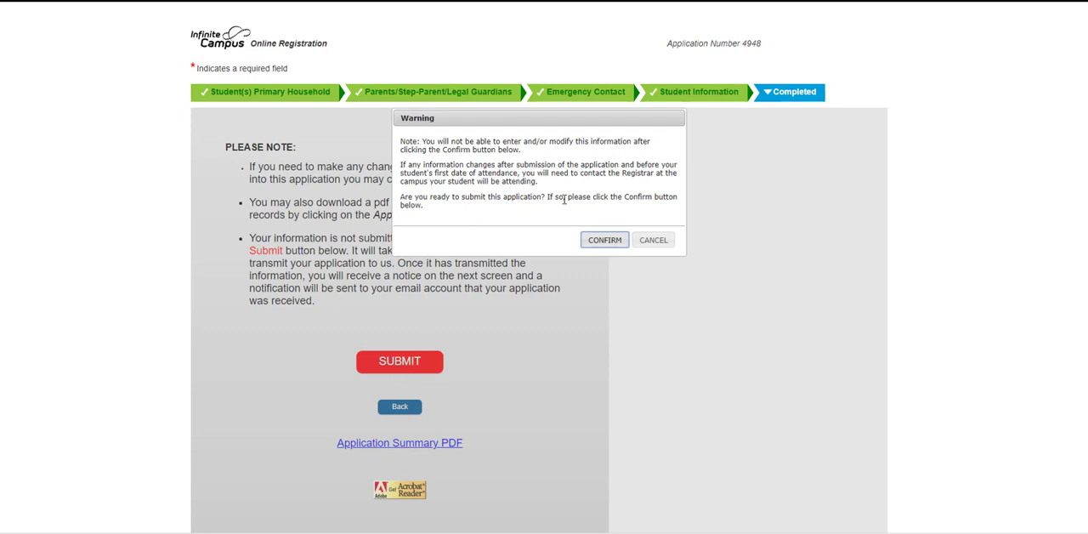
click(593, 240)
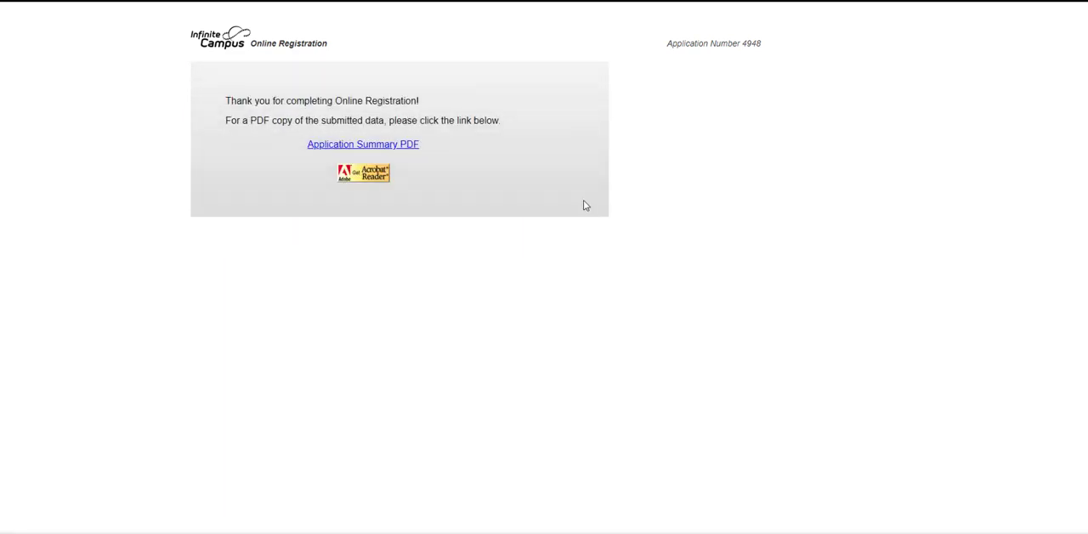
click(366, 148)
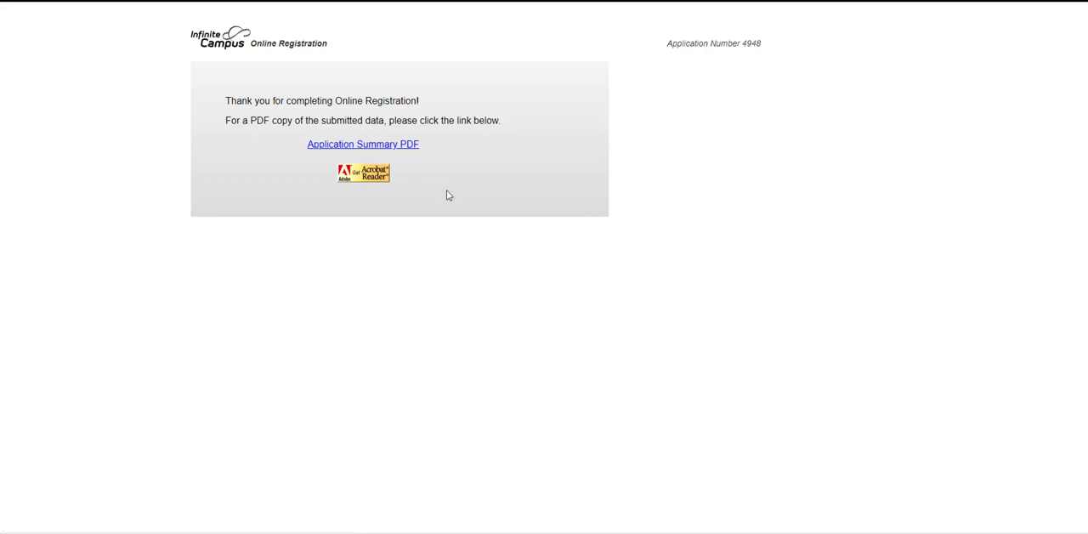